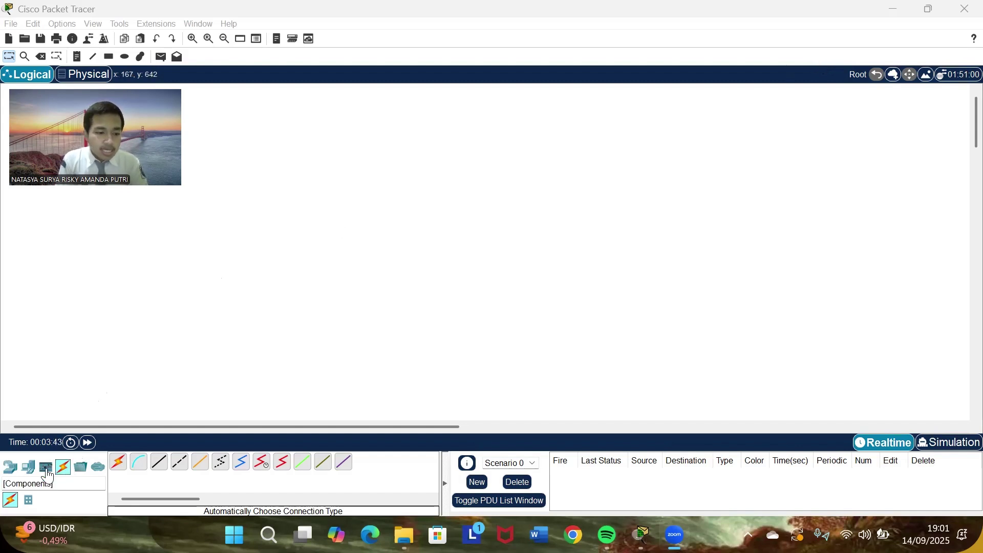
# - Place three 2960 switches in the right part of the workspace, two side by side and one lower right, and align the upper pair
pyautogui.click(28, 476)
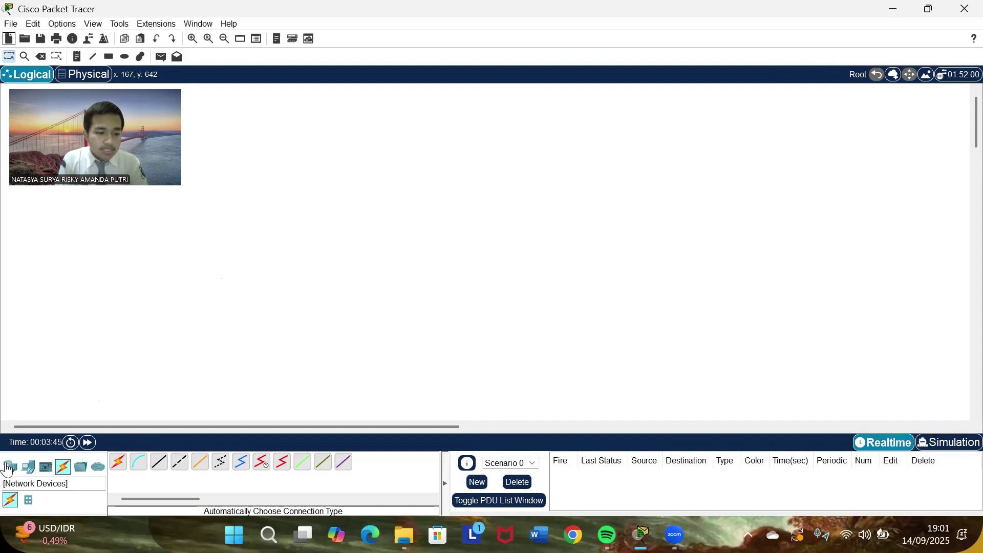
pyautogui.click(9, 467)
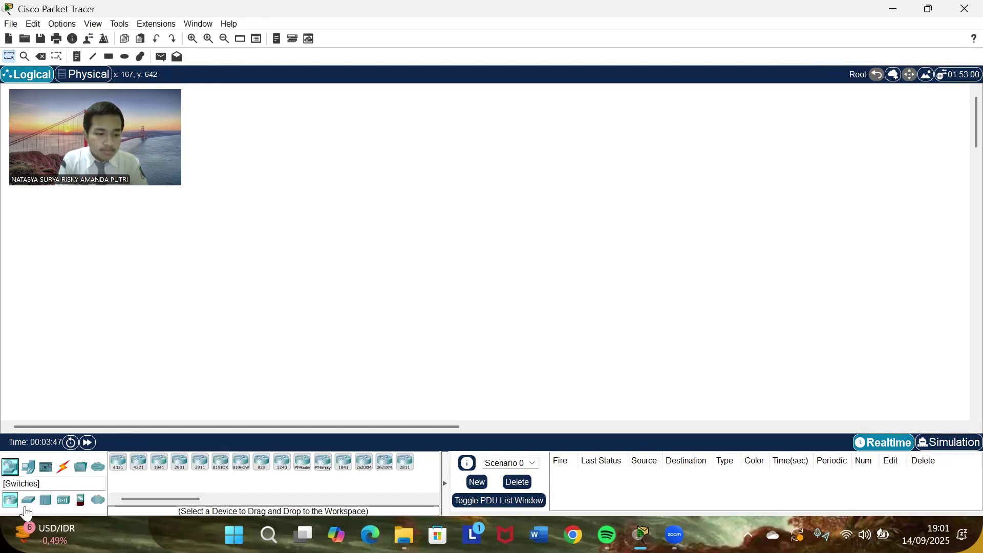
pyautogui.click(28, 499)
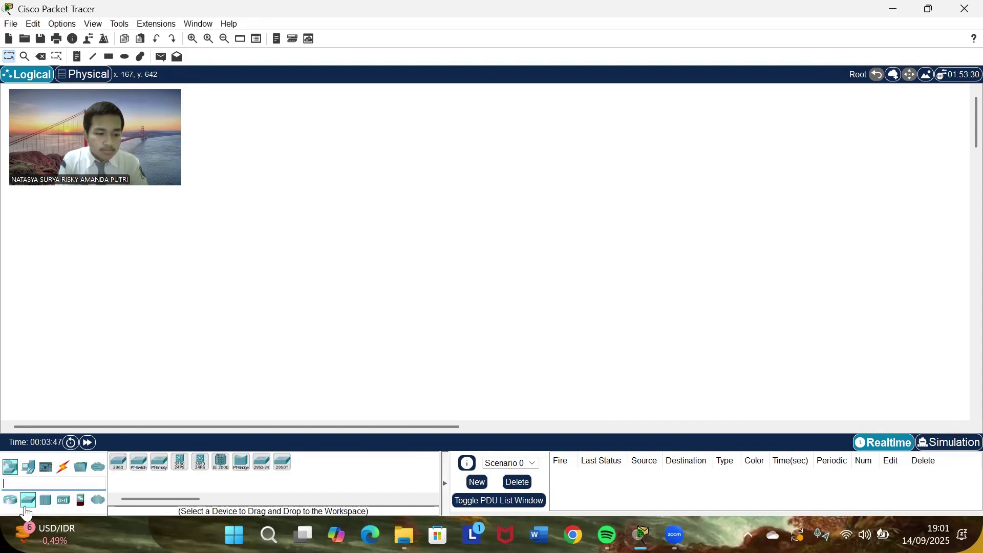
pyautogui.click(118, 465)
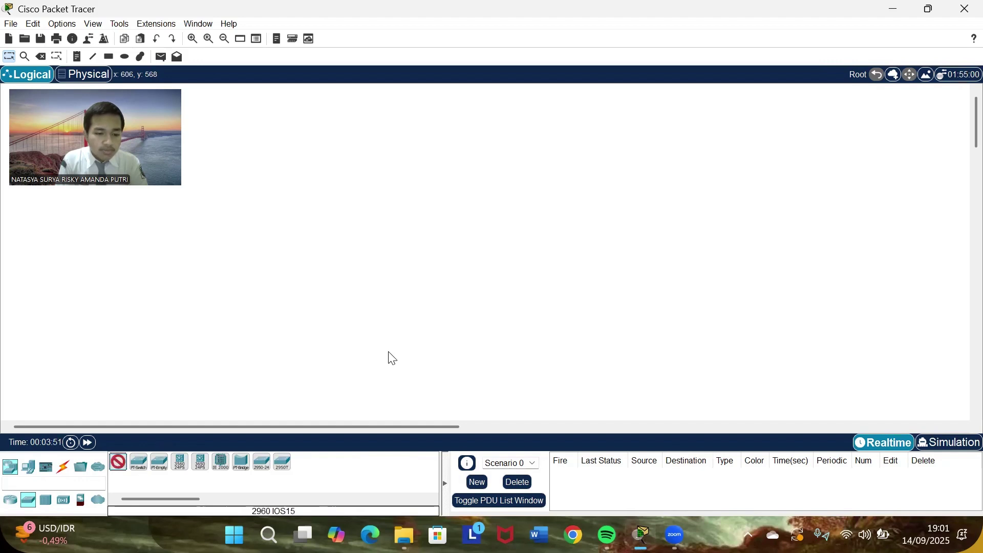
pyautogui.click(889, 175)
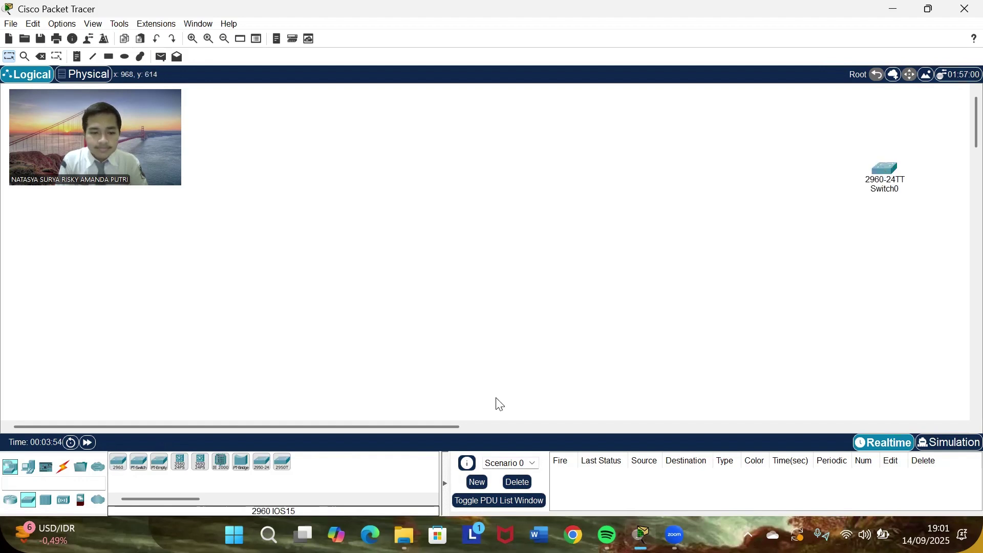
pyautogui.click(118, 464)
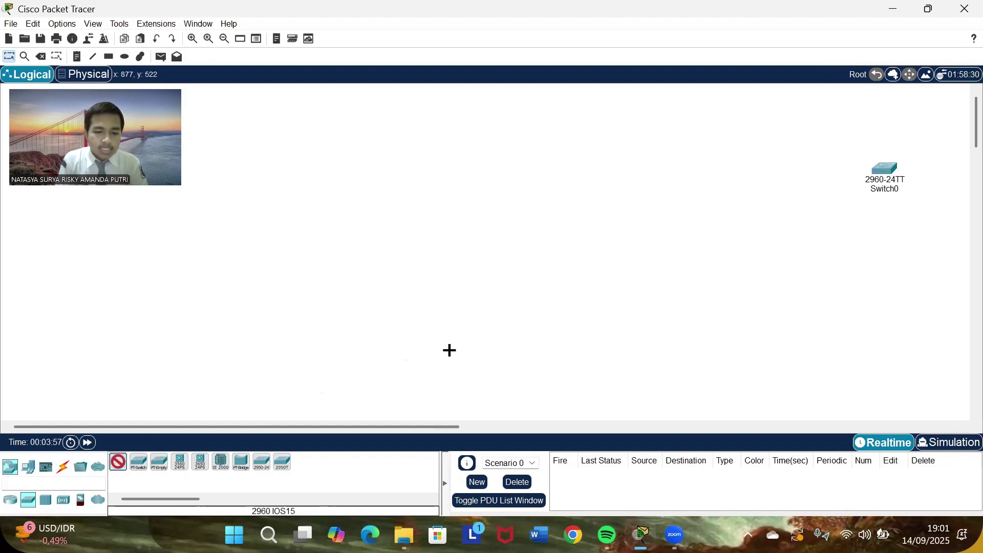
pyautogui.click(788, 171)
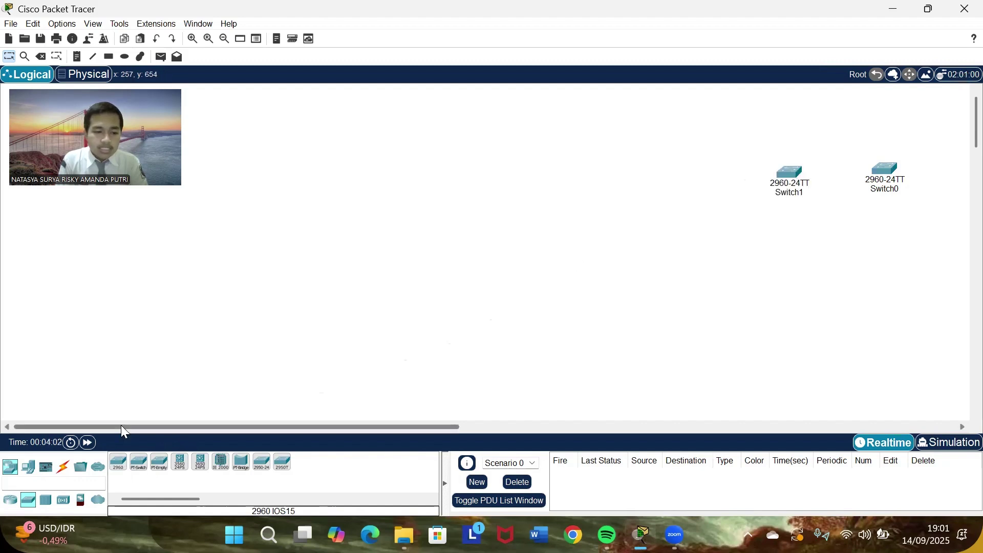
pyautogui.click(117, 462)
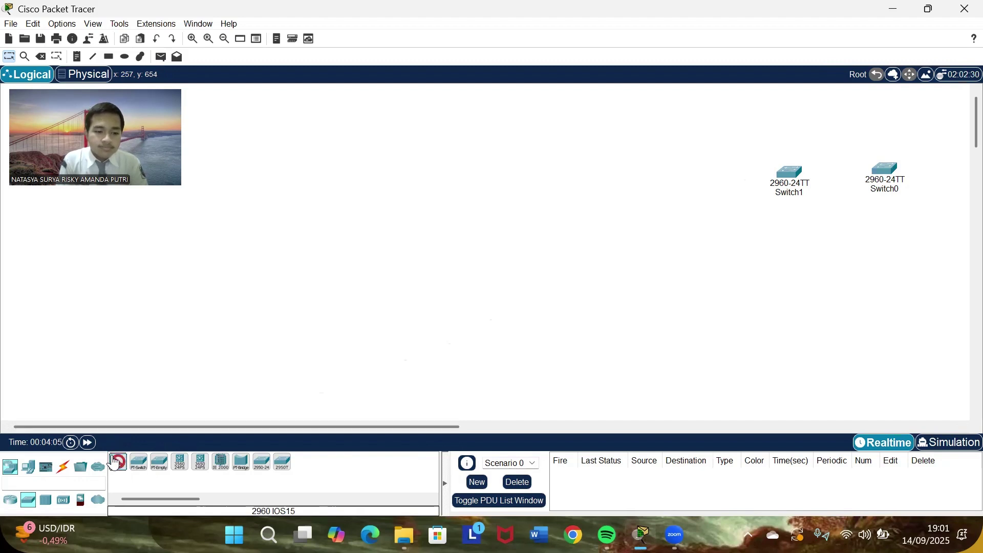
pyautogui.click(895, 253)
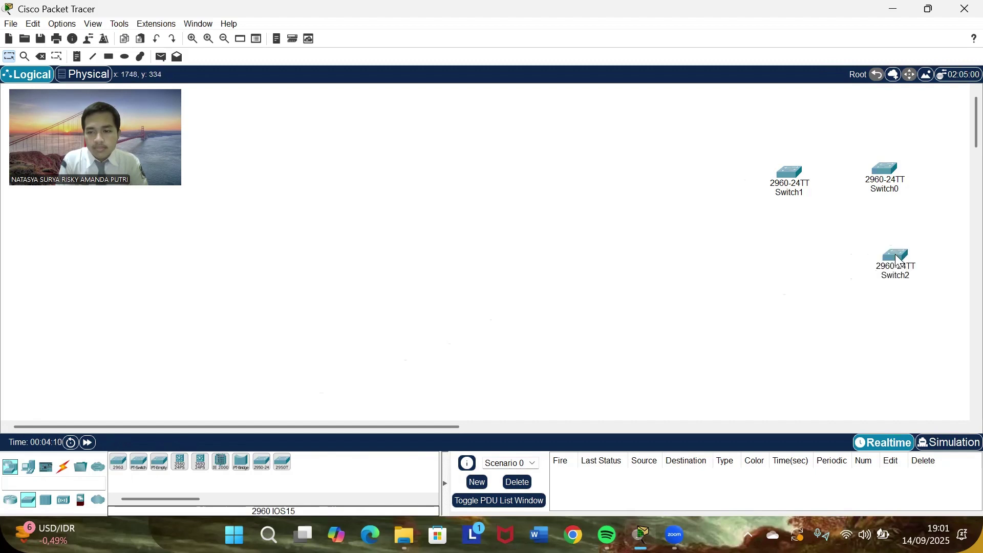
pyautogui.moveTo(884, 175); pyautogui.dragTo(858, 183)
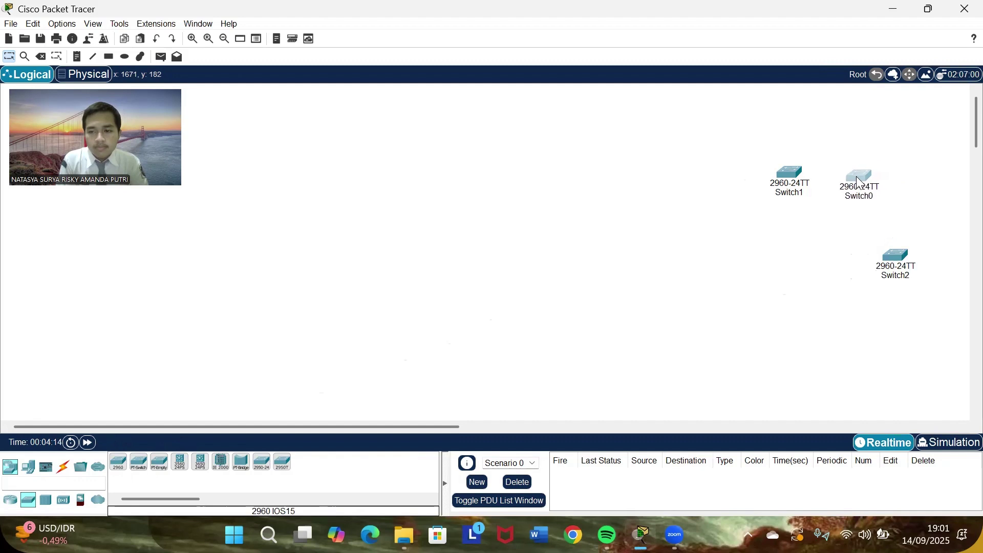
pyautogui.moveTo(799, 180); pyautogui.dragTo(797, 183)
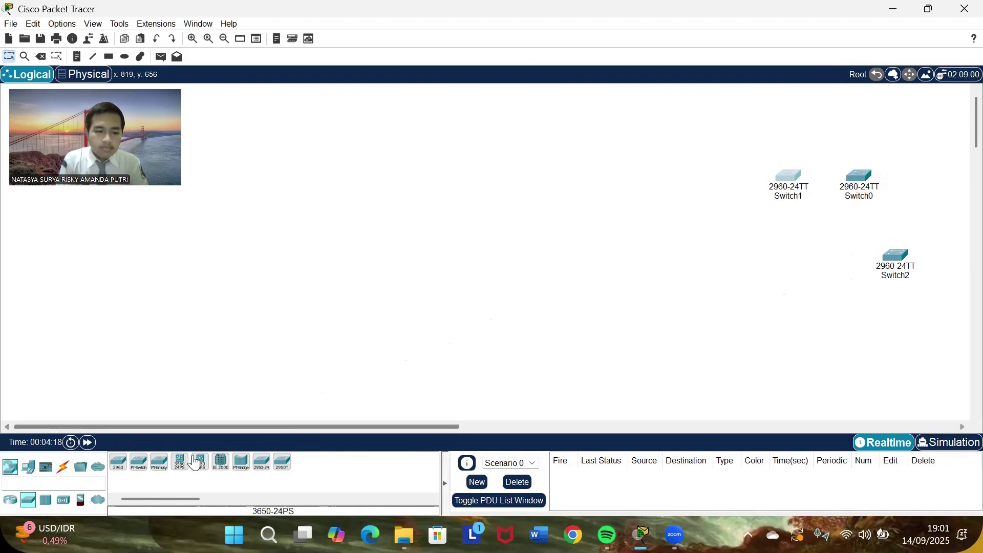
# - Add three more 2960 switches, two side by side below and one opposite Switch2, to complete a six-switch ring layout
pyautogui.click(117, 467)
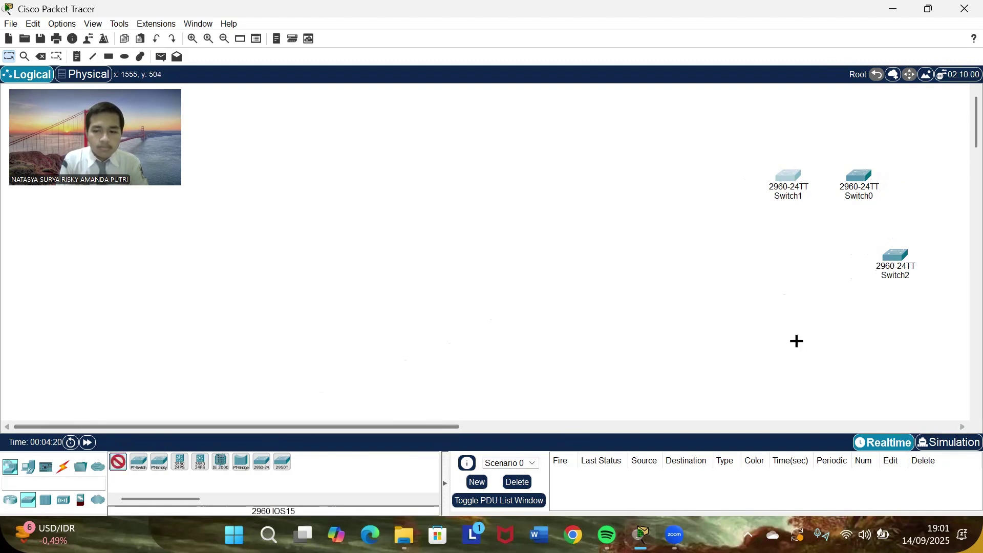
pyautogui.click(852, 329)
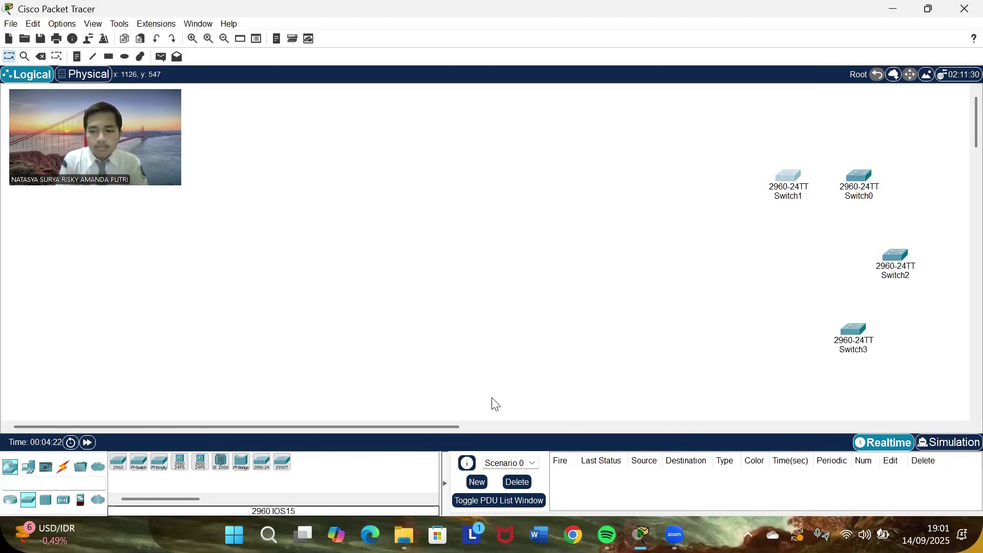
pyautogui.click(117, 465)
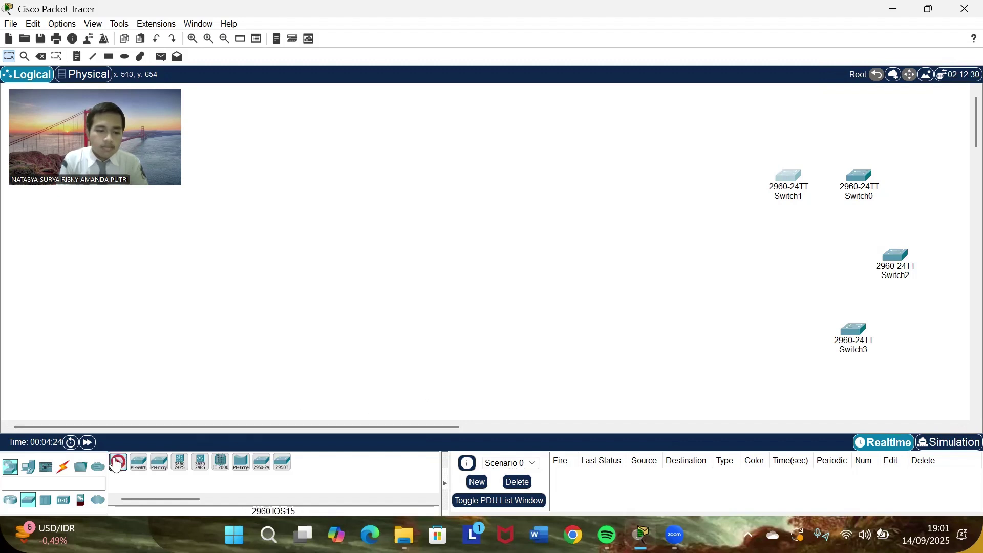
pyautogui.click(783, 333)
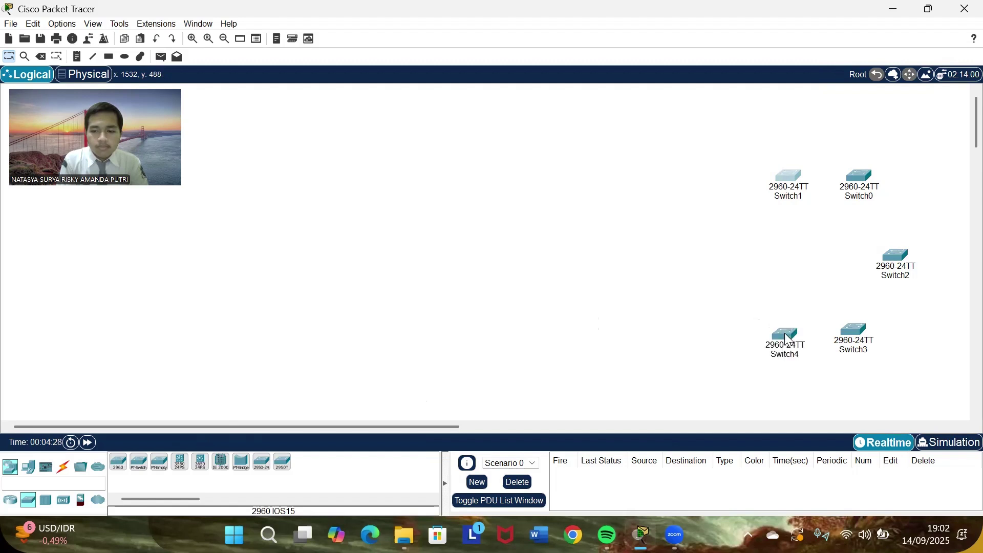
pyautogui.click(118, 462)
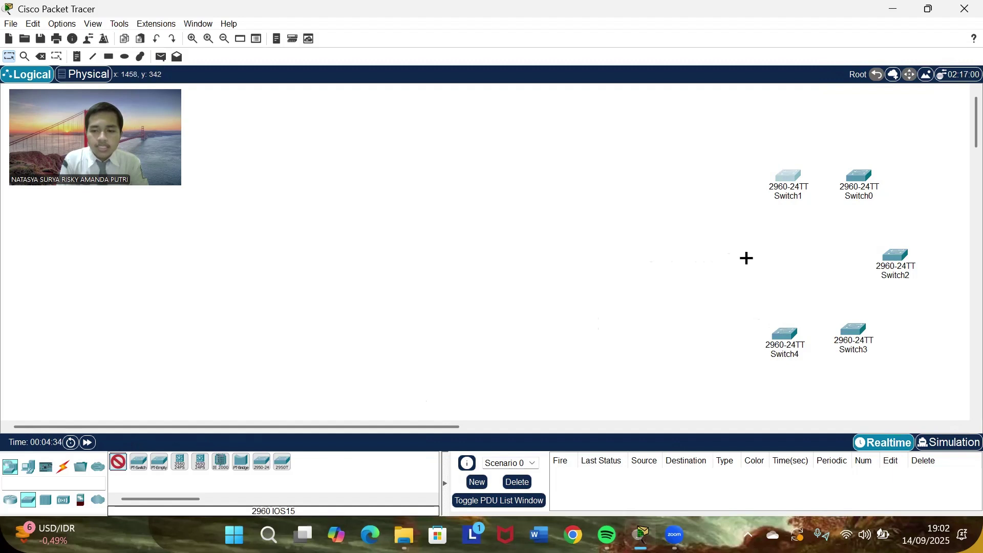
pyautogui.click(742, 257)
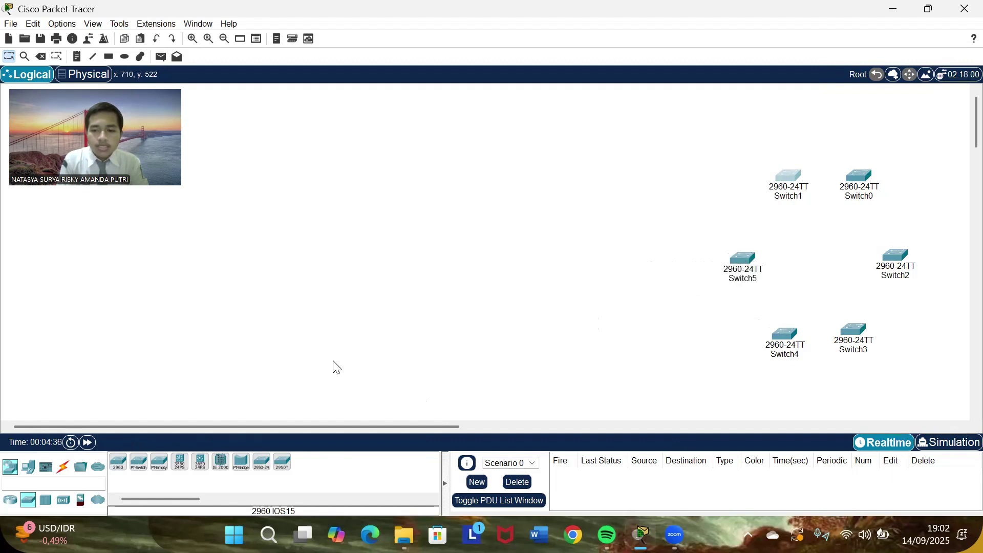
# - Place three 2960 switches in a horizontal row extending leftward from Switch5
pyautogui.click(127, 462)
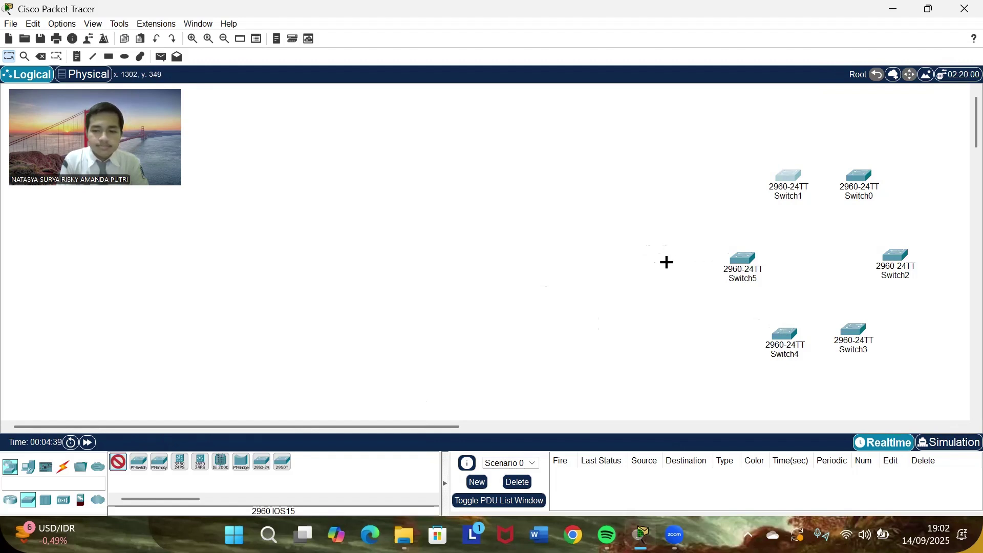
pyautogui.click(666, 261)
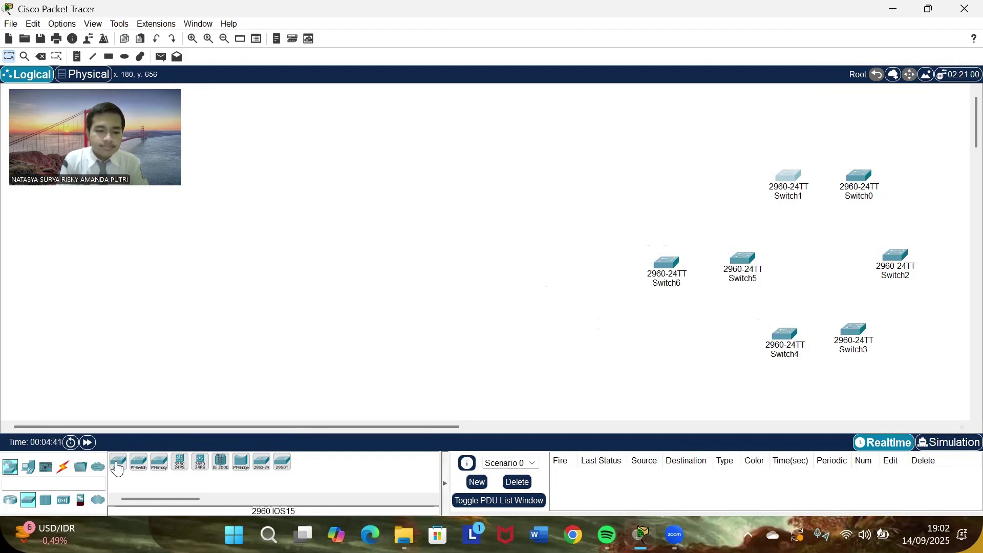
pyautogui.moveTo(117, 464); pyautogui.dragTo(596, 275)
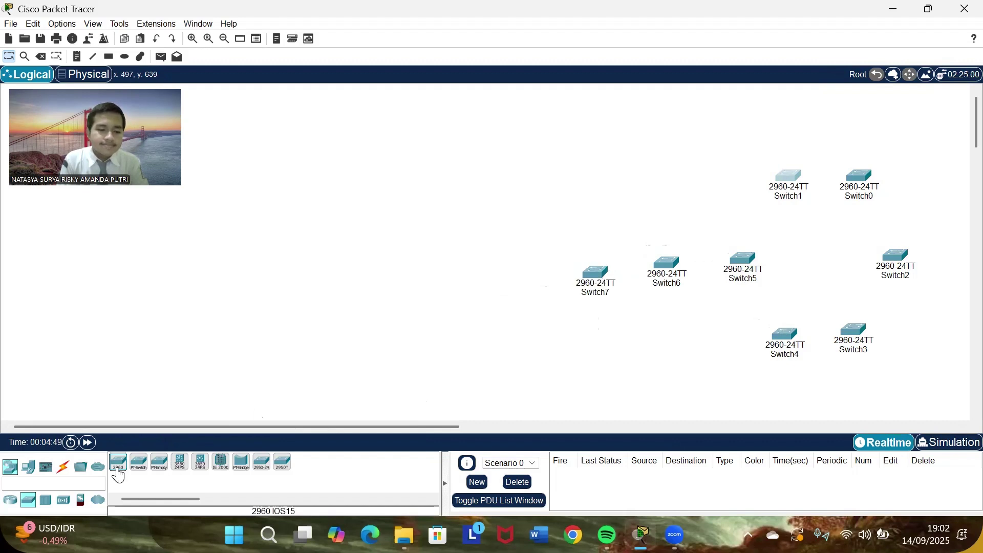
pyautogui.moveTo(118, 468); pyautogui.dragTo(118, 474)
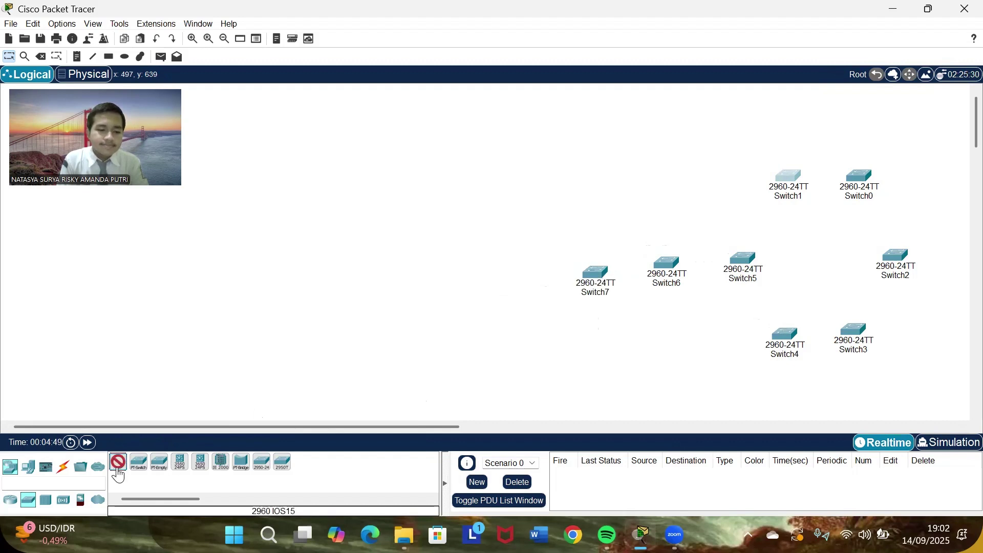
pyautogui.click(521, 269)
# - Move Switch7 and Switch8 up slightly so they line up with Switch6 in the row
pyautogui.click(594, 279)
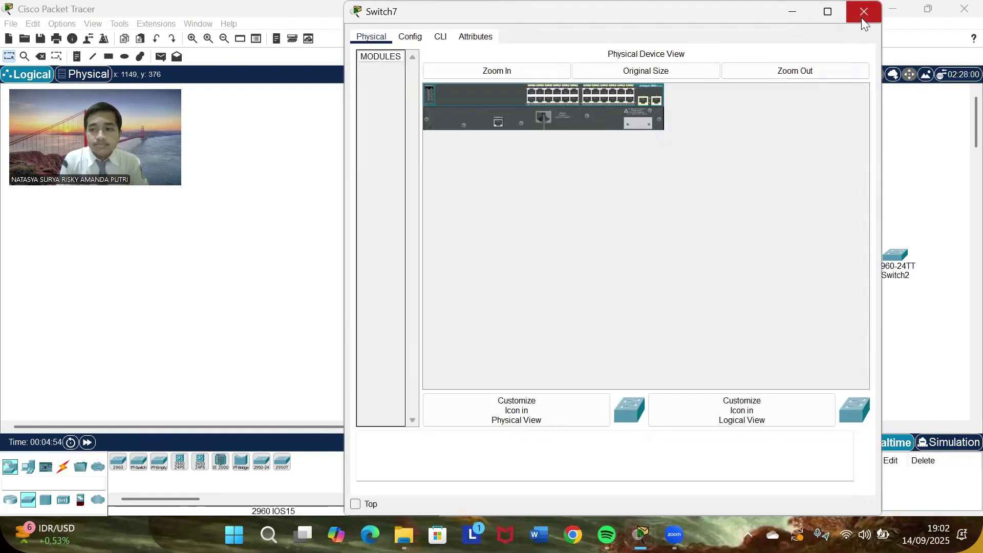
pyautogui.click(863, 12)
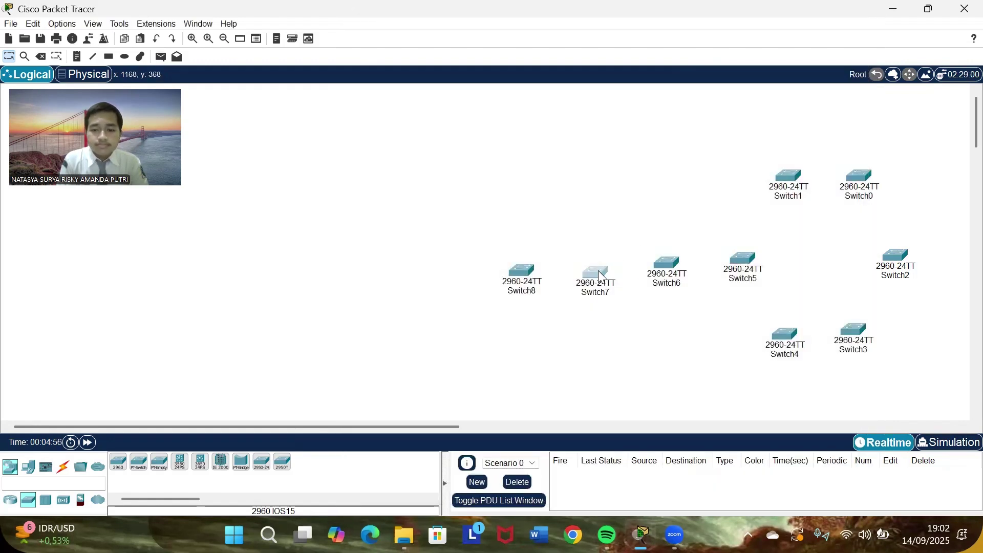
pyautogui.moveTo(602, 276); pyautogui.dragTo(603, 268)
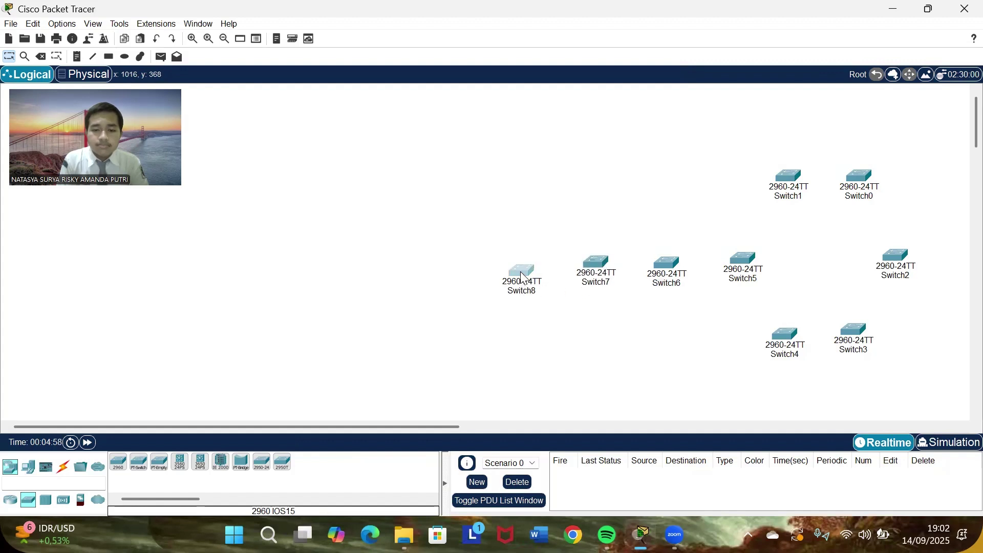
pyautogui.moveTo(522, 276); pyautogui.dragTo(524, 267)
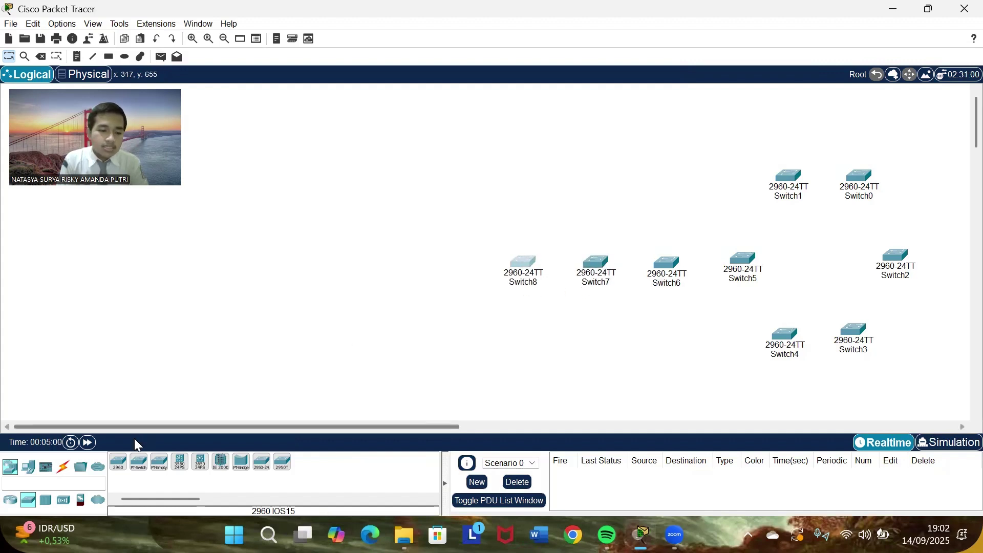
# - Place five 2960 switches in a ring layout, starting beside Switch8 and going clockwise through two below, one at far left and one on top
pyautogui.click(117, 462)
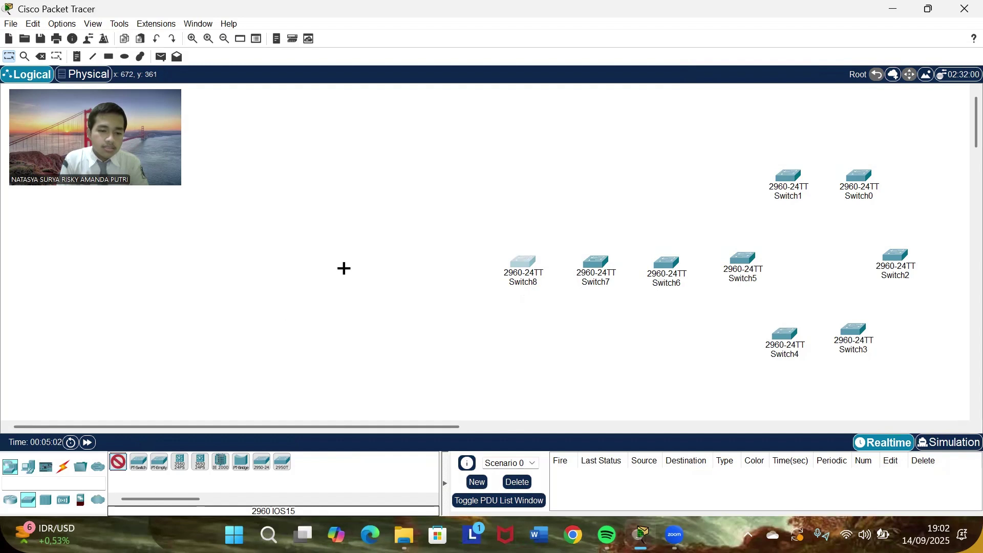
pyautogui.click(459, 266)
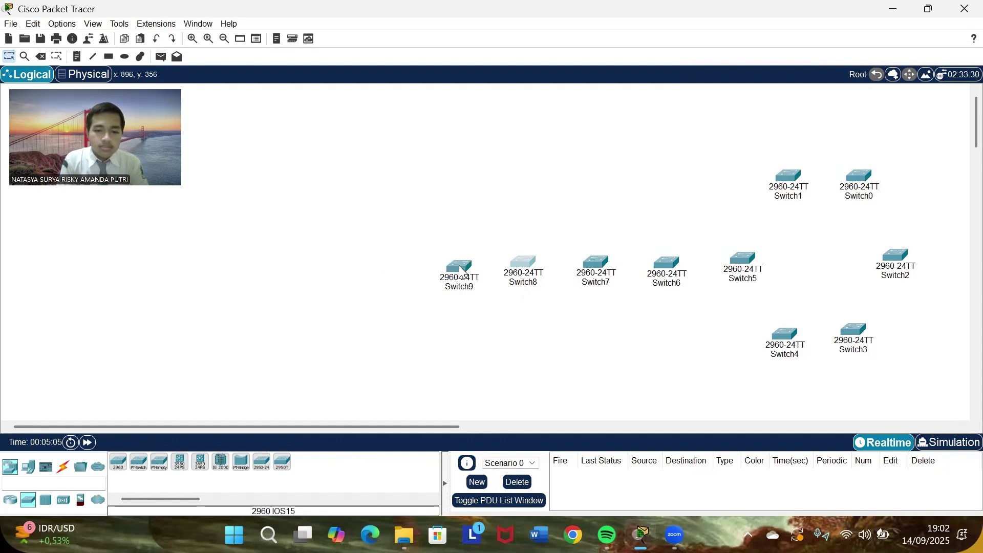
pyautogui.click(118, 463)
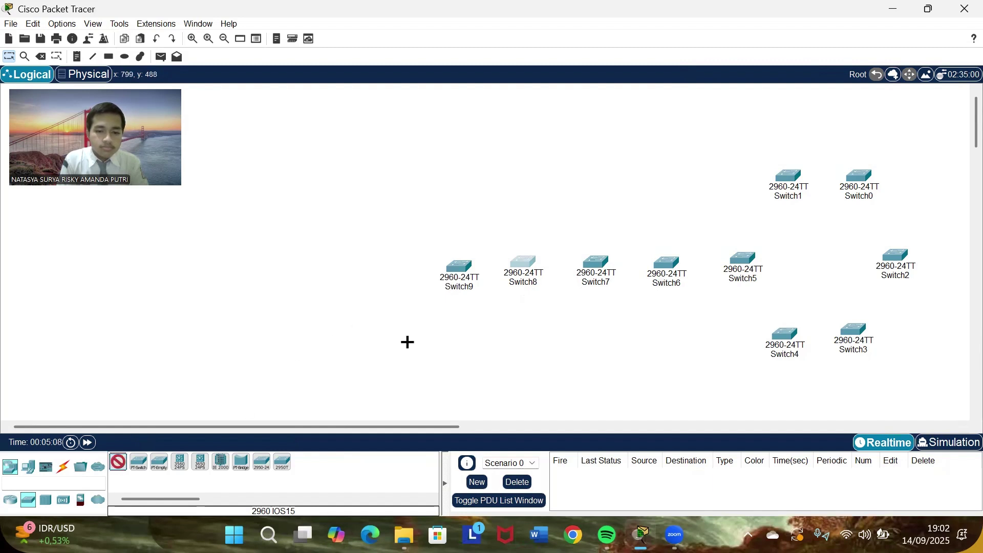
pyautogui.click(407, 341)
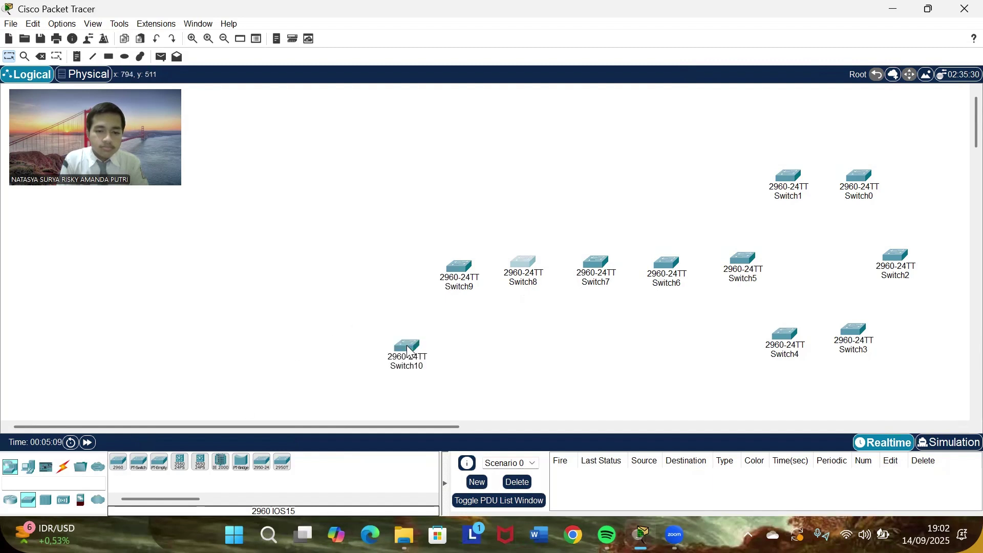
pyautogui.click(126, 467)
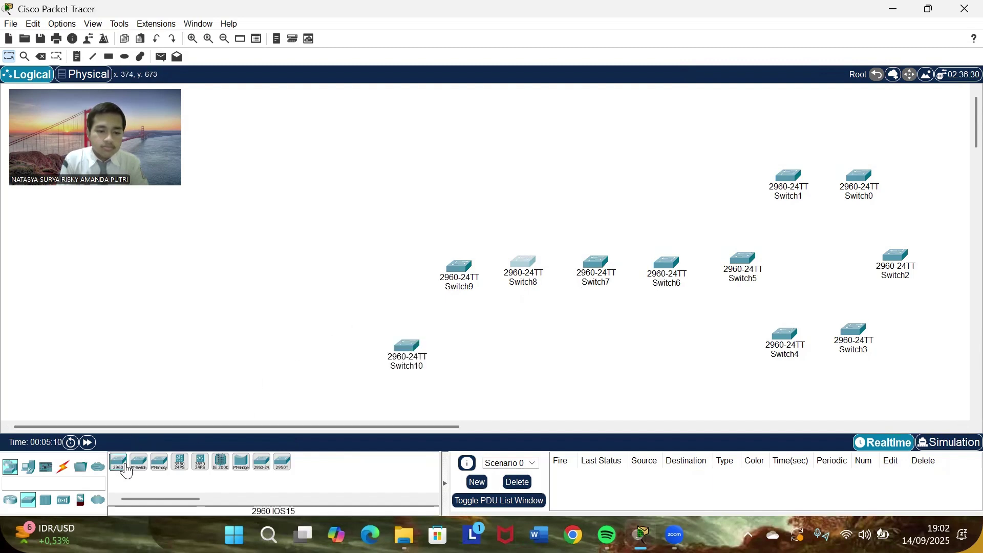
pyautogui.click(336, 353)
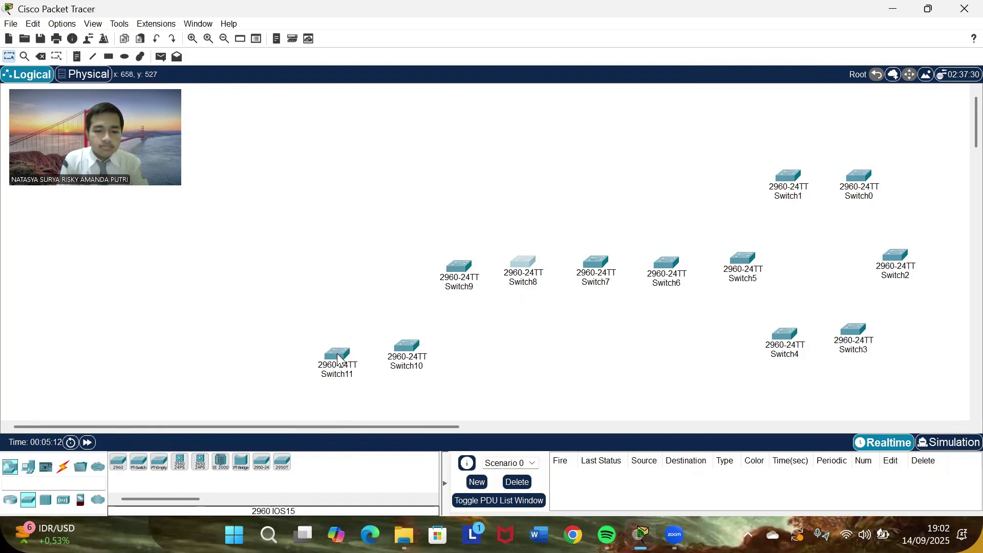
pyautogui.click(116, 466)
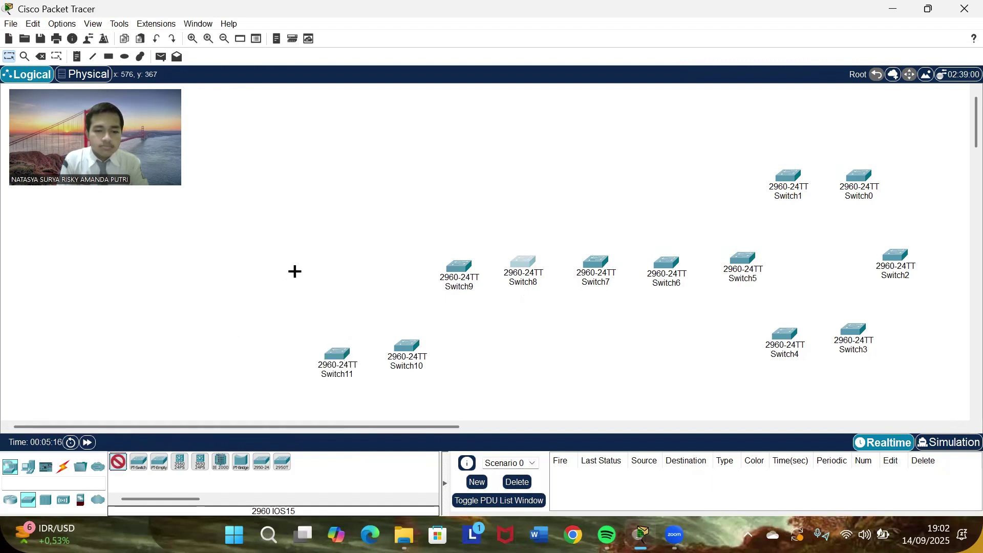
pyautogui.click(302, 271)
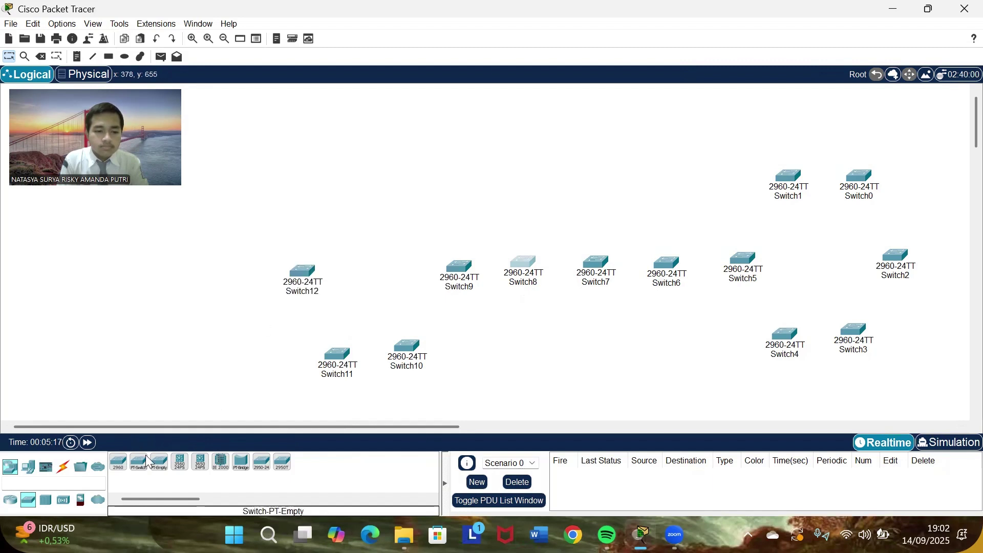
pyautogui.click(117, 462)
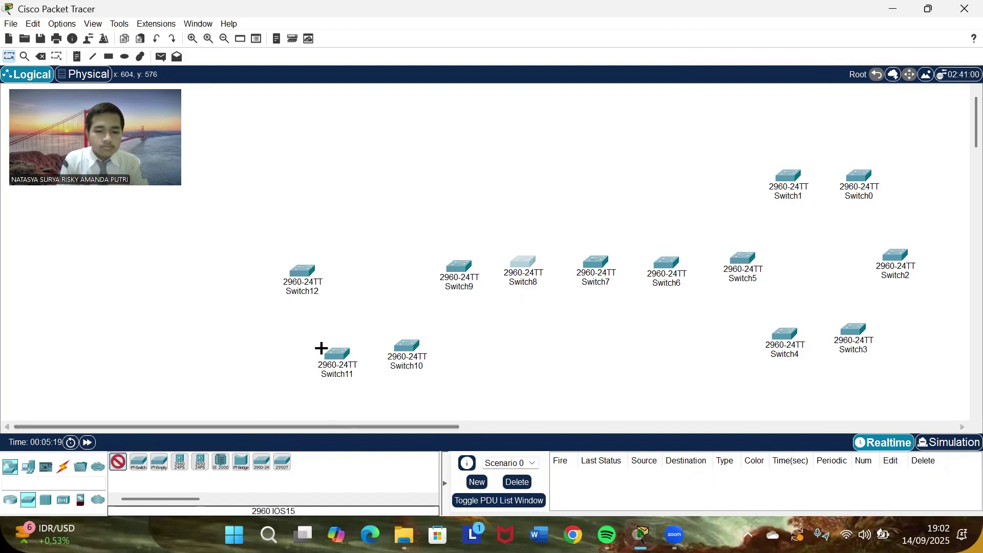
pyautogui.click(380, 219)
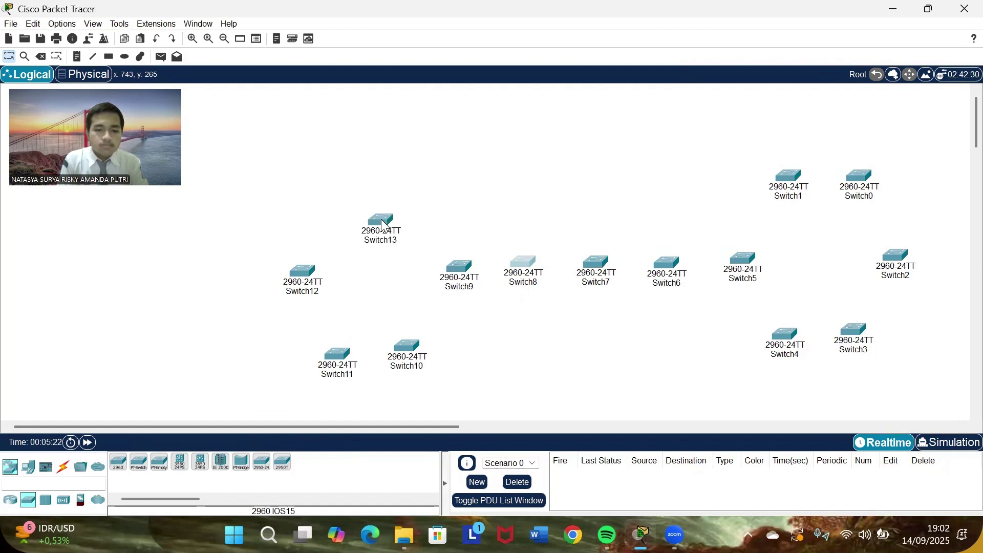
# - Move Switch11 up level with Switch10 and place another 2960 switch well above Switch13
pyautogui.click(338, 357)
pyautogui.click(286, 333)
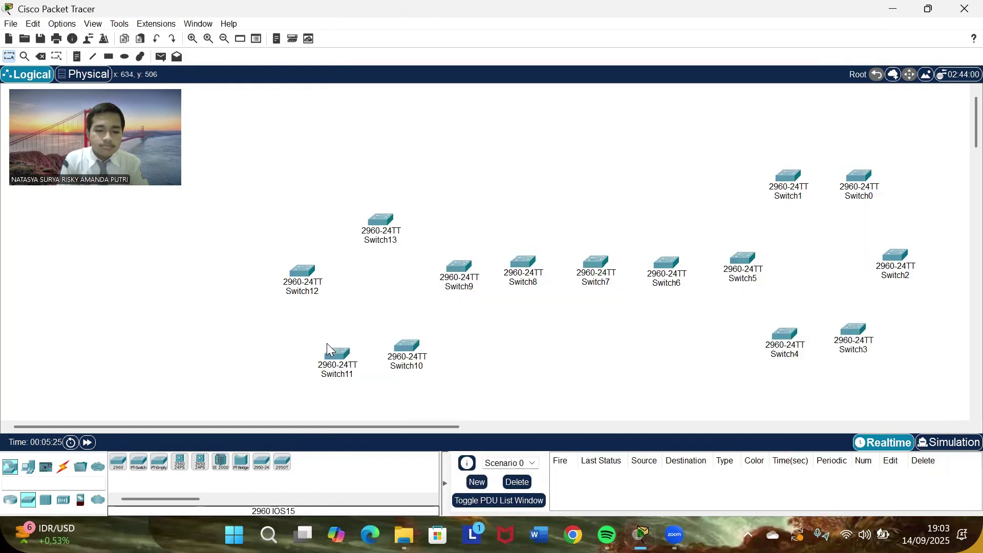
pyautogui.moveTo(328, 345); pyautogui.dragTo(339, 338)
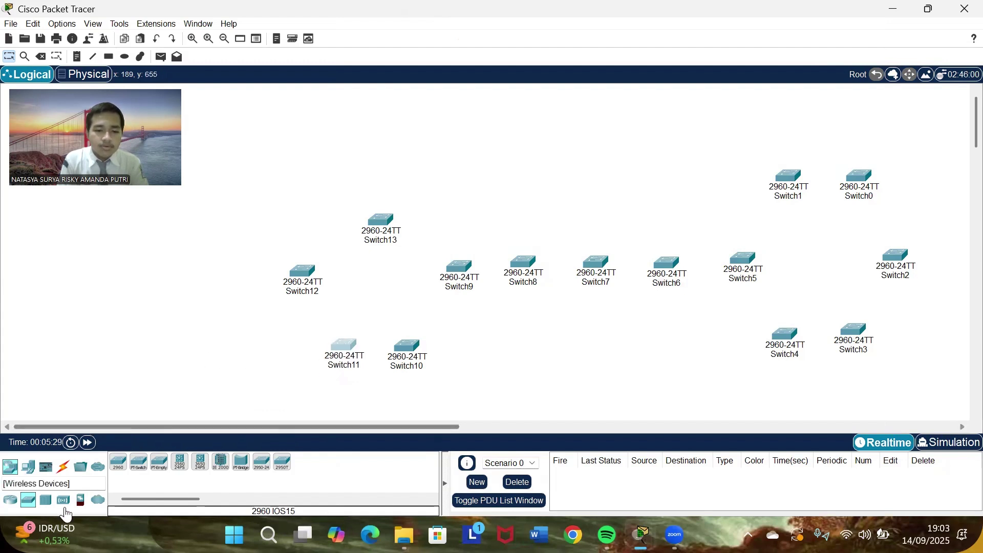
pyautogui.click(119, 462)
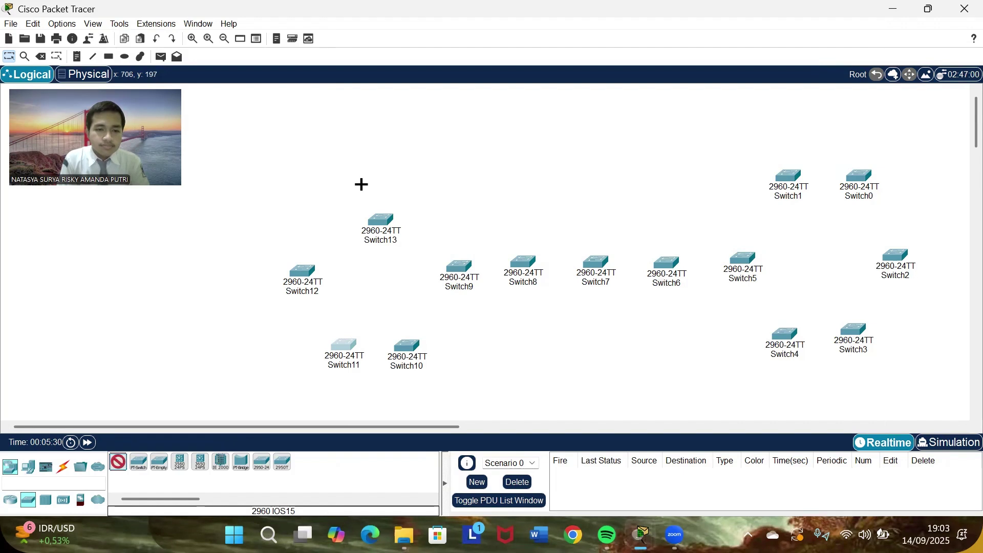
pyautogui.click(378, 126)
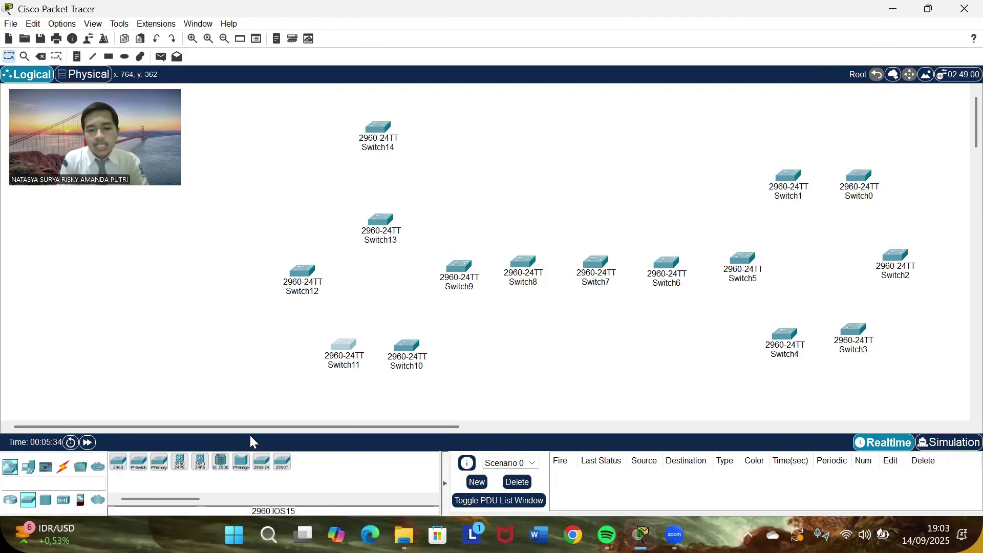
# - Place three PCs around the right-hand ring: one above Switch1, one above Switch0 and one above and to the right of Switch2
pyautogui.click(7, 466)
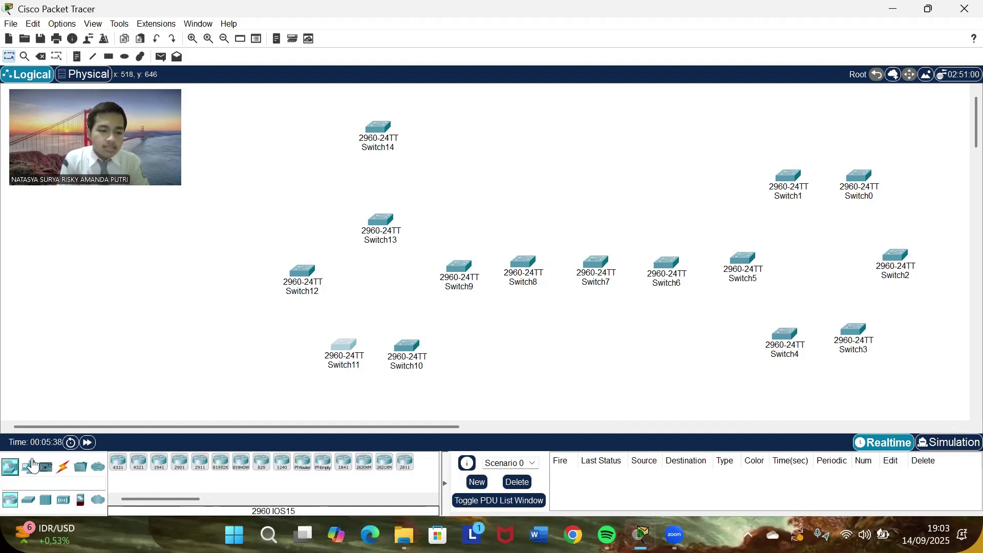
pyautogui.click(29, 465)
pyautogui.click(117, 463)
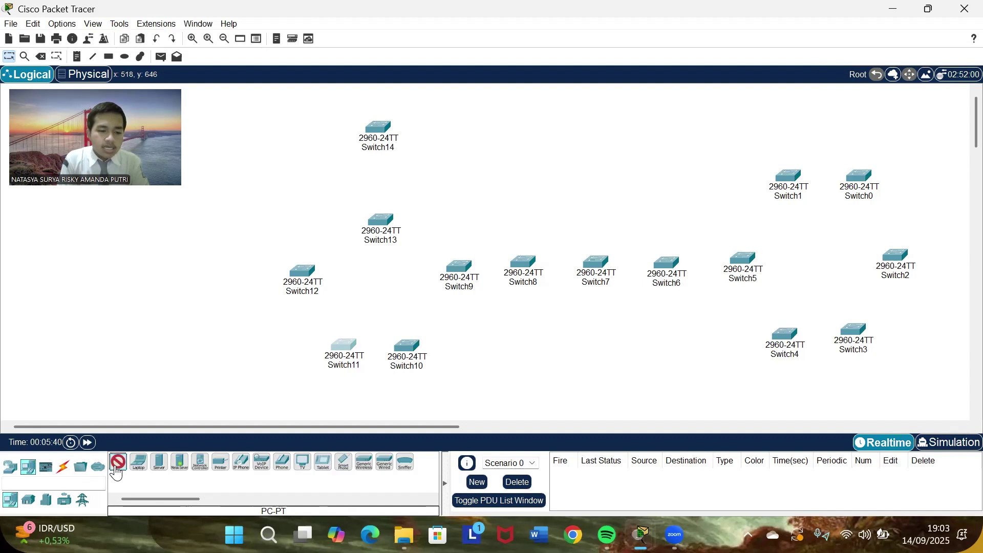
pyautogui.click(782, 112)
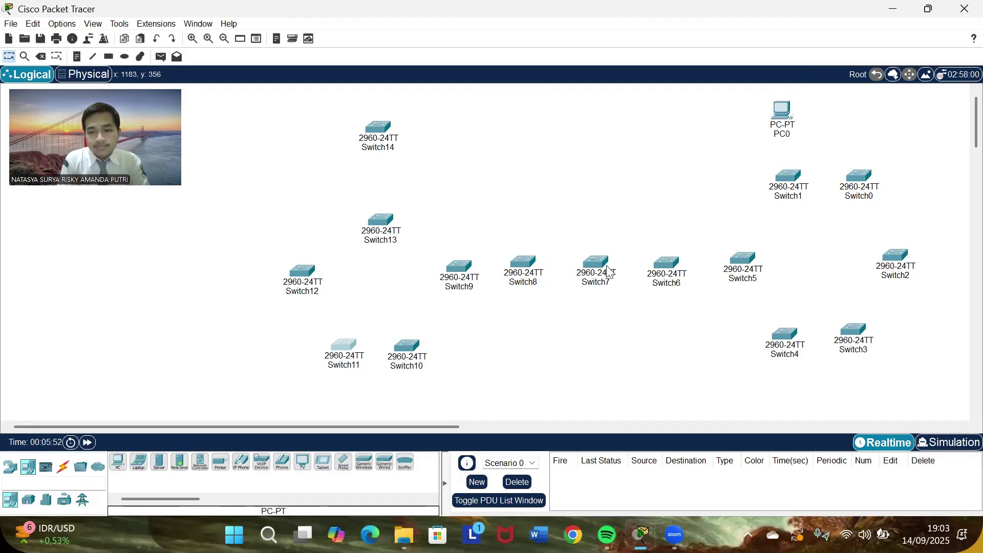
pyautogui.moveTo(118, 463); pyautogui.dragTo(115, 472)
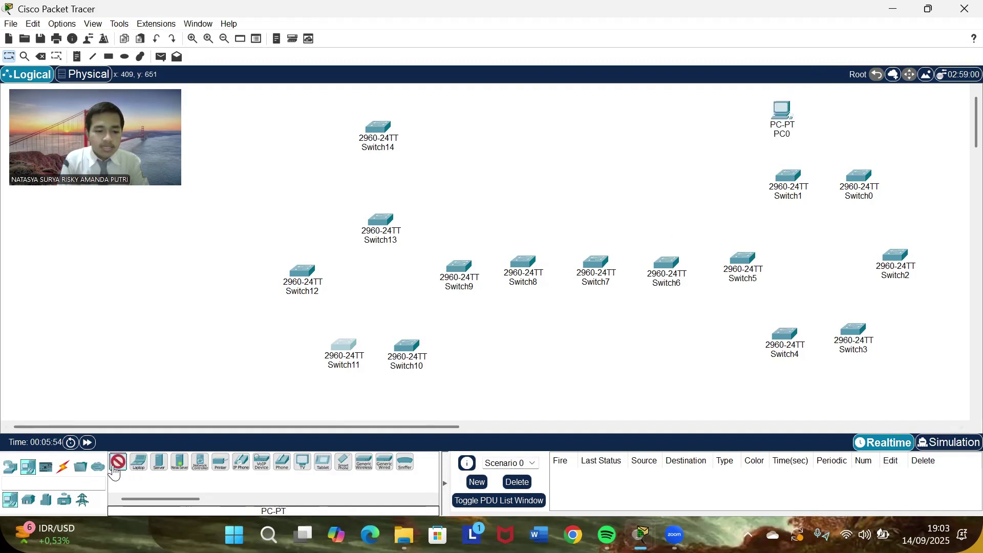
pyautogui.click(860, 110)
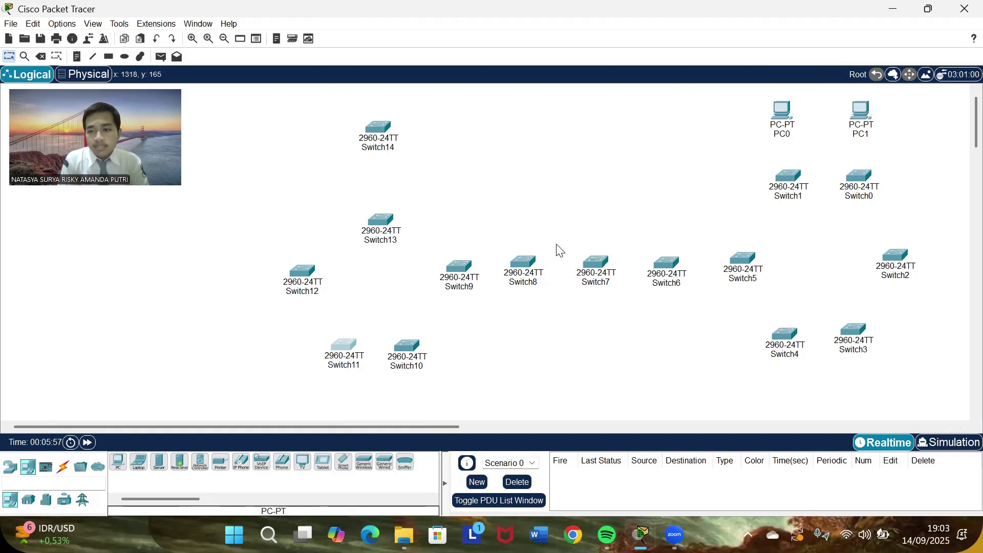
pyautogui.click(119, 468)
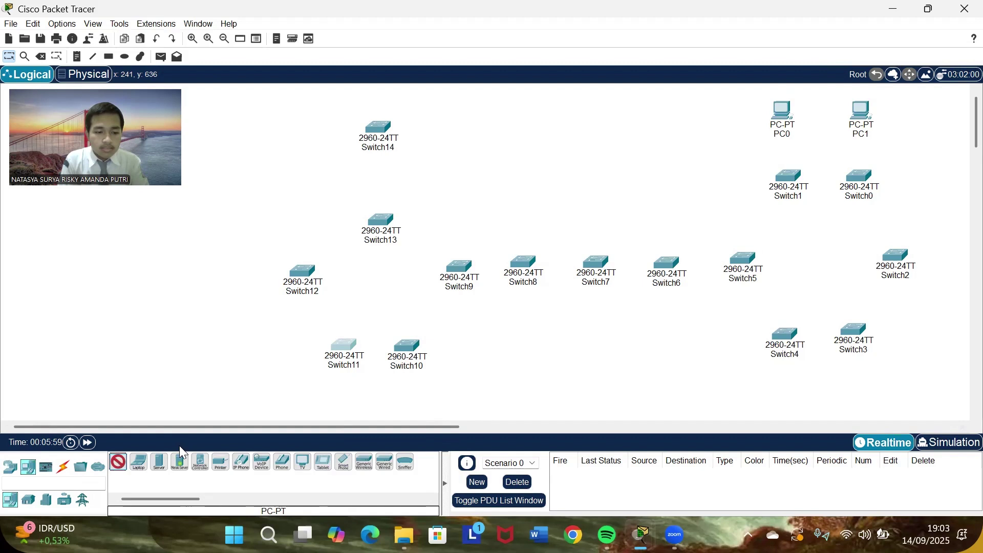
pyautogui.click(939, 204)
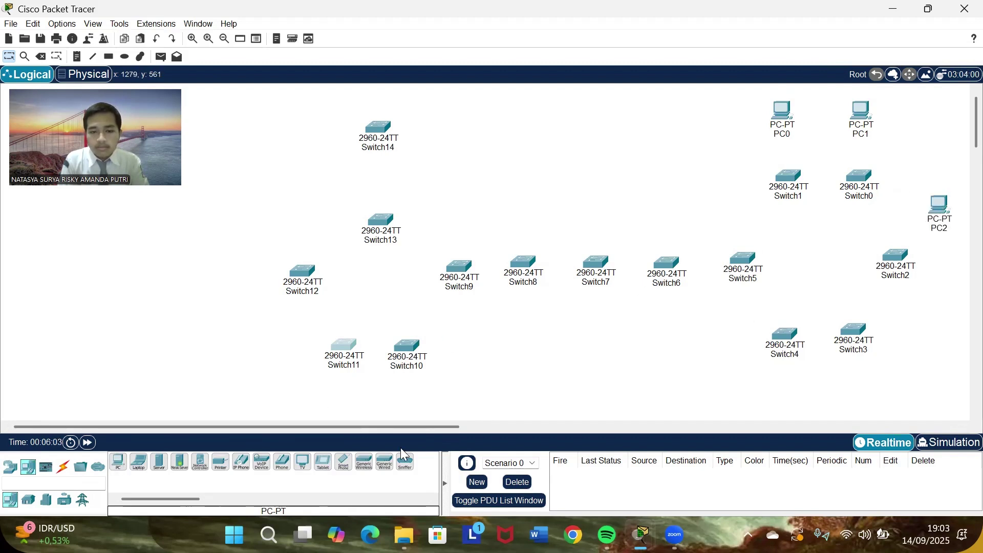
# - Add PCs below Switch3, below Switch4 and above Switch5, raising the one under Switch3 slightly
pyautogui.click(117, 466)
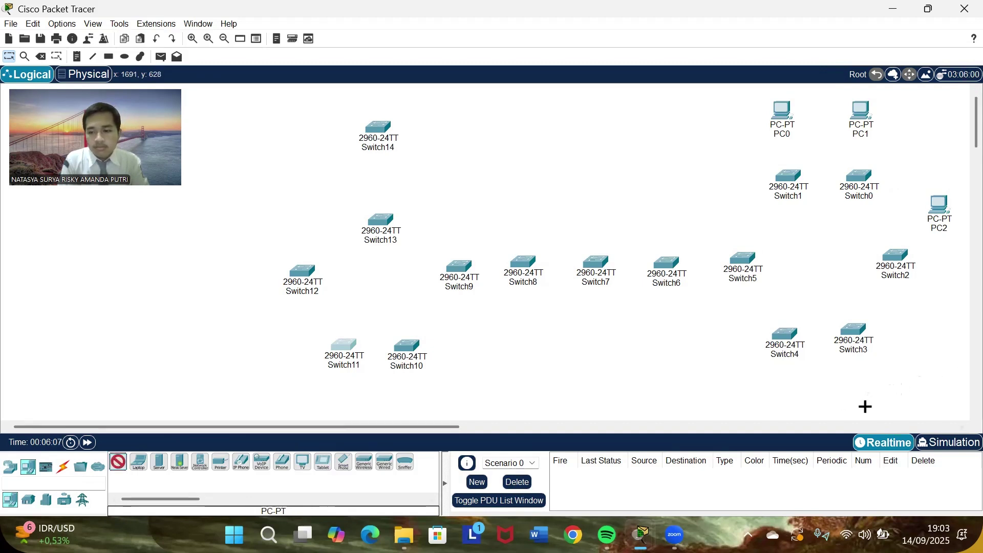
pyautogui.click(863, 411)
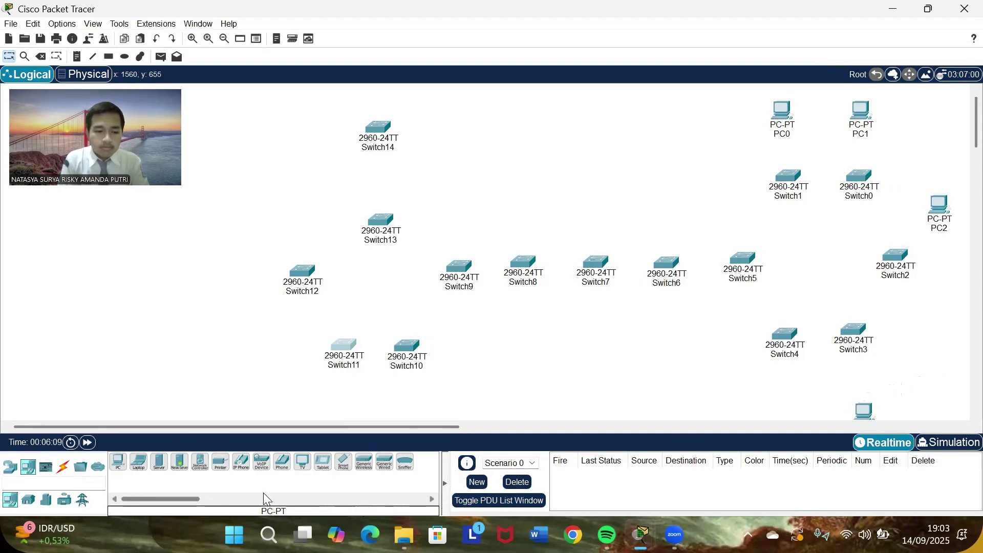
pyautogui.click(117, 466)
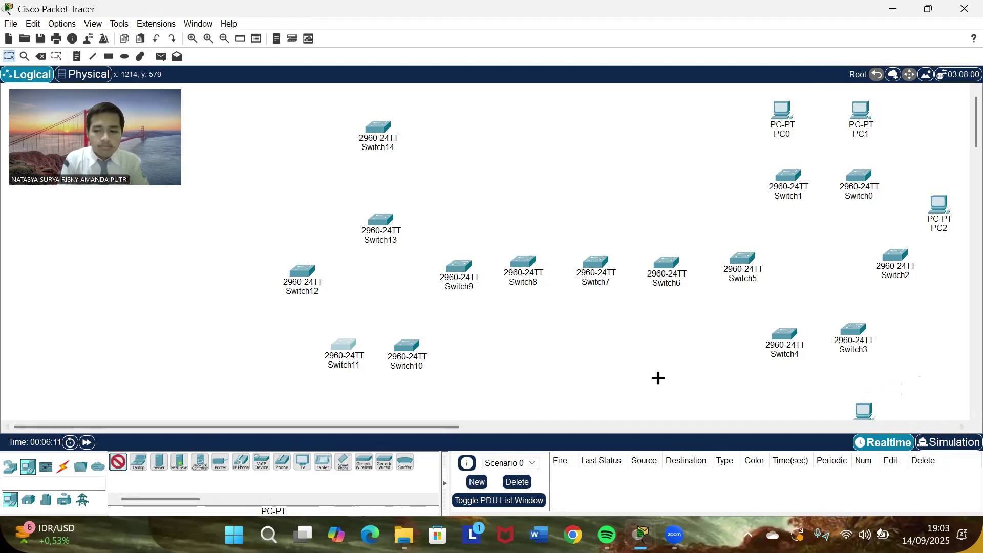
pyautogui.click(785, 404)
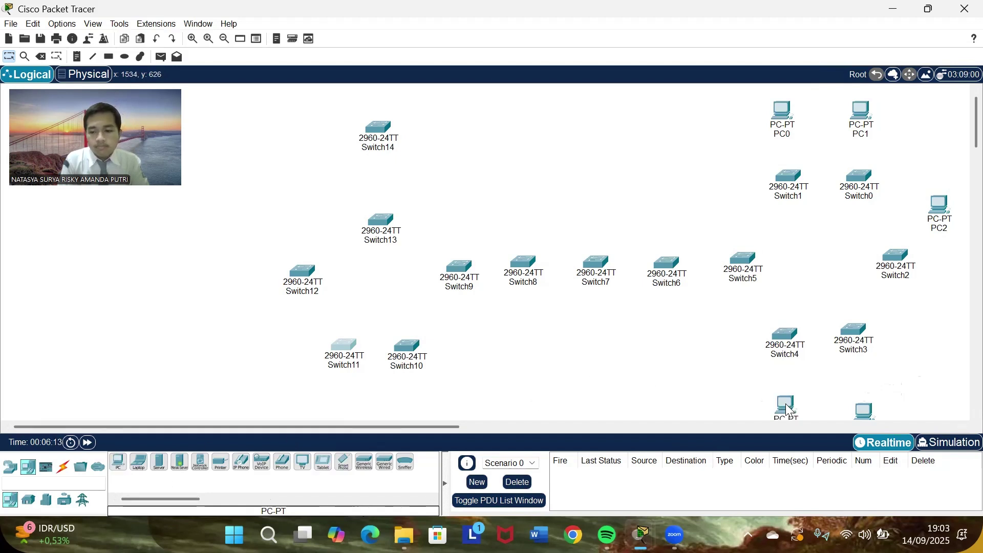
pyautogui.moveTo(870, 405); pyautogui.dragTo(871, 382)
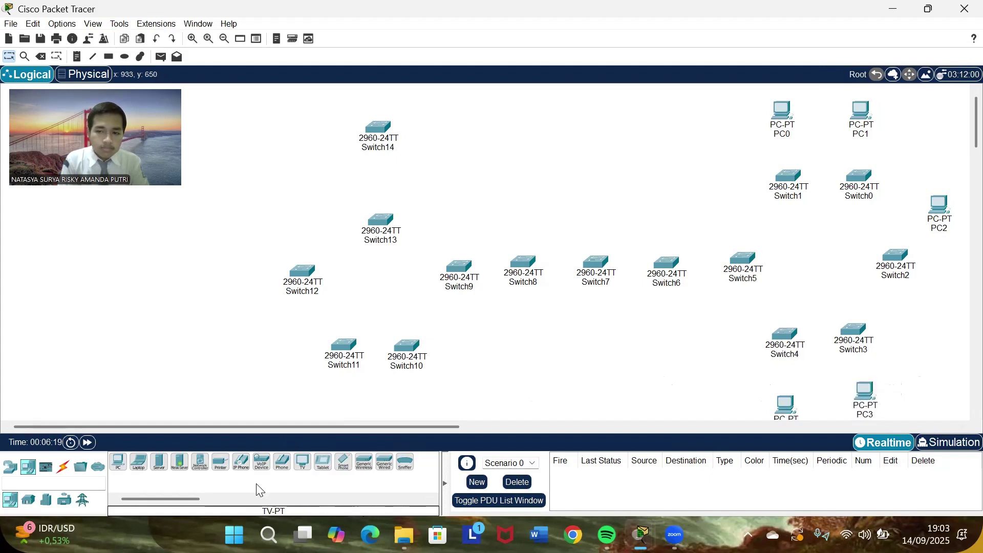
pyautogui.click(117, 462)
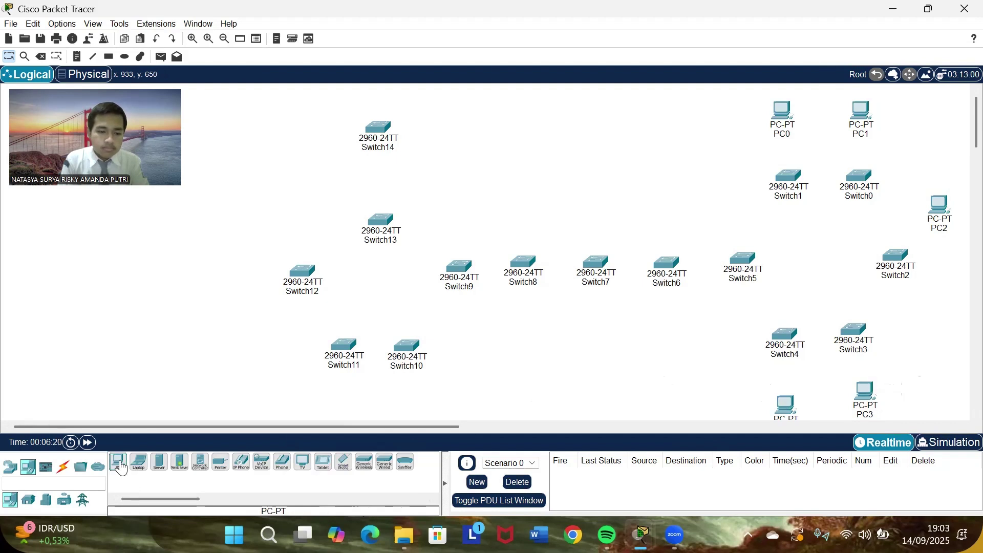
pyautogui.click(713, 194)
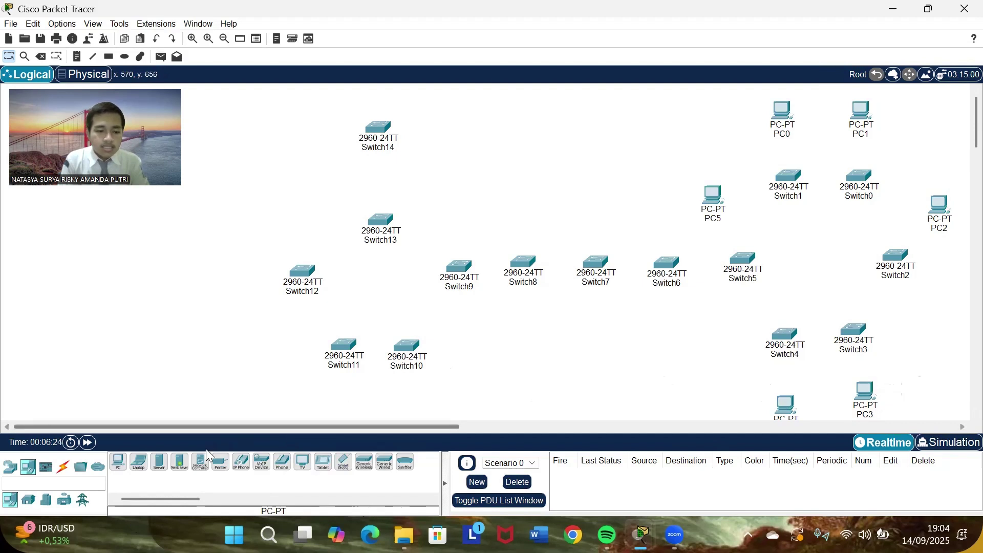
# - Place three PCs in a row below the connecting switches, one each under Switch6, Switch7 and Switch8
pyautogui.click(116, 463)
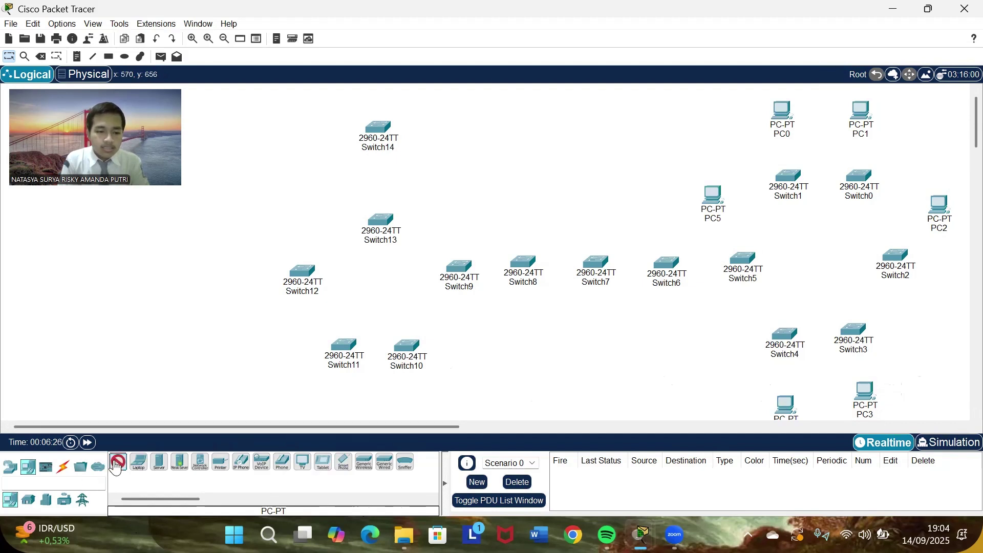
pyautogui.click(674, 350)
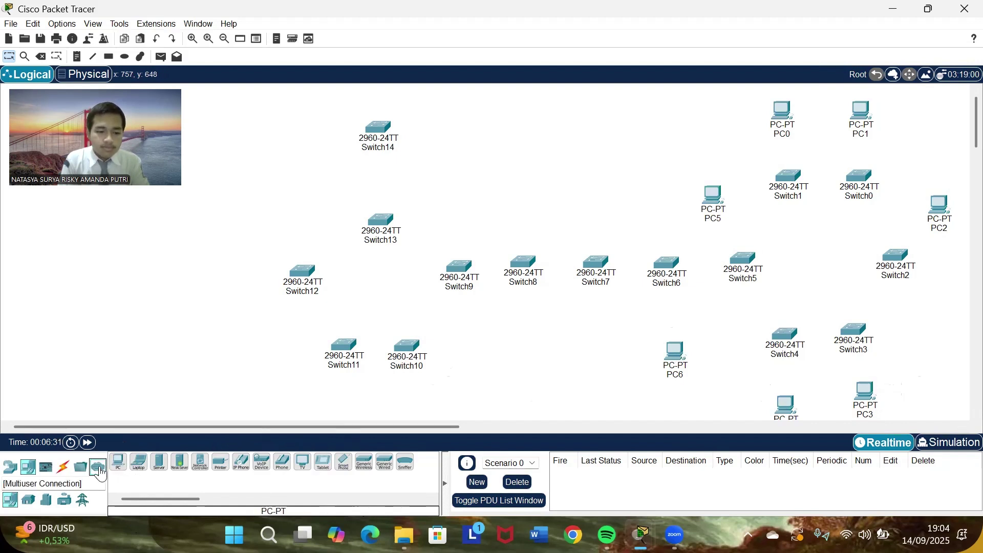
pyautogui.click(117, 463)
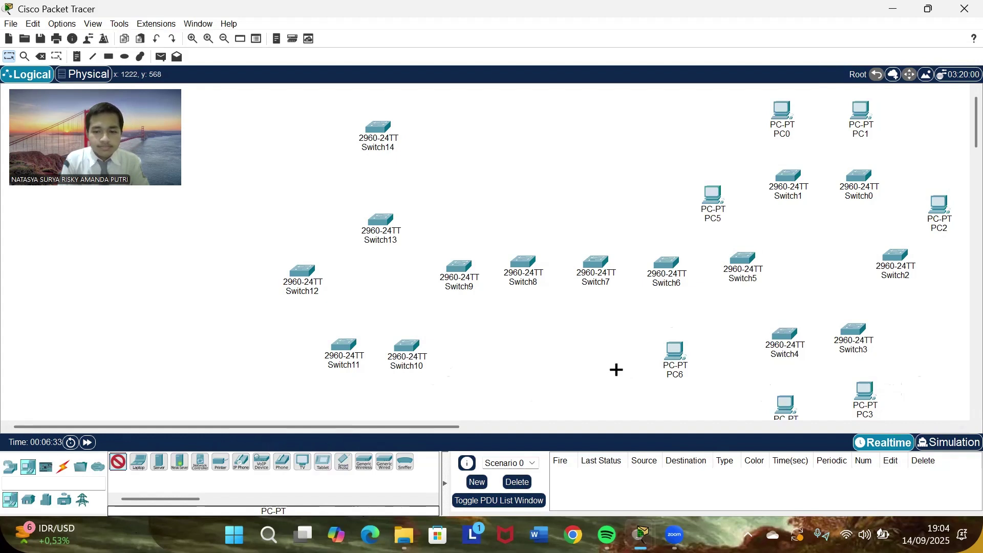
pyautogui.click(596, 359)
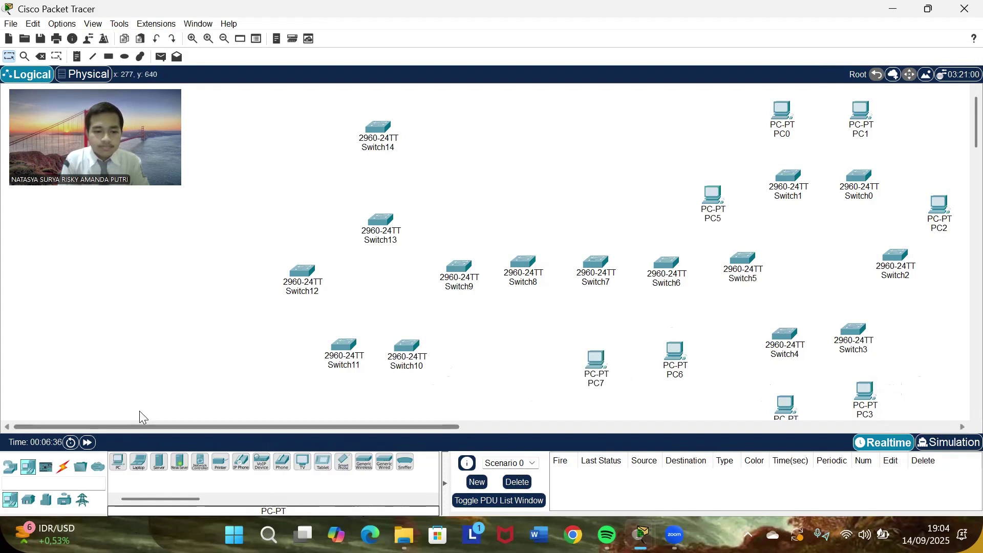
pyautogui.click(119, 462)
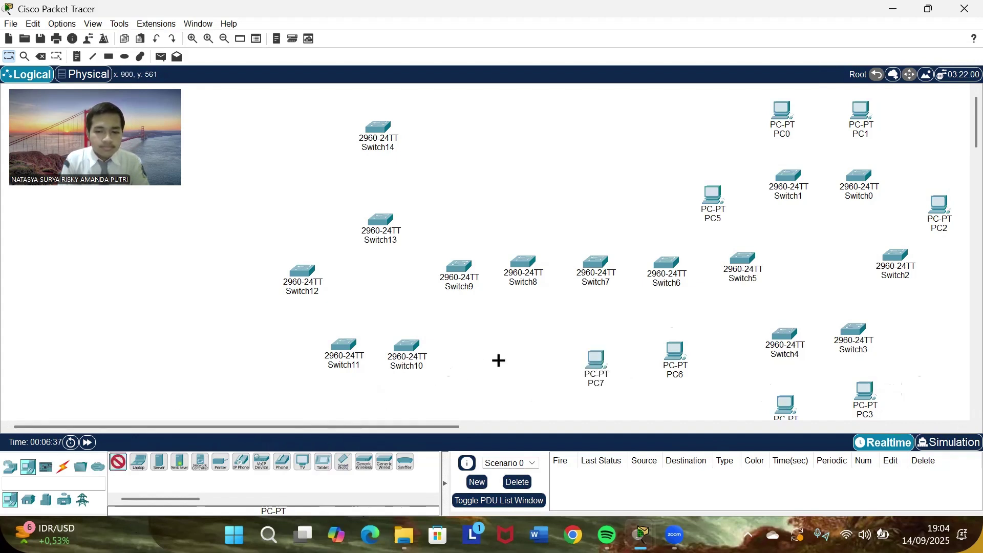
pyautogui.click(525, 355)
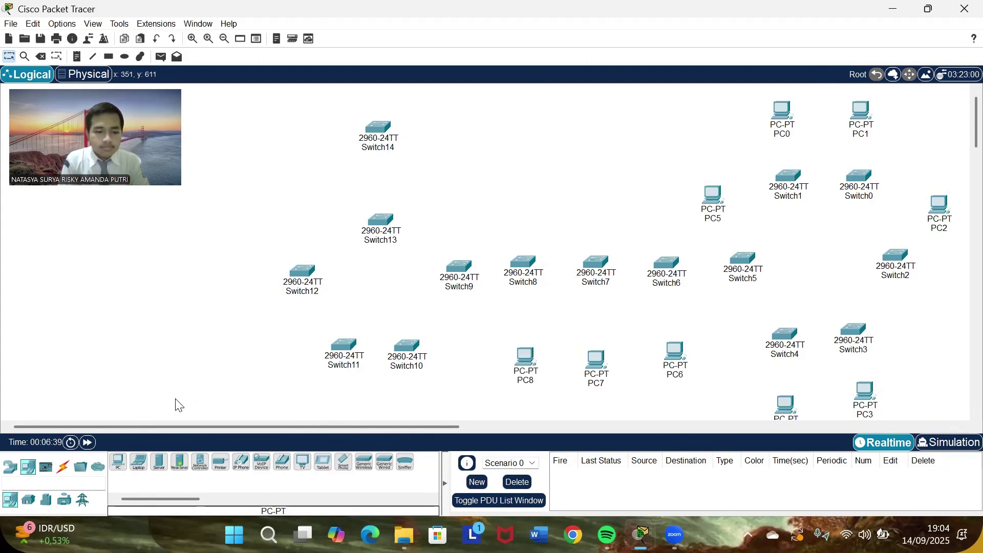
# - Add three PCs to the left-hand ring: one above Switch9, one below Switch10 and one below Switch11
pyautogui.click(119, 462)
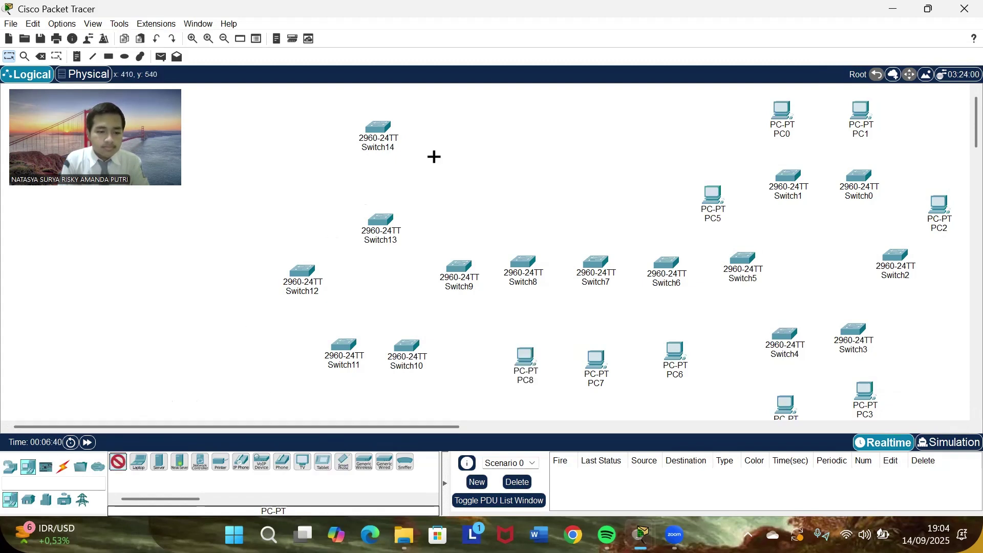
pyautogui.click(456, 189)
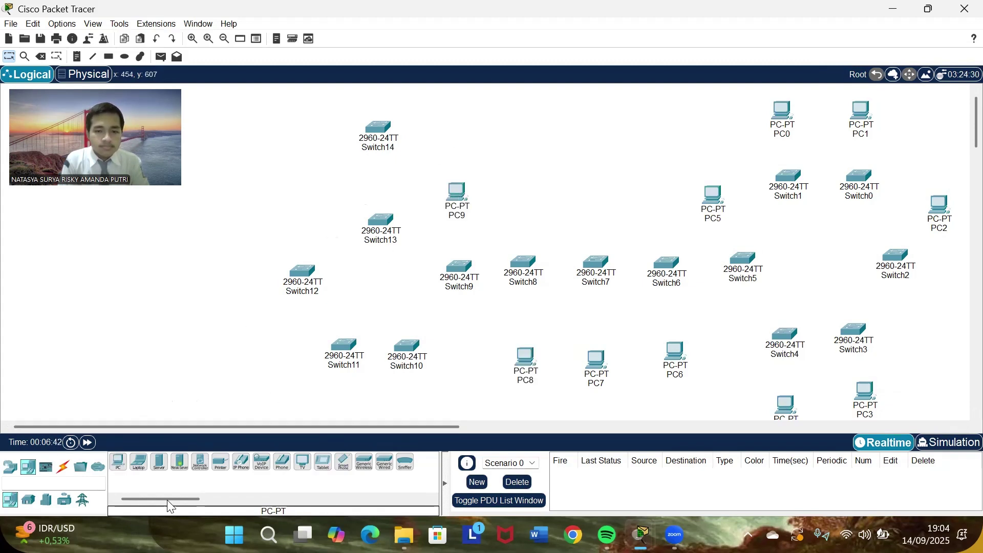
pyautogui.click(114, 474)
pyautogui.click(408, 406)
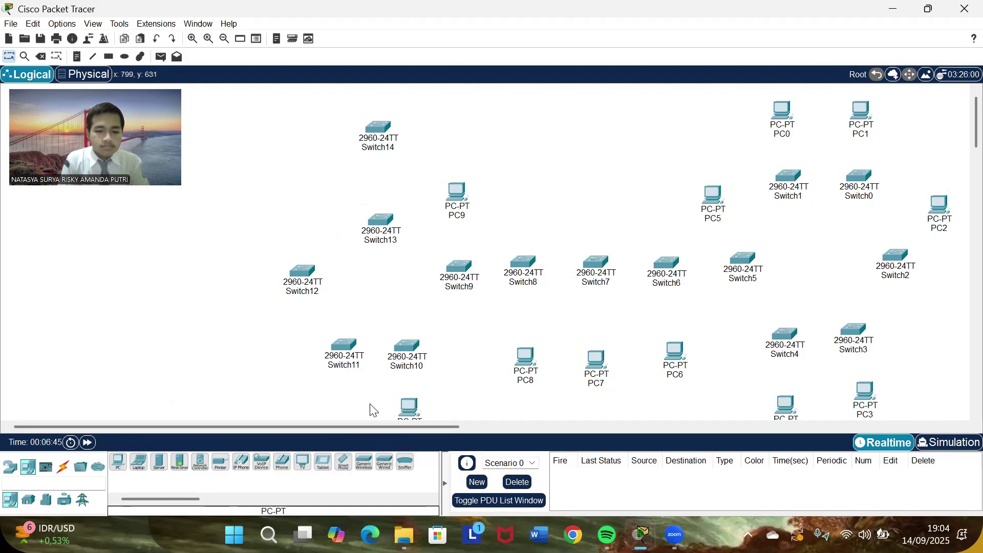
pyautogui.click(117, 464)
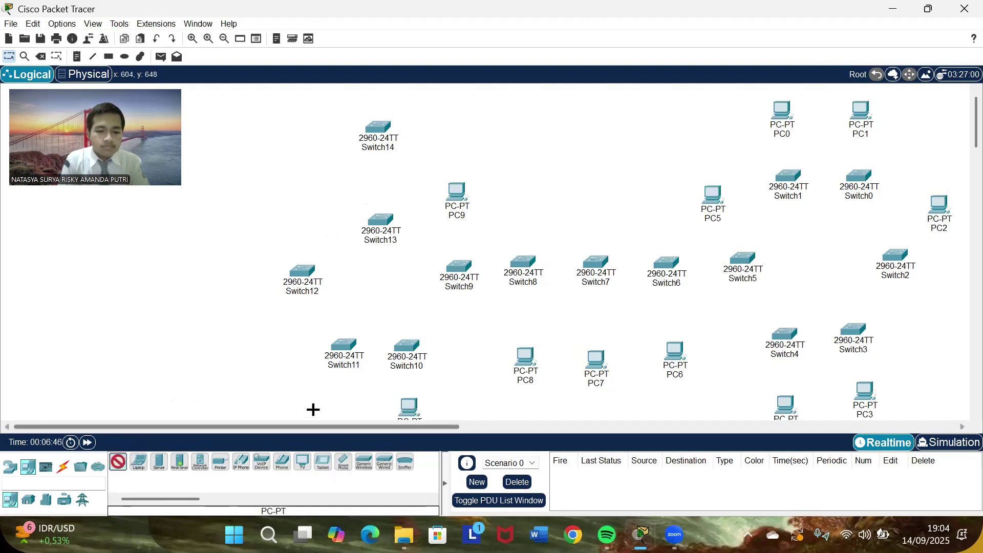
pyautogui.click(340, 410)
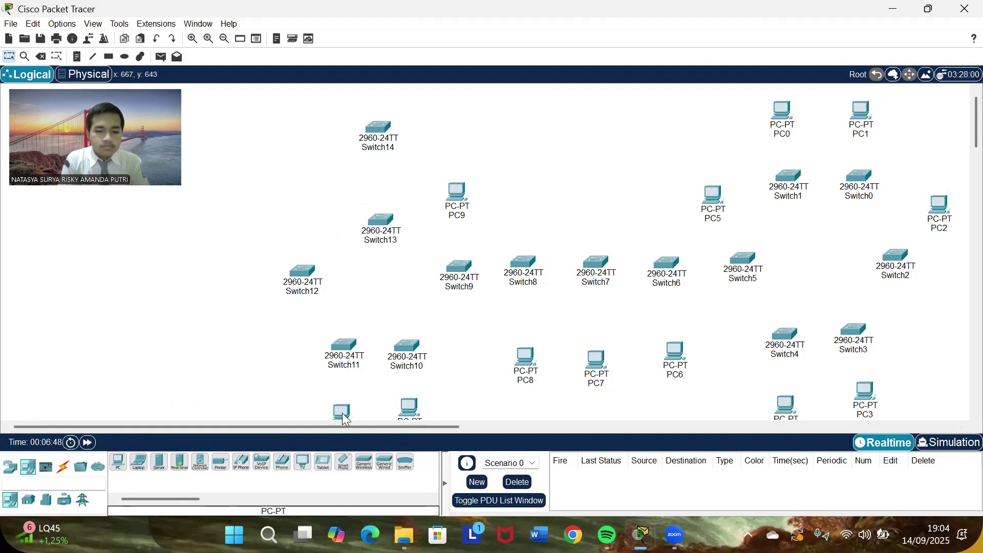
# - Place a PC left of Switch12, one above and left of Switch13, and one to the upper right of Switch14
pyautogui.click(120, 462)
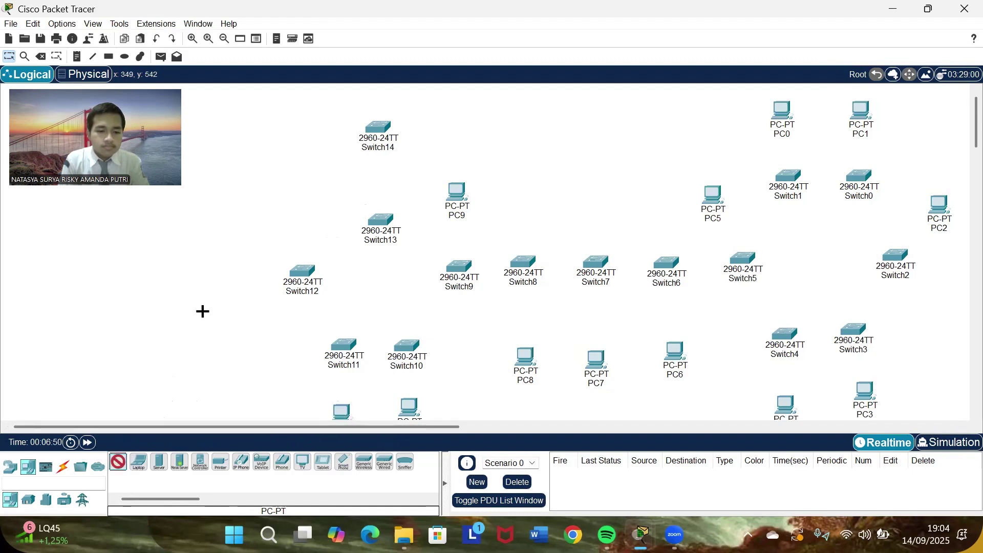
pyautogui.click(242, 281)
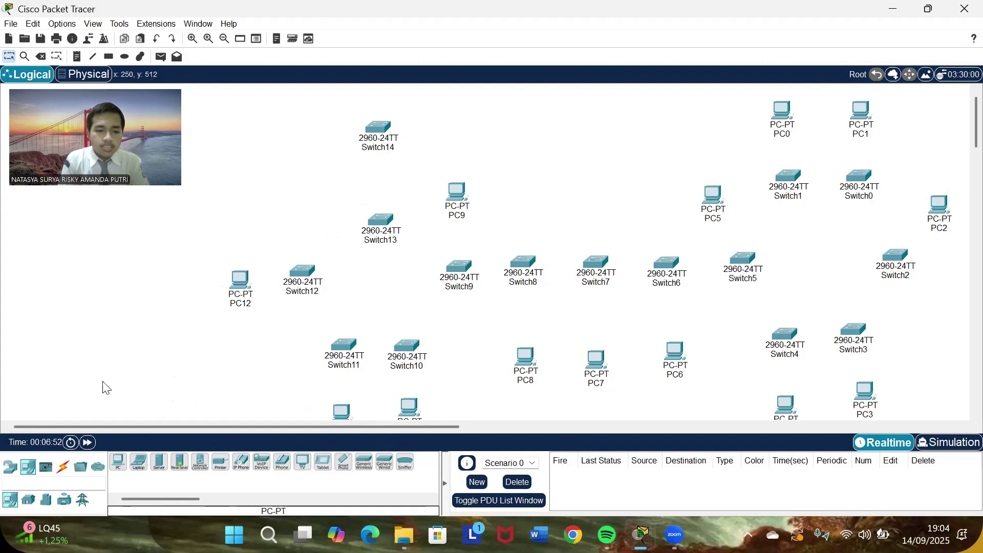
pyautogui.click(114, 467)
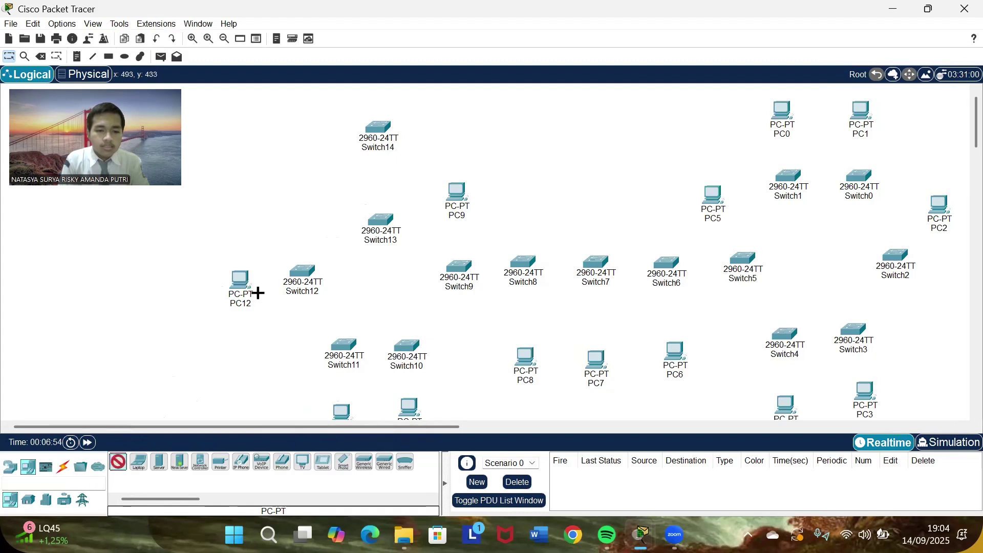
pyautogui.click(337, 188)
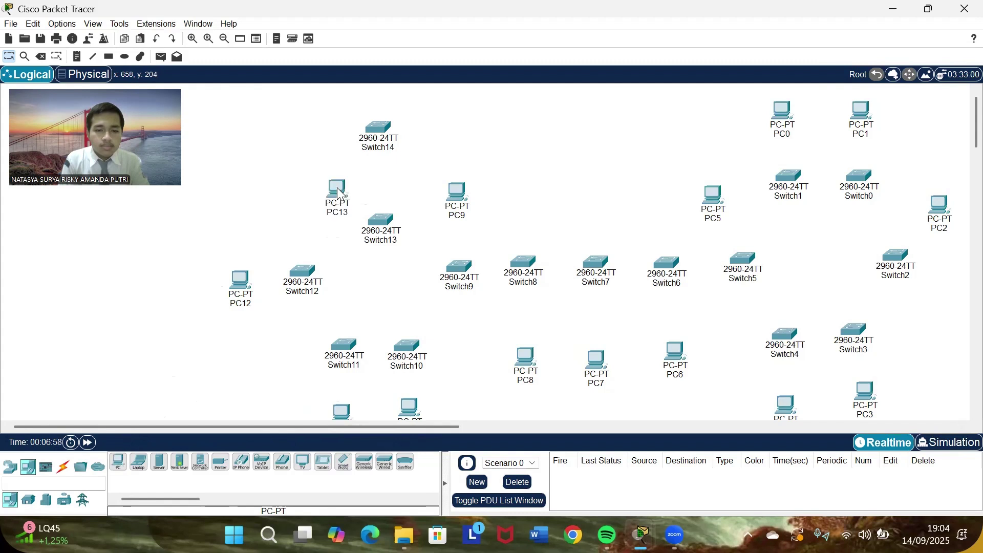
pyautogui.click(118, 463)
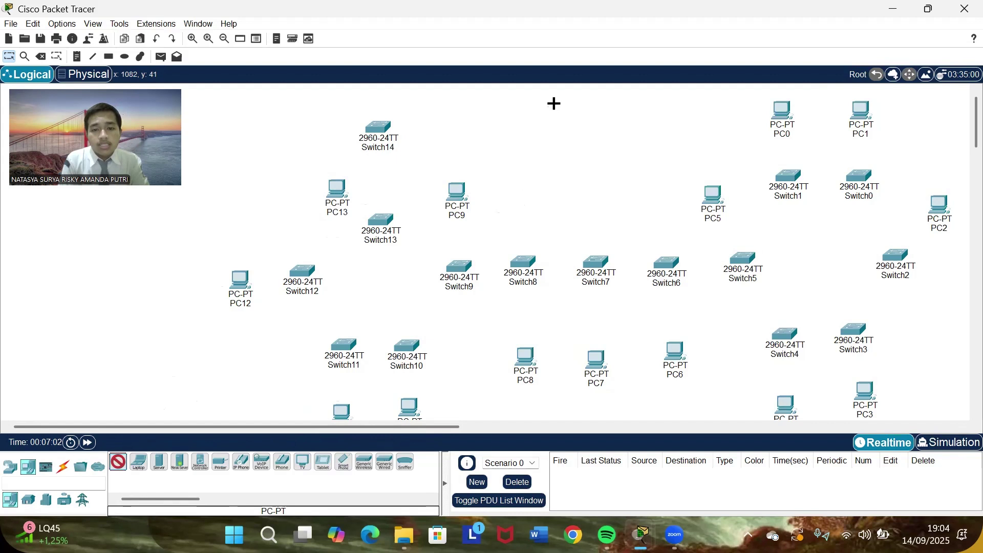
pyautogui.click(554, 99)
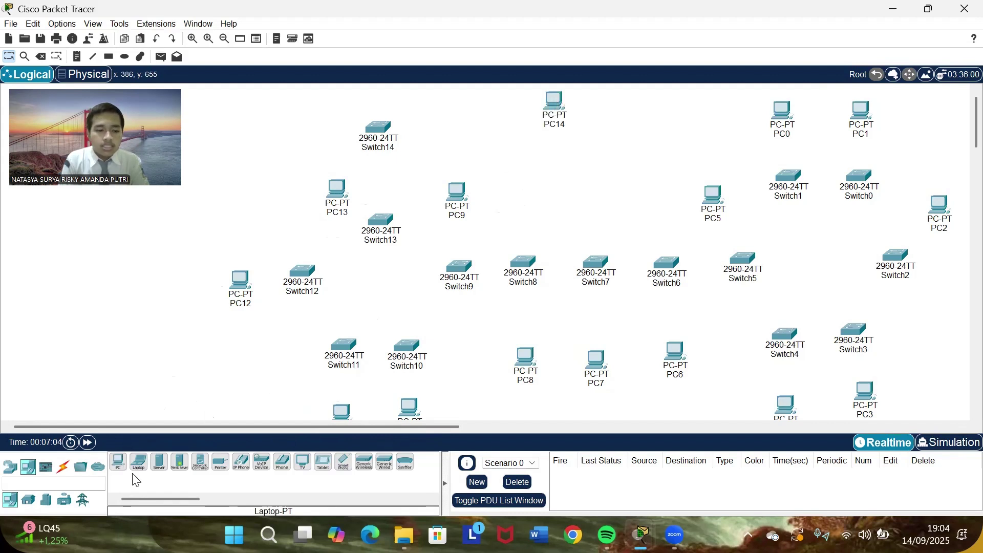
# - Add two PCs in a column below PC14, raising PC14 and both new PCs to space them more tightly
pyautogui.click(117, 463)
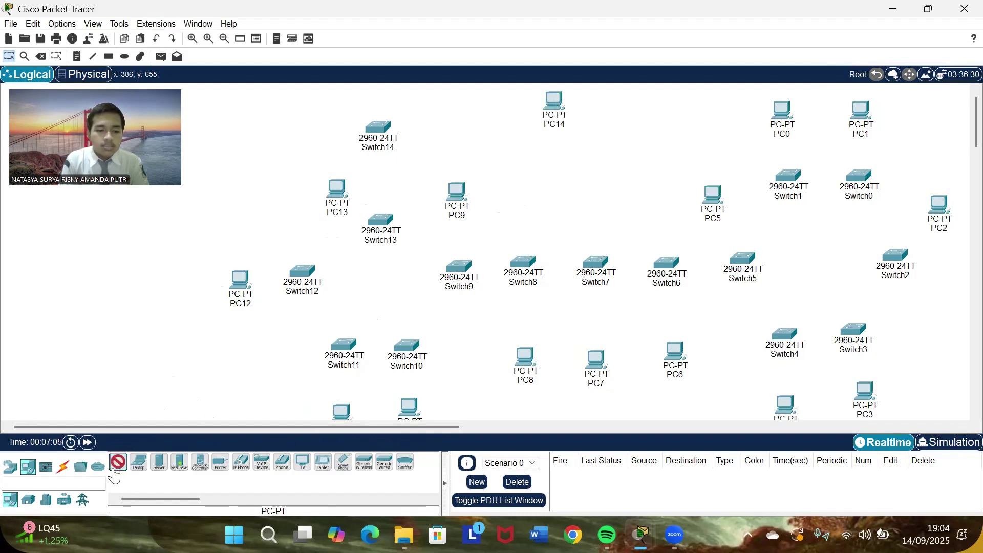
pyautogui.click(557, 157)
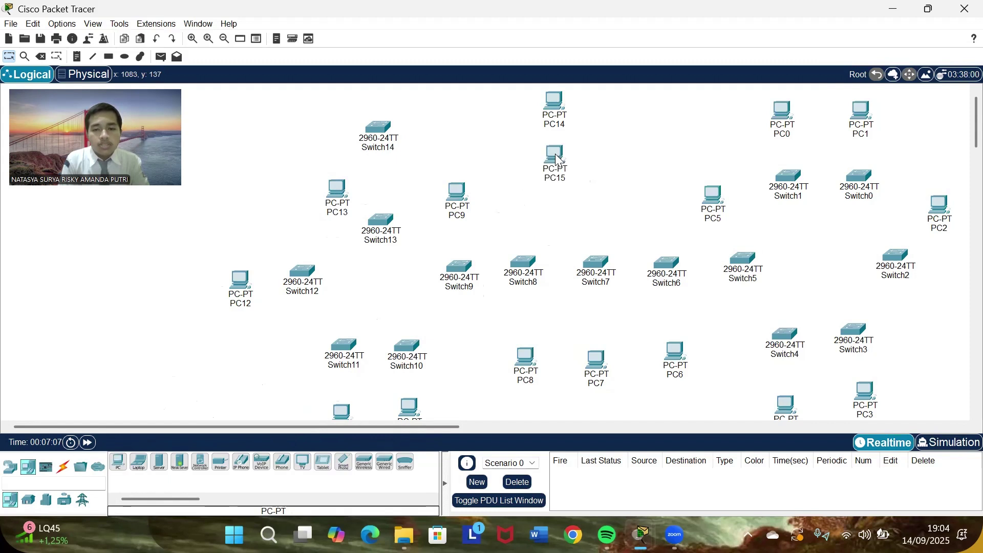
pyautogui.click(119, 463)
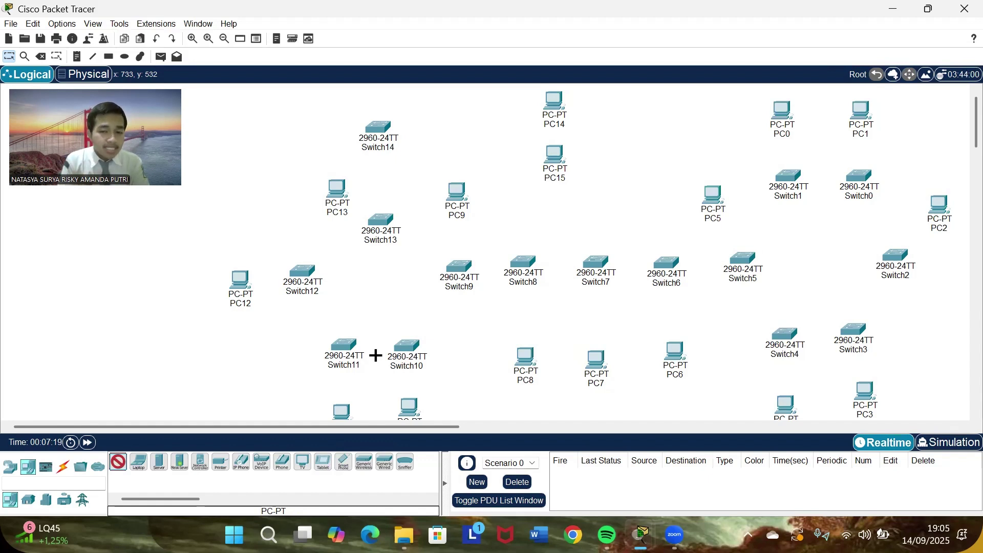
pyautogui.click(553, 209)
pyautogui.moveTo(556, 112); pyautogui.dragTo(556, 105)
pyautogui.moveTo(556, 158); pyautogui.dragTo(555, 140)
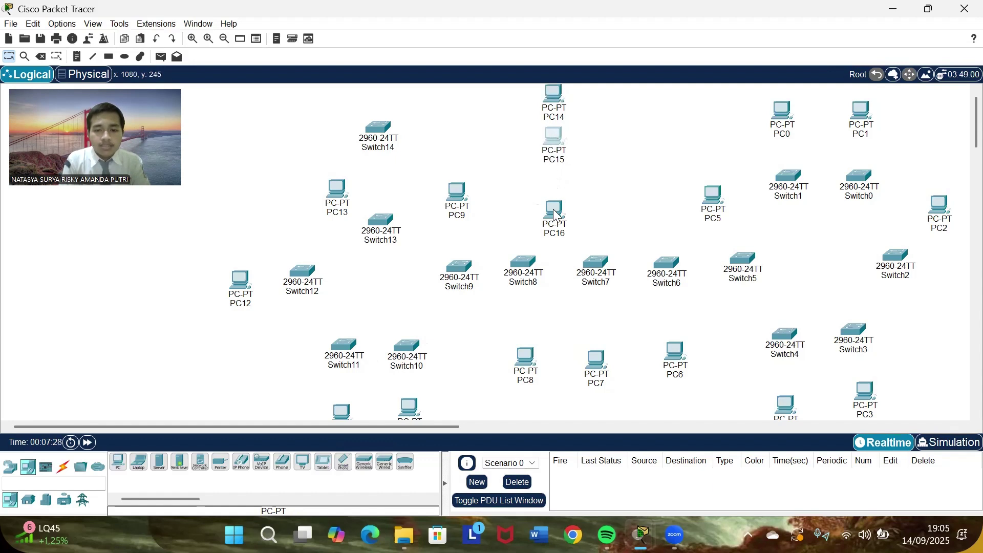
pyautogui.moveTo(555, 215); pyautogui.dragTo(555, 189)
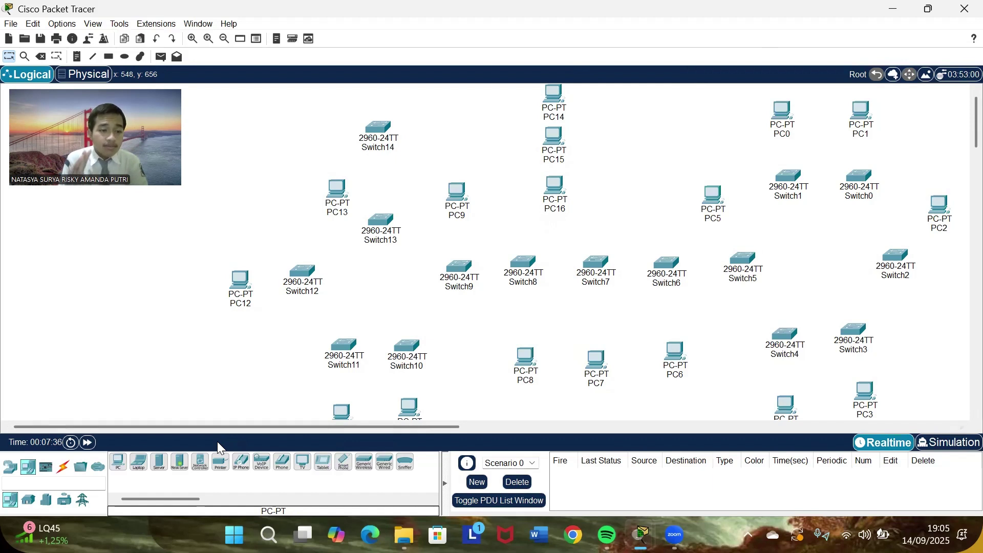
# - Using the automatic connection type, cable Switch1 to Switch0, Switch0 to Switch2, and Switch2 to Switch3
pyautogui.click(64, 473)
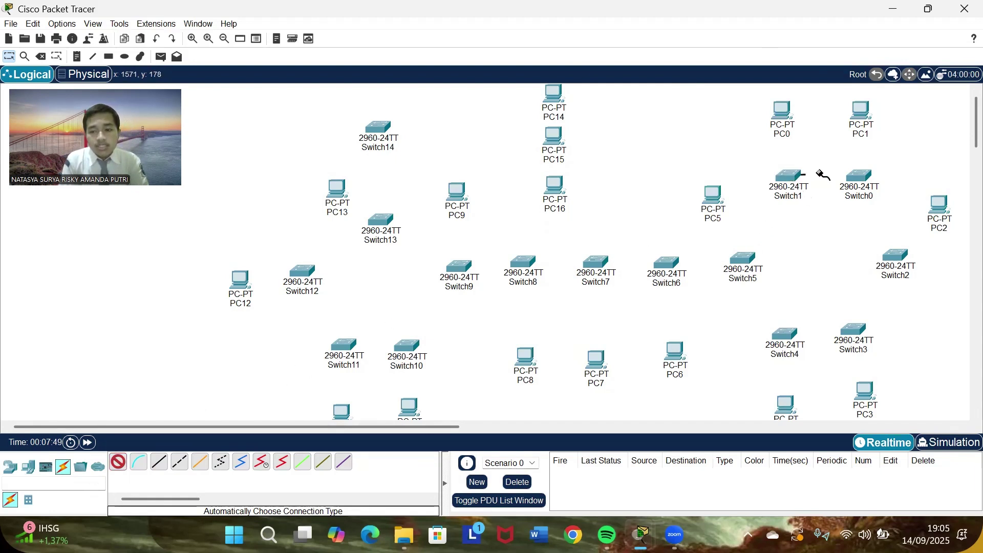
pyautogui.click(858, 176)
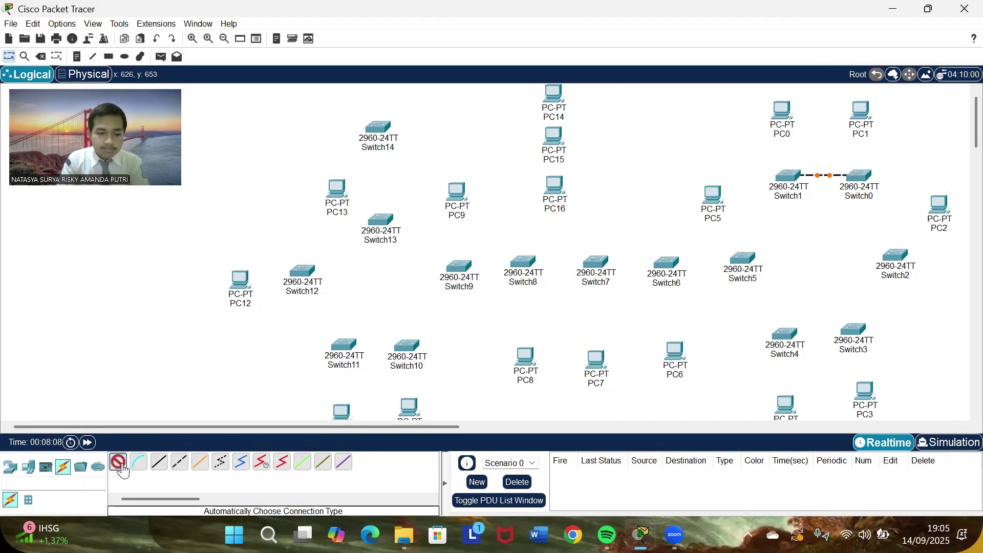
pyautogui.click(867, 180)
pyautogui.click(897, 257)
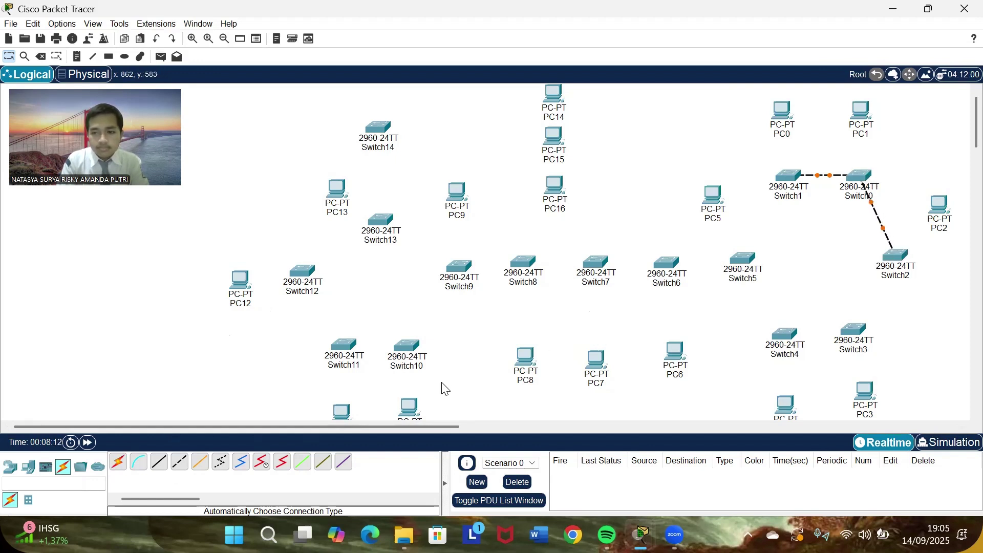
pyautogui.click(120, 466)
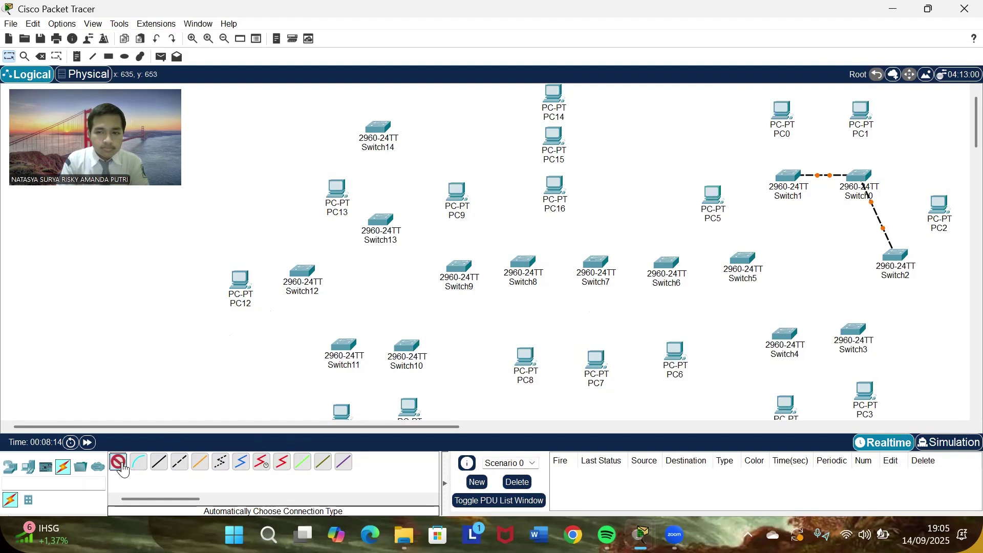
pyautogui.click(904, 257)
pyautogui.click(865, 330)
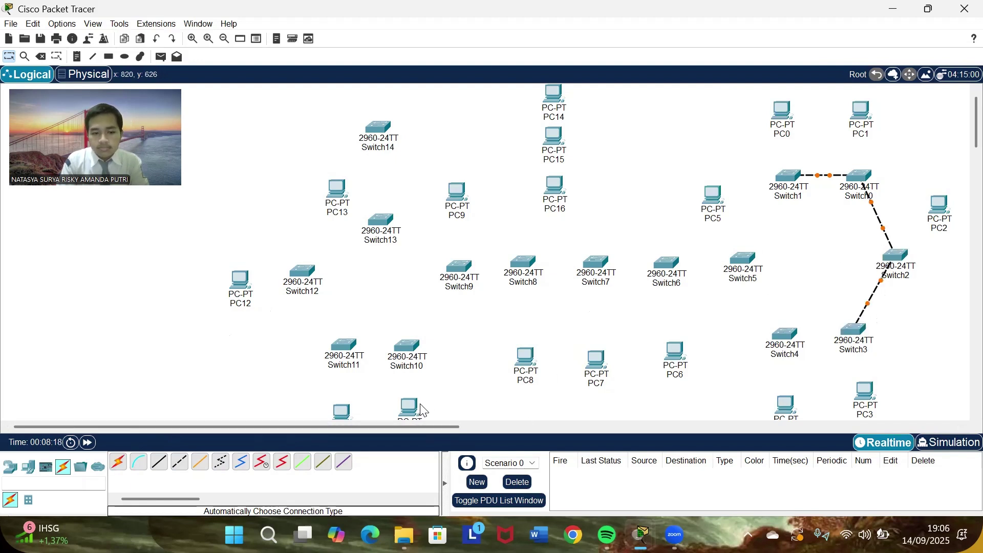
# - Close the right-hand ring with automatic connections from Switch3 to Switch4, Switch4 to Switch5, and Switch1 to Switch5
pyautogui.click(119, 463)
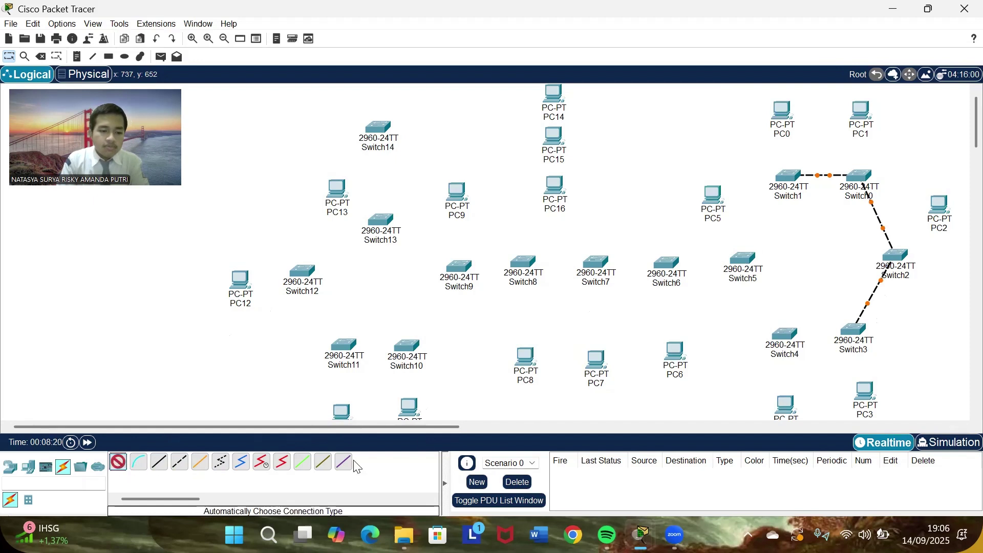
pyautogui.click(860, 330)
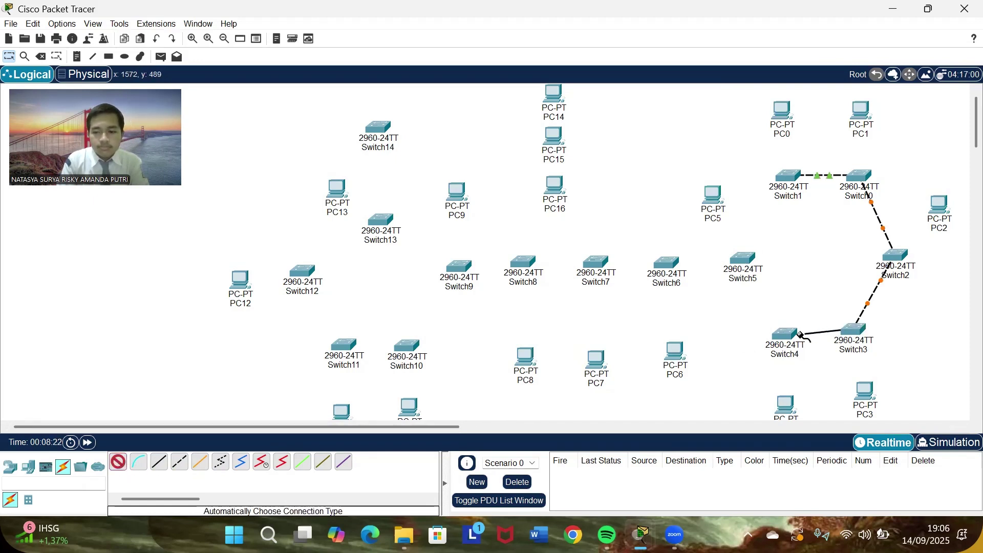
pyautogui.click(785, 333)
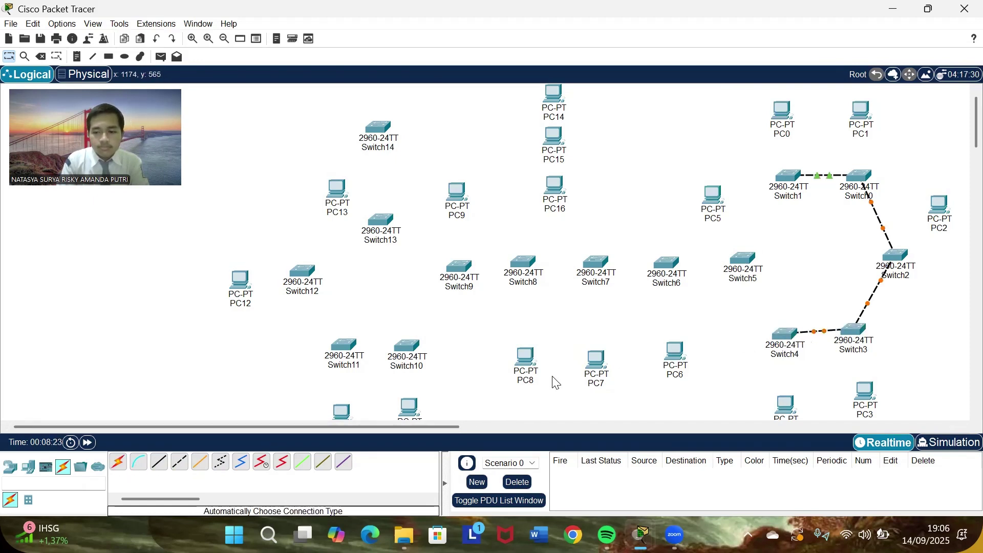
pyautogui.click(118, 464)
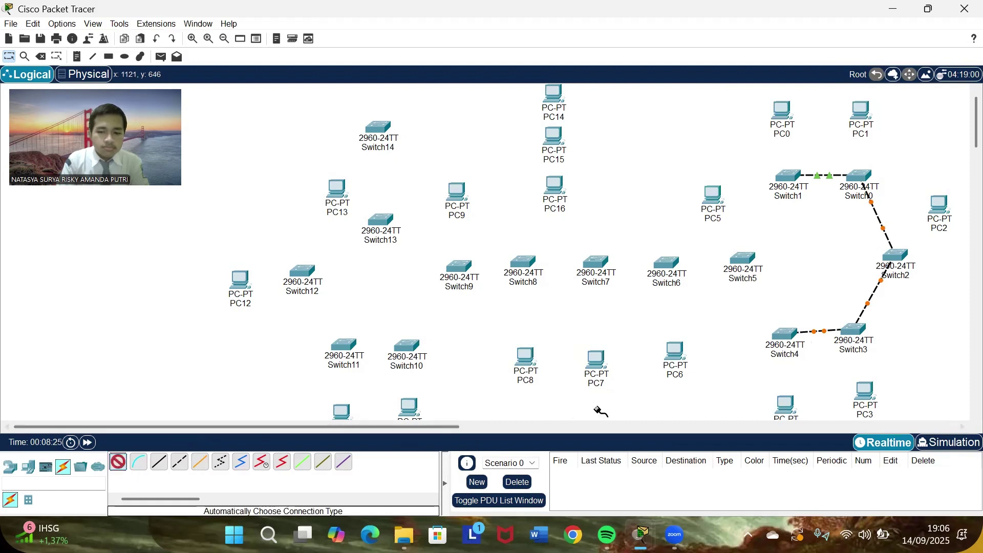
pyautogui.click(780, 330)
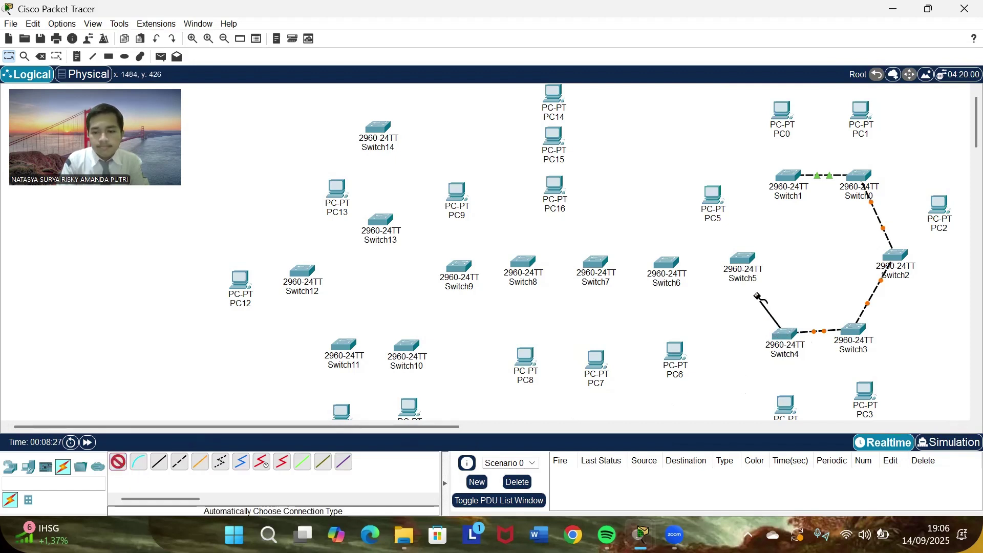
pyautogui.click(742, 260)
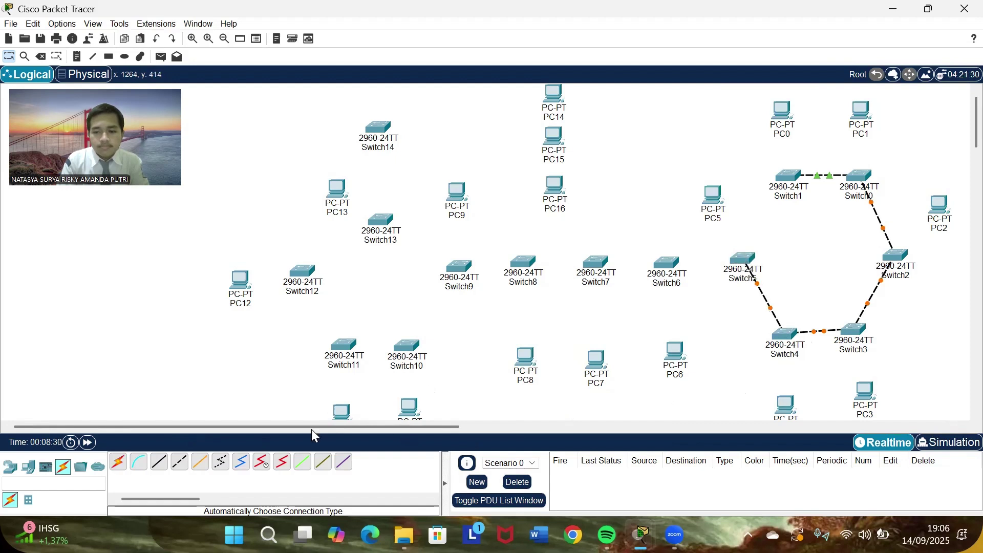
pyautogui.click(117, 467)
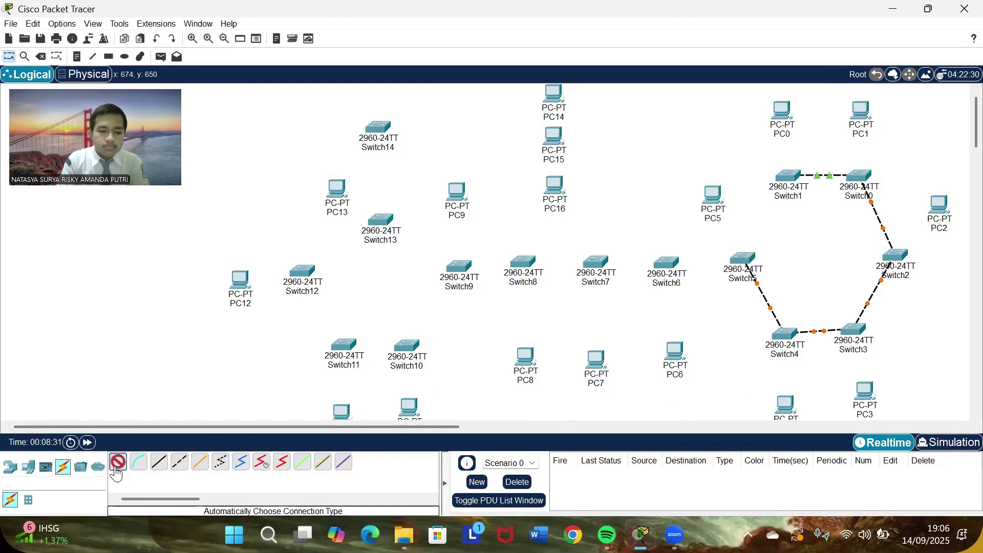
pyautogui.click(789, 183)
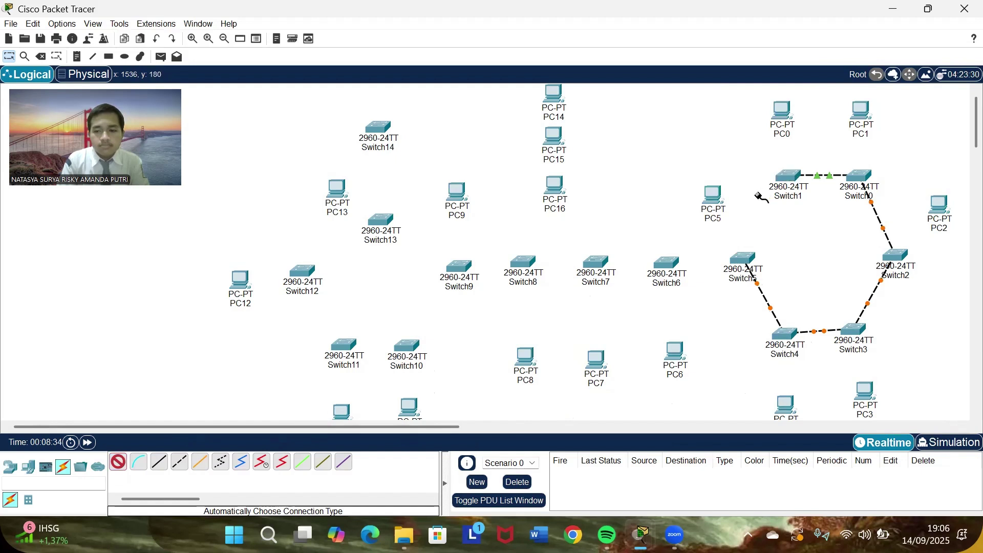
pyautogui.click(740, 255)
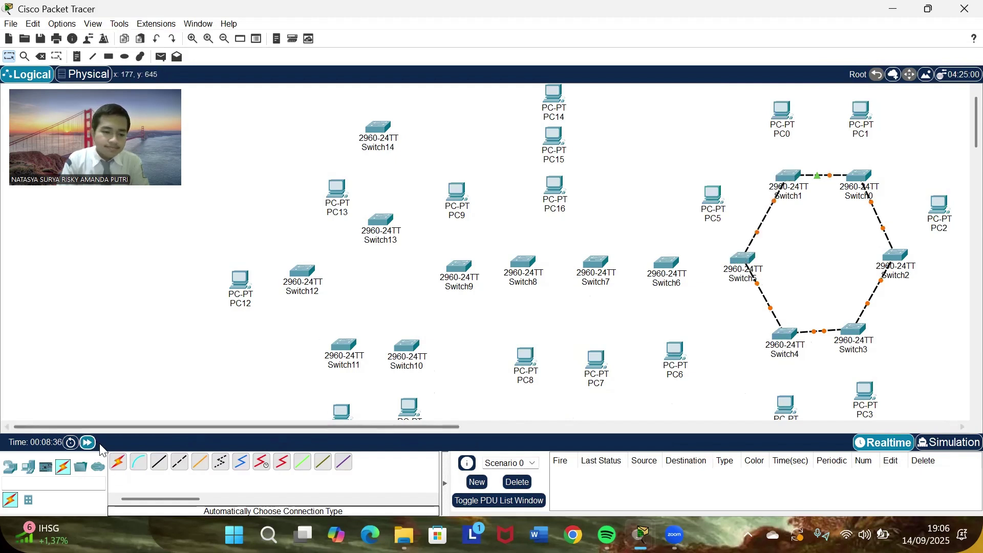
# - Start linking the connecting row by cabling Switch5 to Switch6 and Switch6 to Switch7 with automatic connections
pyautogui.click(119, 463)
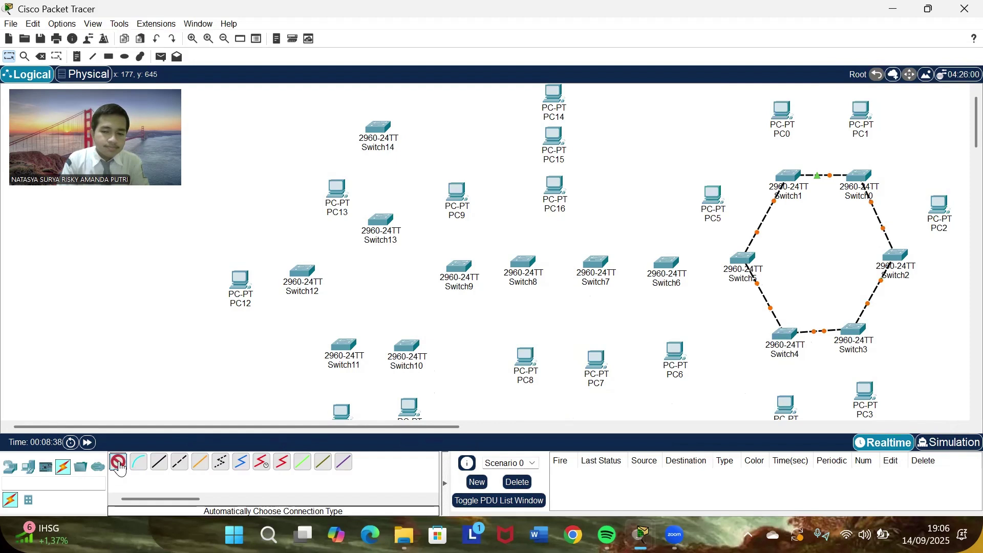
pyautogui.click(747, 261)
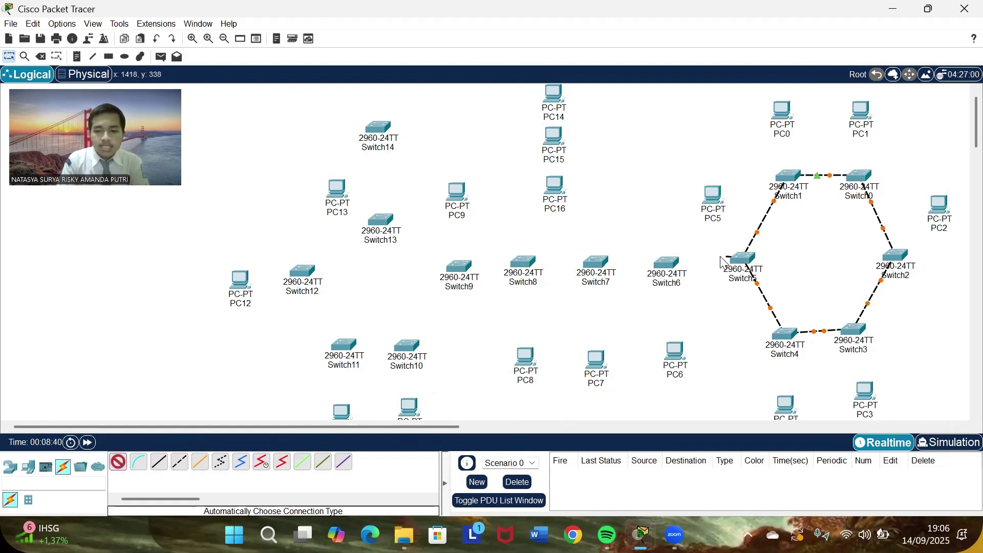
pyautogui.click(674, 266)
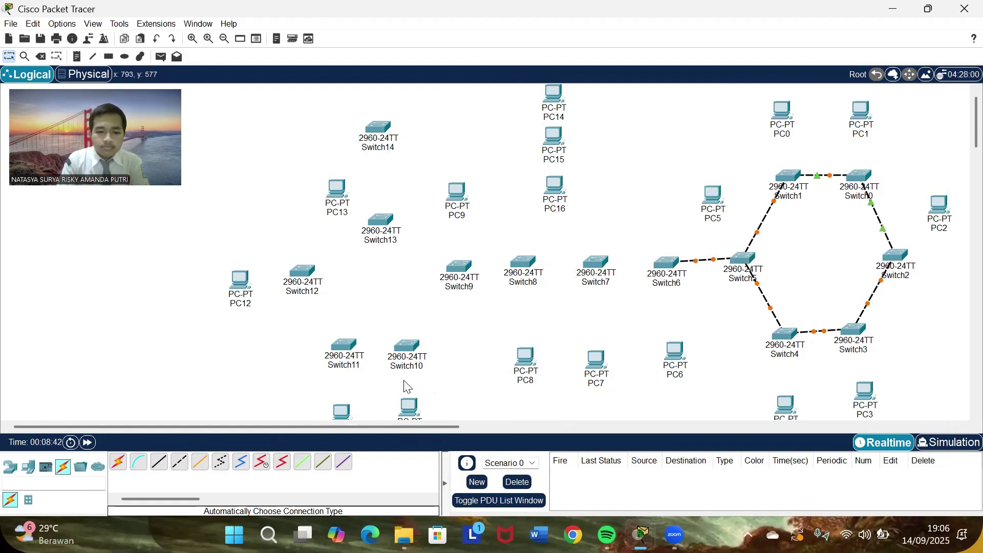
pyautogui.click(119, 463)
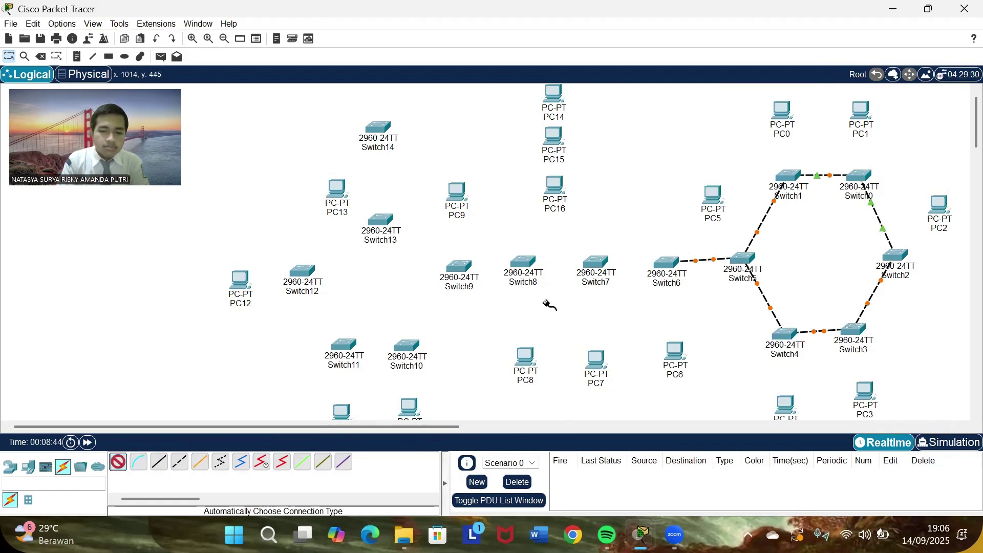
pyautogui.click(658, 265)
pyautogui.click(595, 261)
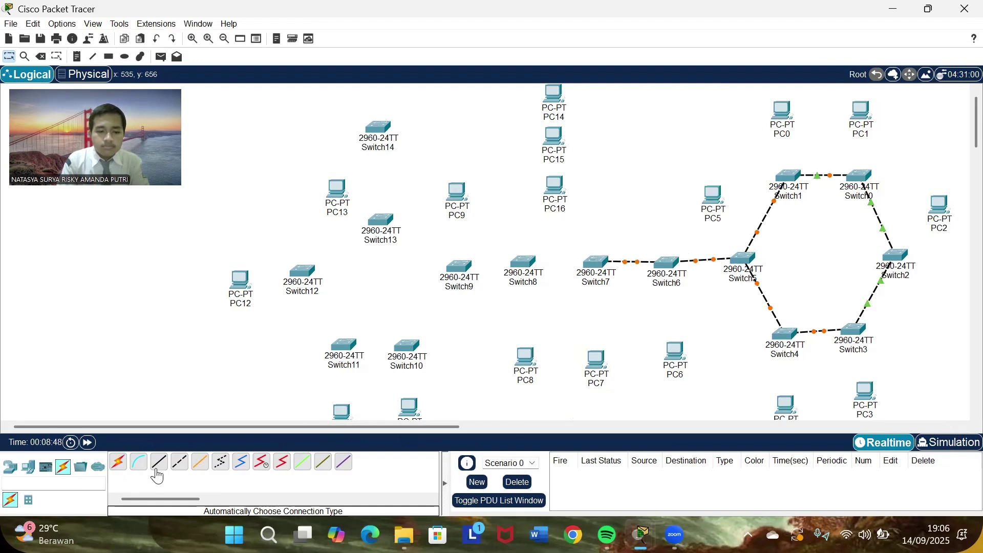
# - Extend the row to the left-hand ring by cabling Switch7 to Switch8 and Switch8 to Switch9 with automatic connections
pyautogui.click(121, 464)
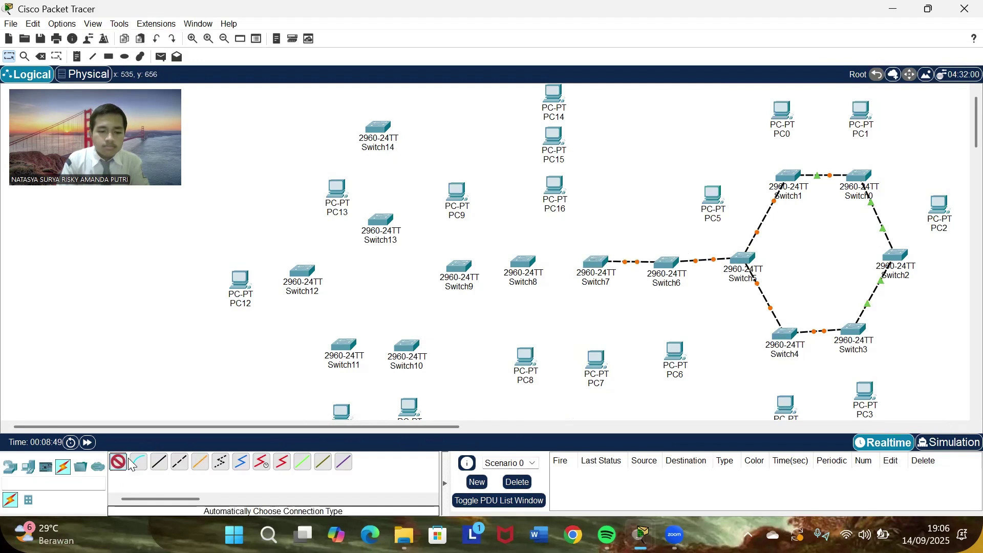
pyautogui.click(596, 262)
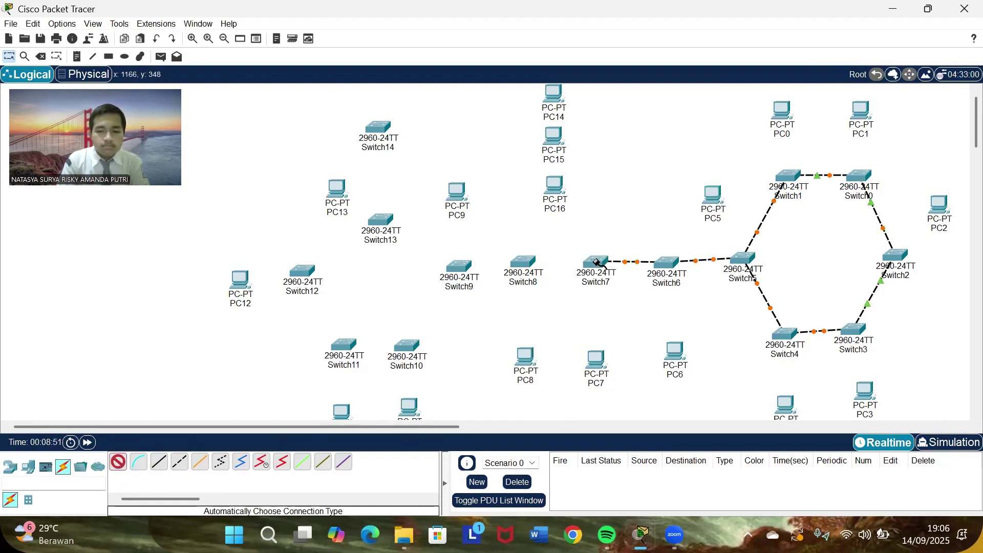
pyautogui.click(533, 264)
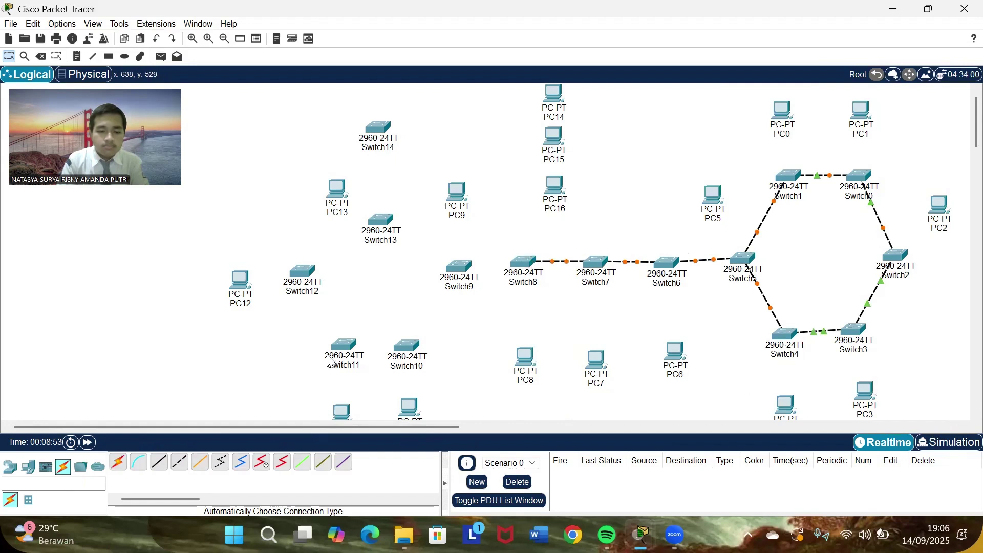
pyautogui.click(118, 462)
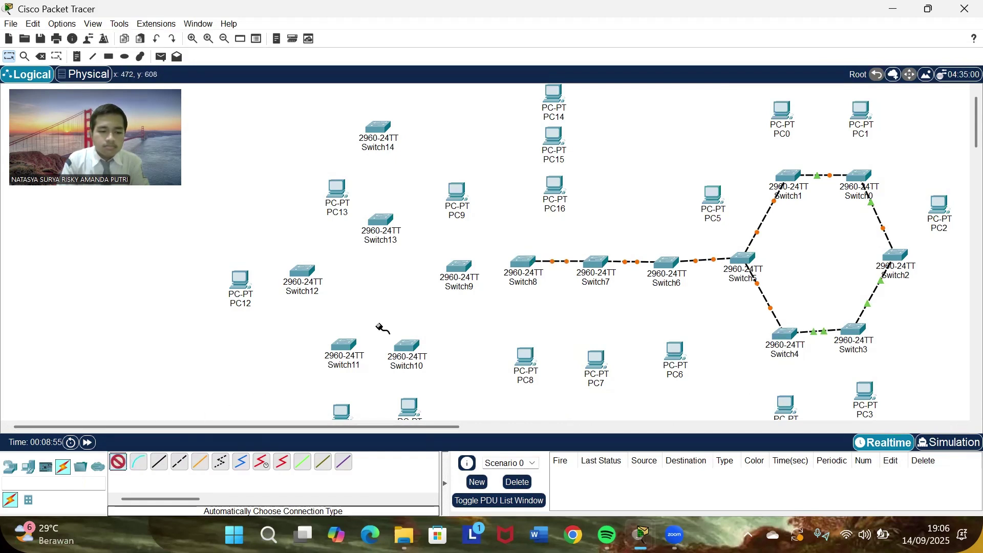
pyautogui.click(523, 262)
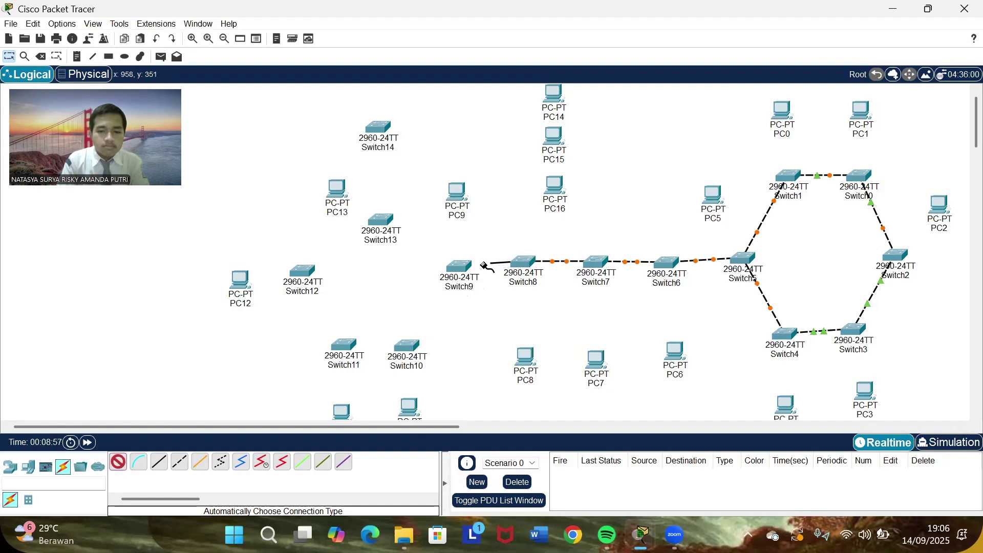
pyautogui.click(462, 266)
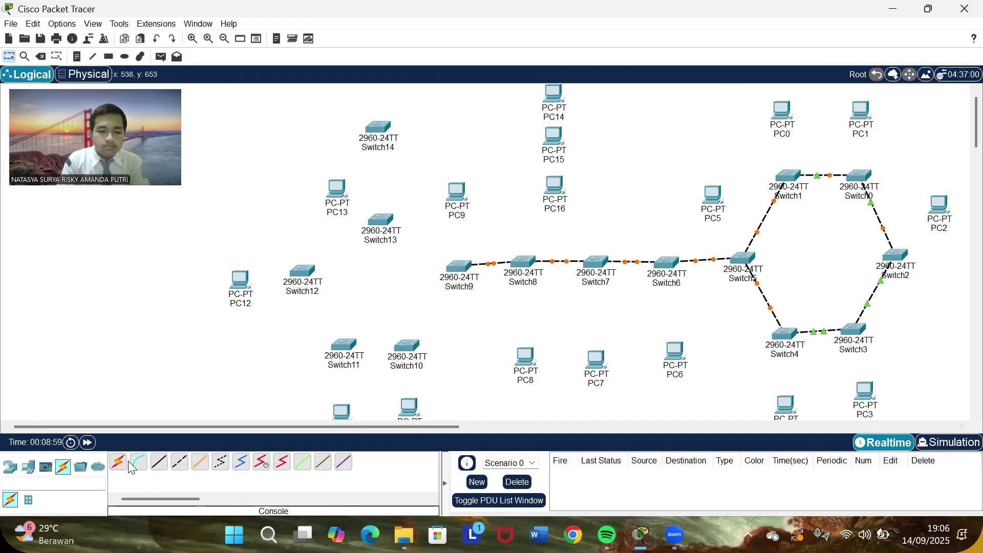
# - Branch into the left-hand ring by connecting Switch9 to both Switch13 and Switch10 with automatic connections
pyautogui.click(120, 464)
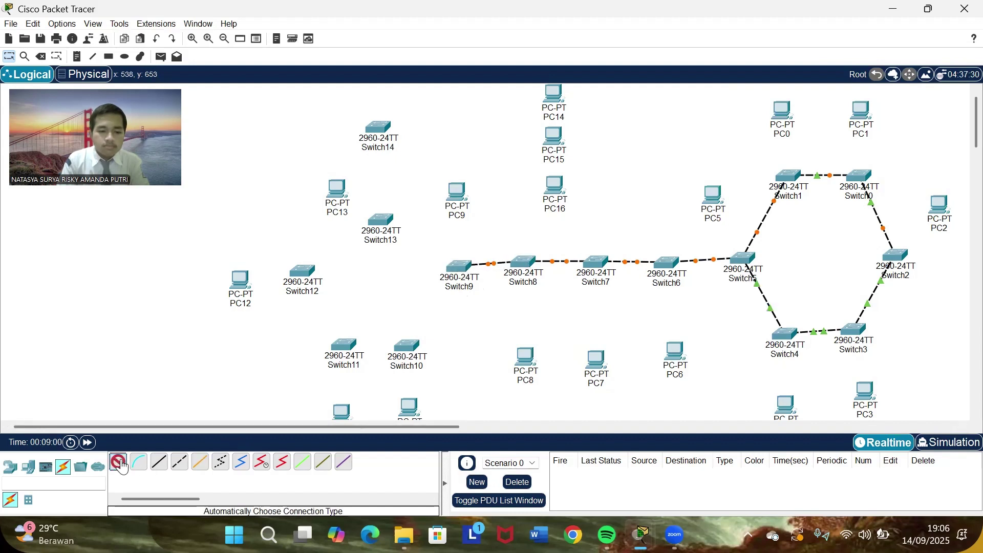
pyautogui.click(452, 266)
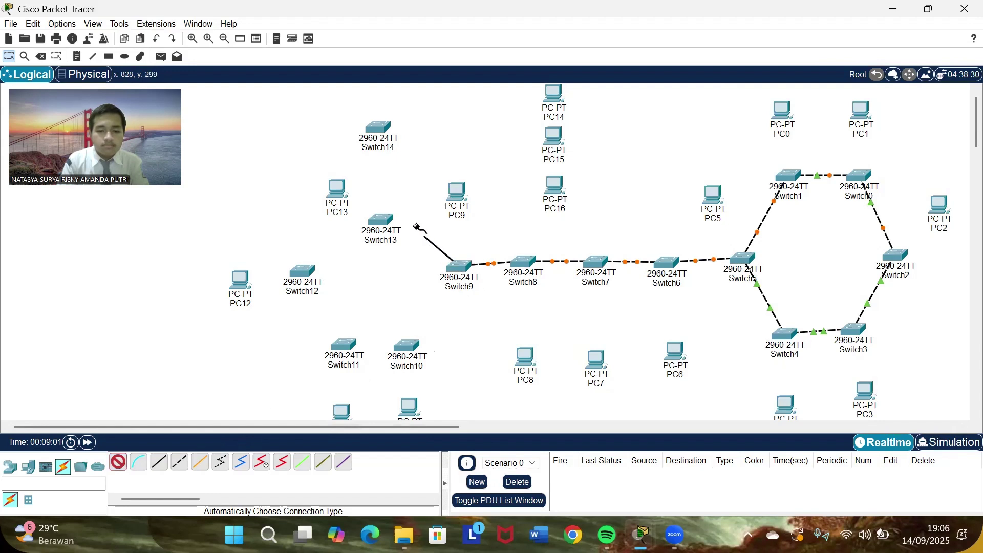
pyautogui.click(382, 220)
pyautogui.click(118, 462)
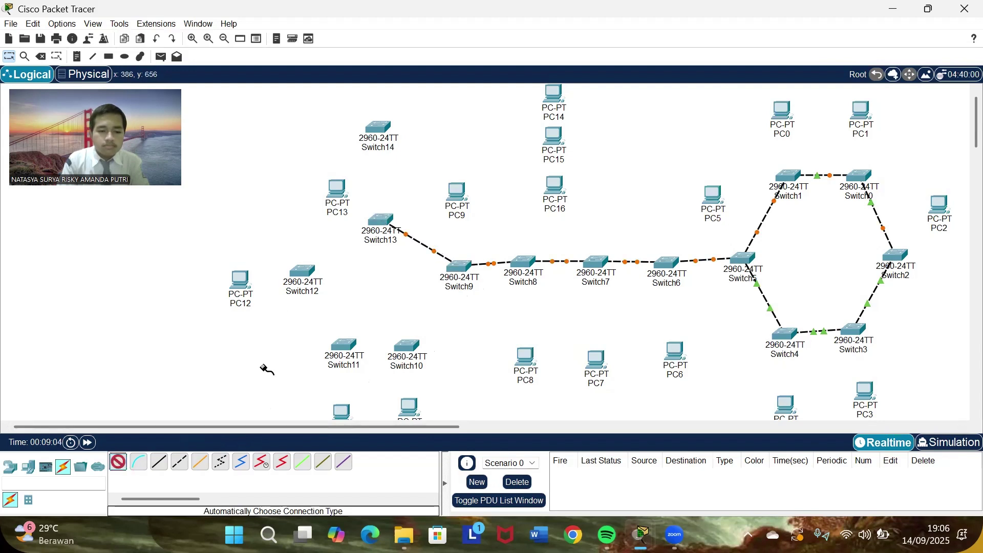
pyautogui.click(455, 272)
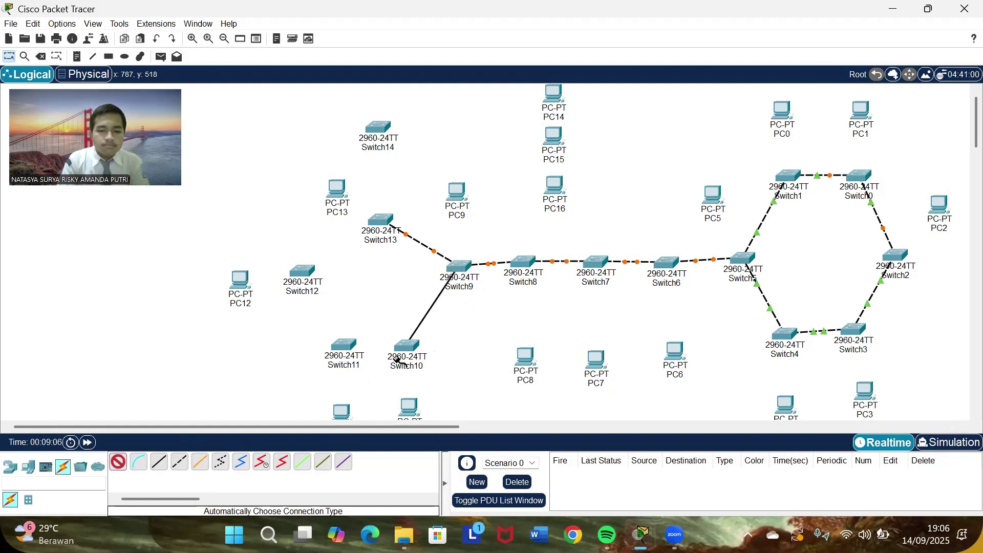
pyautogui.click(407, 346)
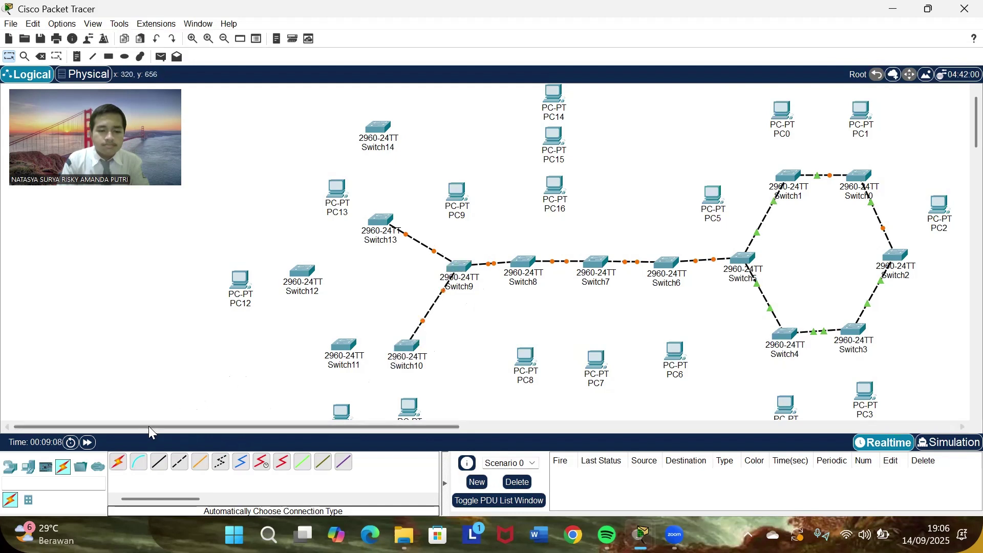
# - Close the left-hand ring with automatic connections from Switch11 to Switch10, Switch11 to Switch12, and Switch12 to Switch13
pyautogui.click(120, 464)
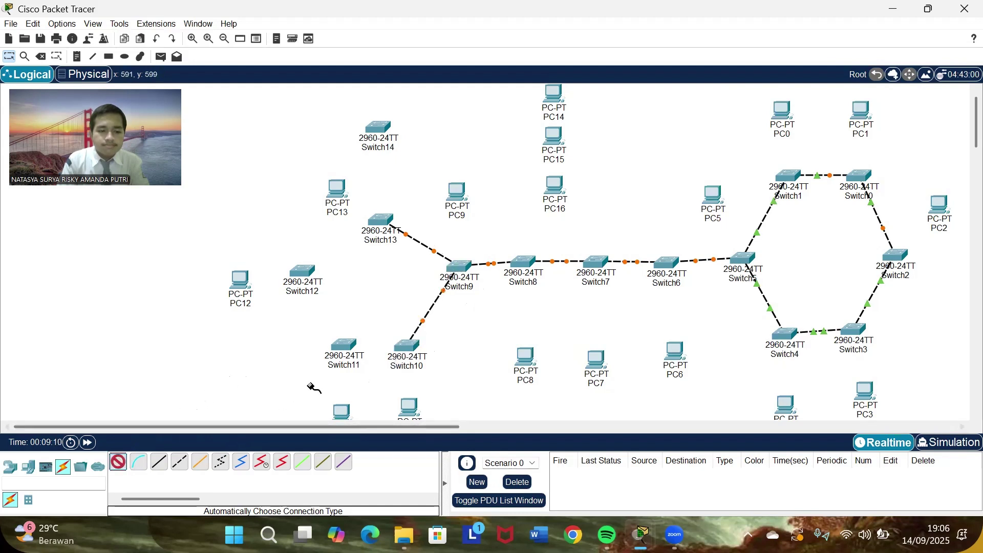
pyautogui.click(357, 346)
pyautogui.click(404, 344)
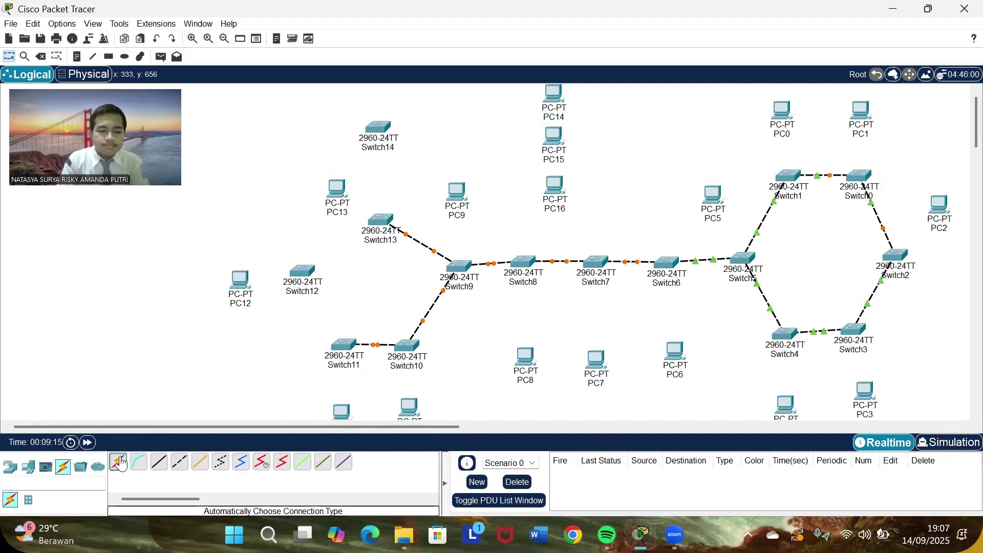
pyautogui.click(339, 350)
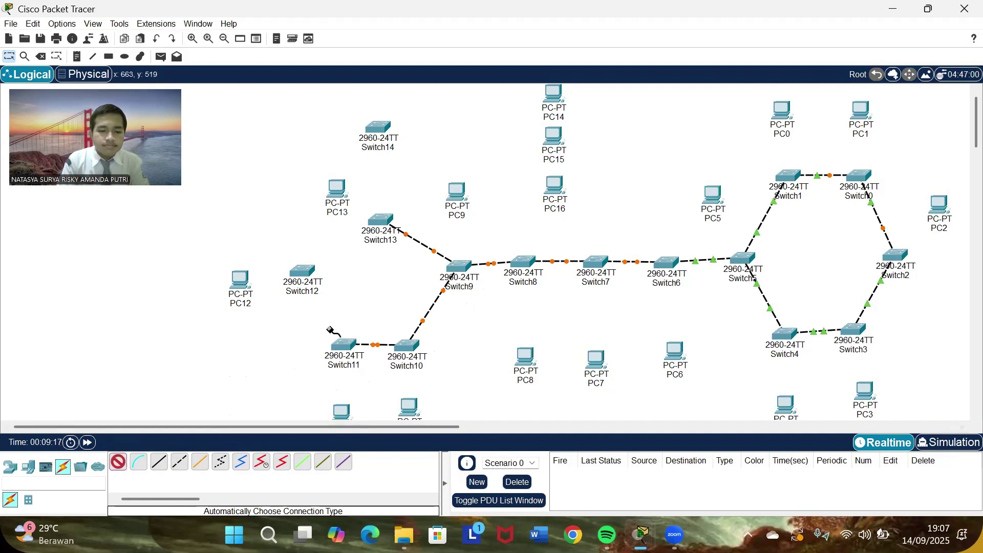
pyautogui.click(302, 272)
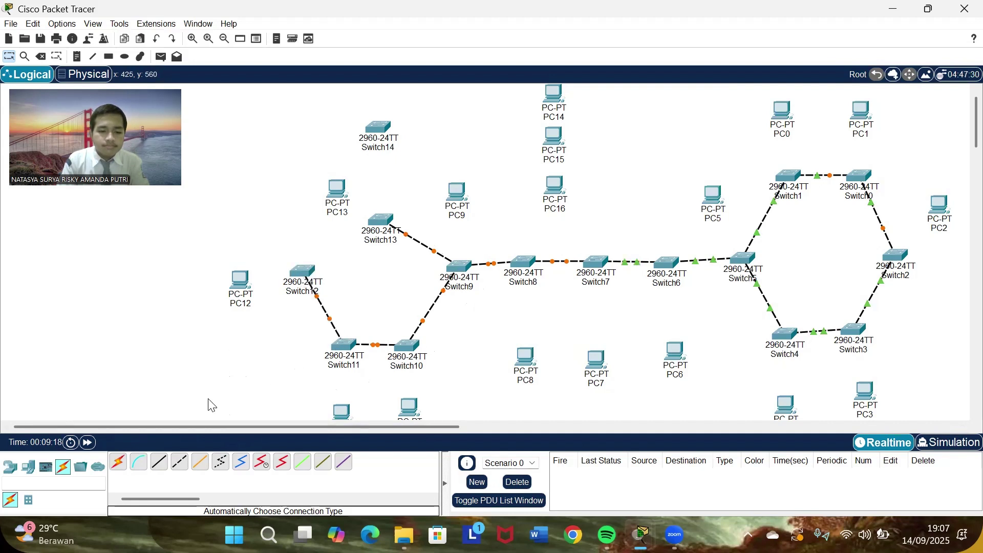
pyautogui.click(118, 464)
pyautogui.click(294, 268)
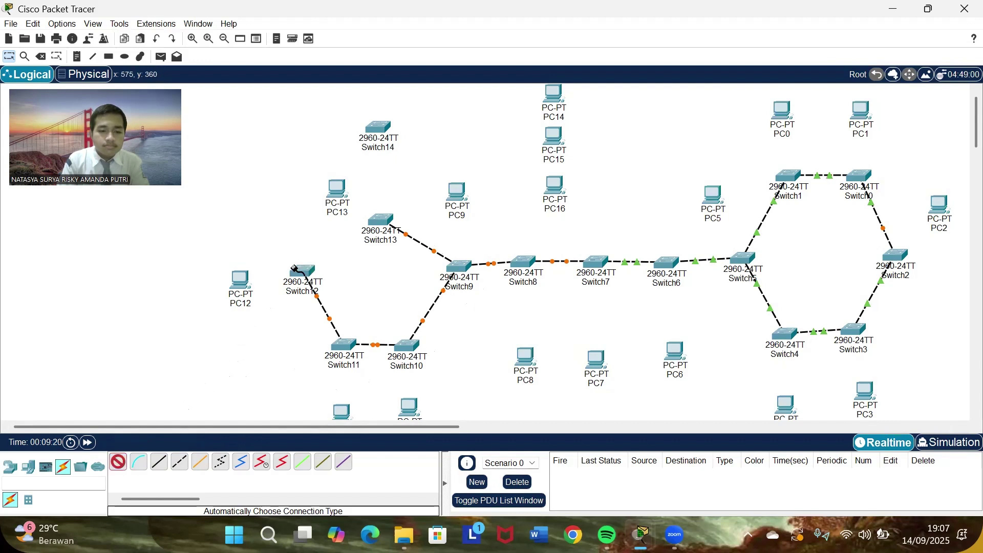
pyautogui.click(377, 223)
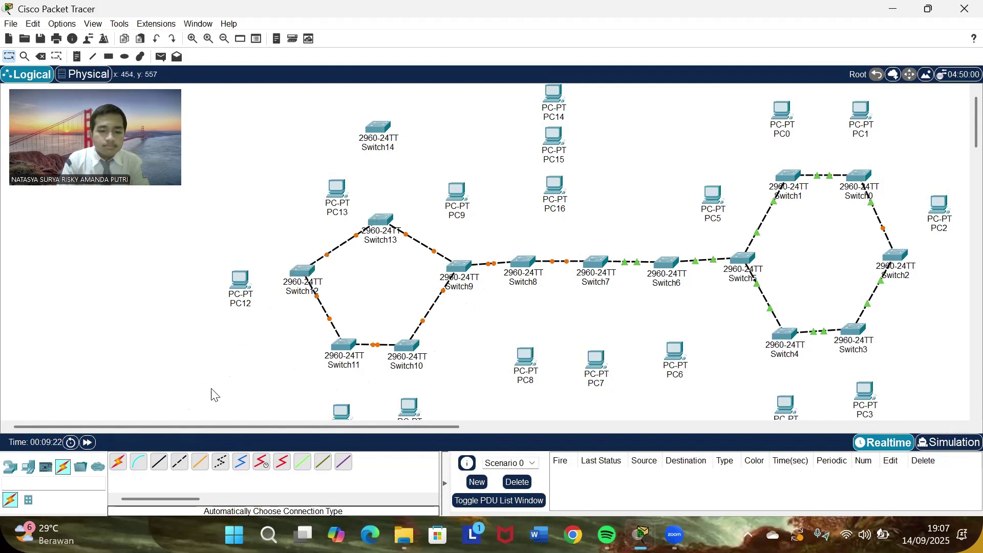
# - Add diagonal links inside the left-hand ring by connecting Switch13 to both Switch11 and Switch10 with automatic connections
pyautogui.click(114, 460)
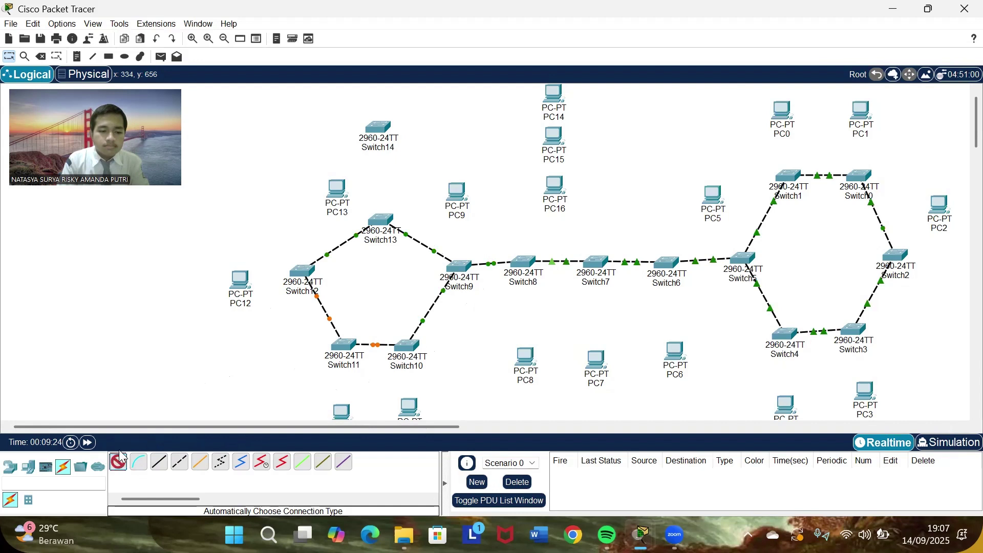
pyautogui.click(379, 230)
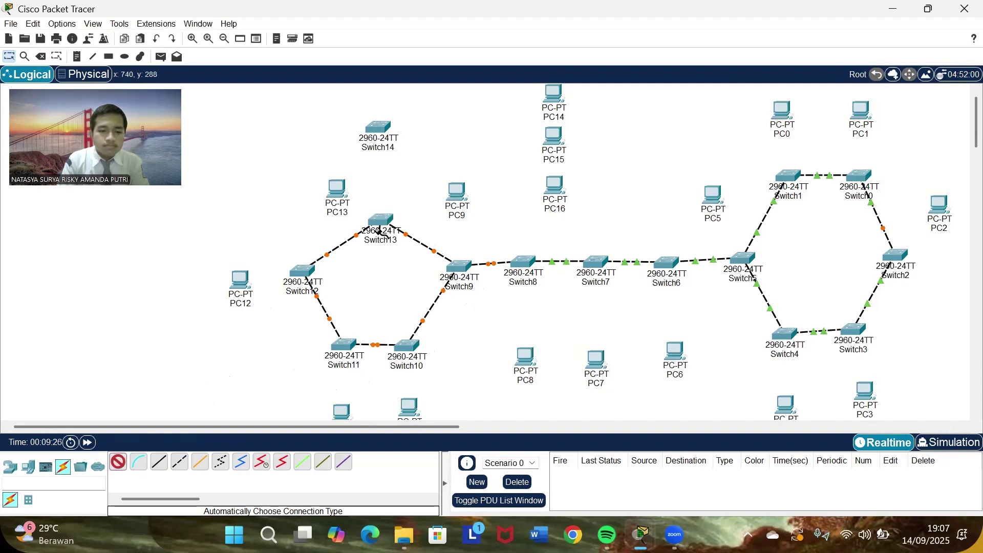
pyautogui.click(350, 344)
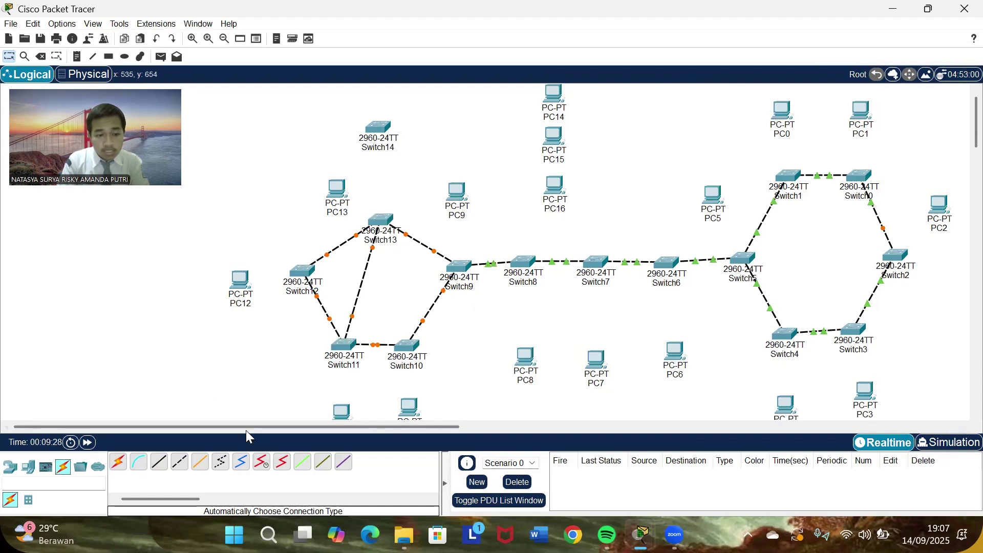
pyautogui.click(117, 466)
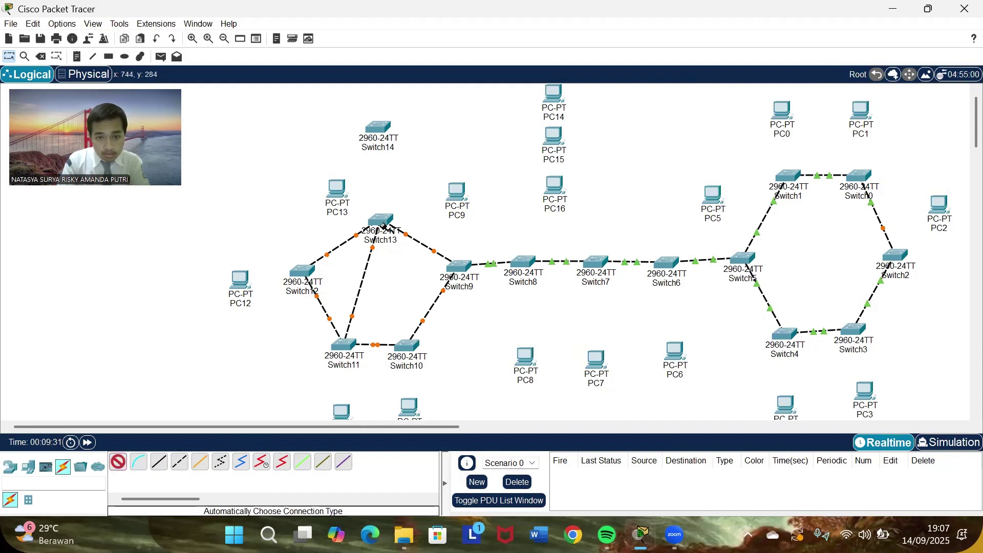
pyautogui.click(379, 231)
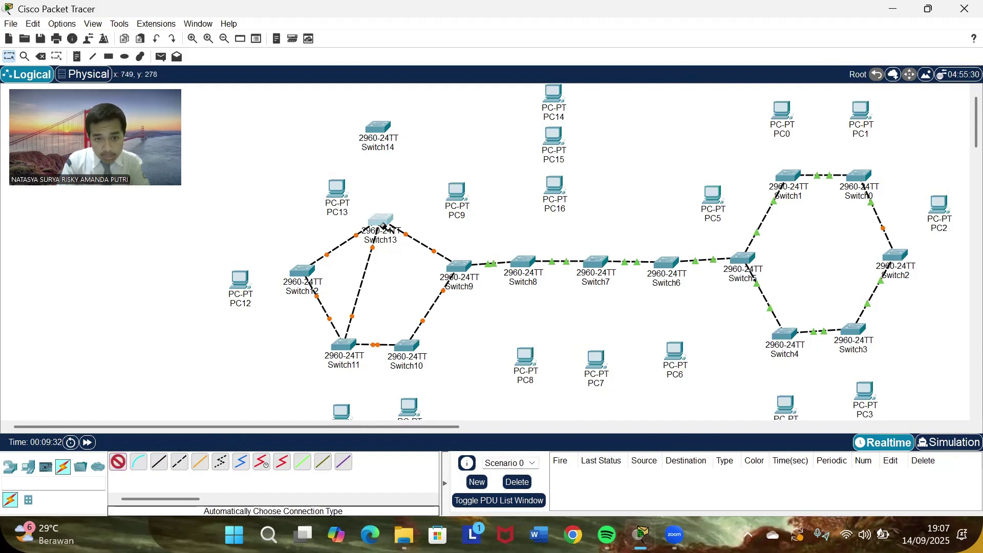
pyautogui.click(405, 339)
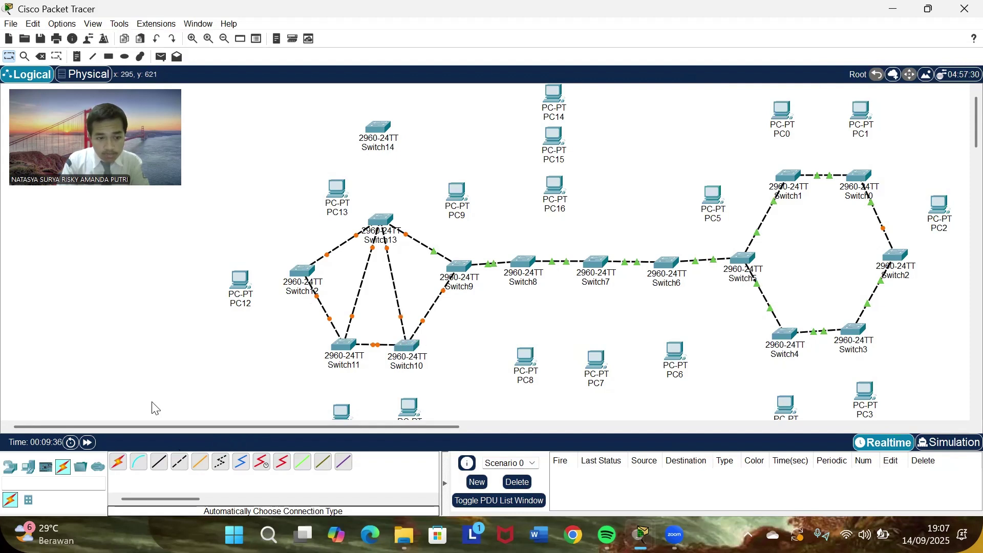
# - Complete the left-hand mesh with automatic connections from Switch11 to Switch9, Switch12 to Switch10, and Switch12 to Switch9
pyautogui.click(118, 461)
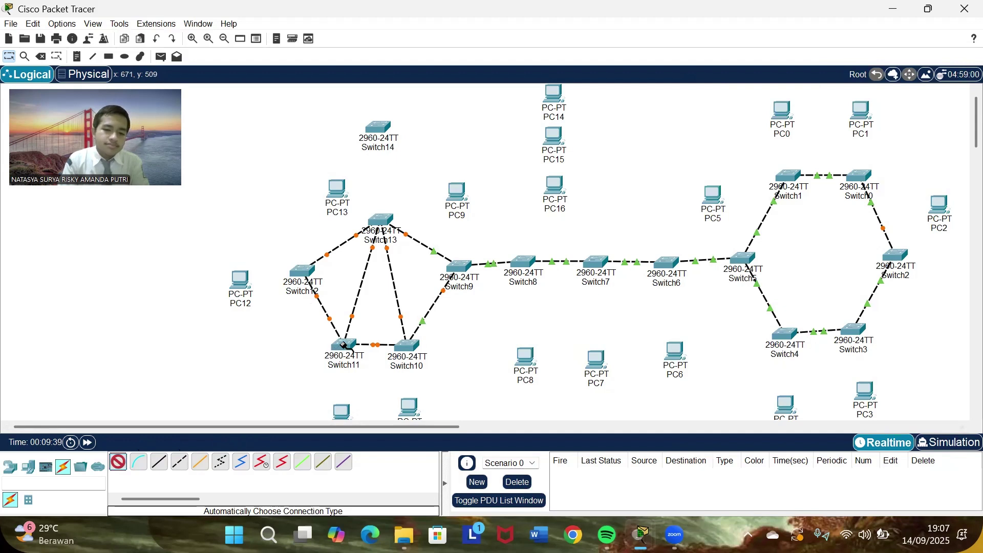
pyautogui.click(344, 344)
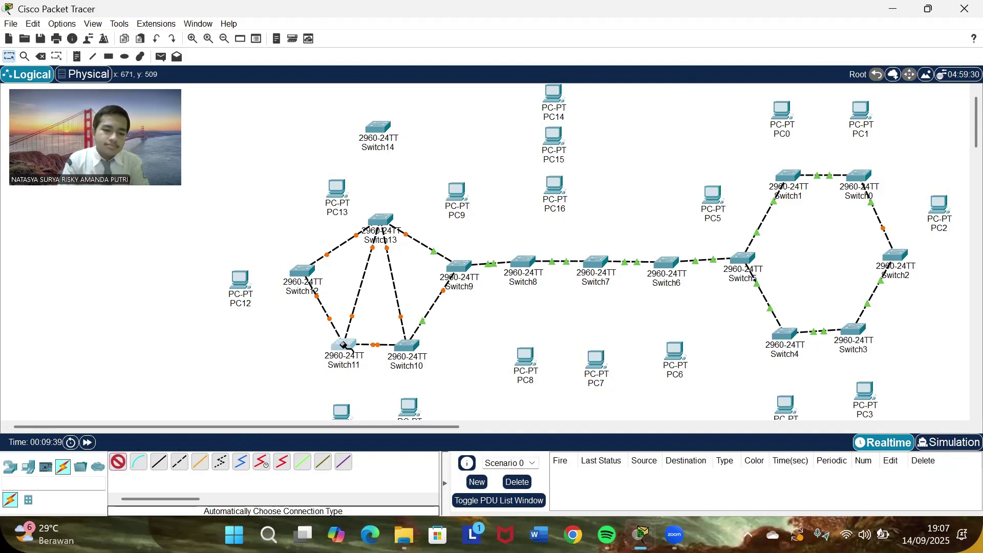
pyautogui.click(452, 266)
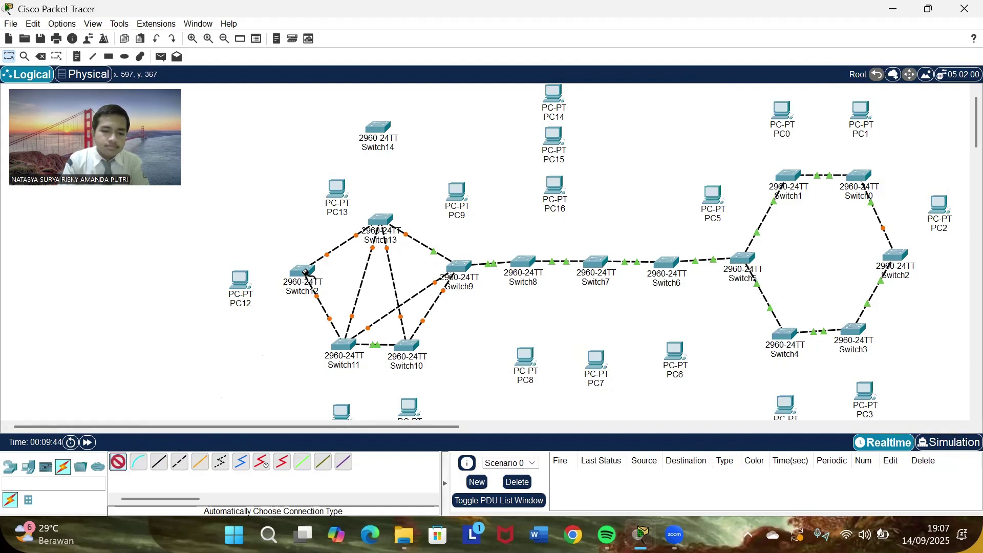
pyautogui.click(407, 345)
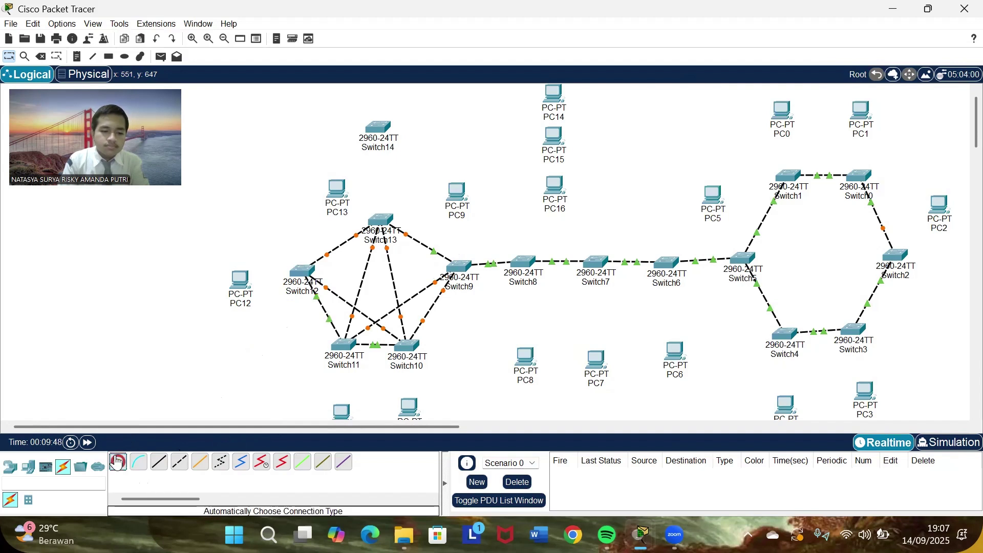
pyautogui.click(301, 272)
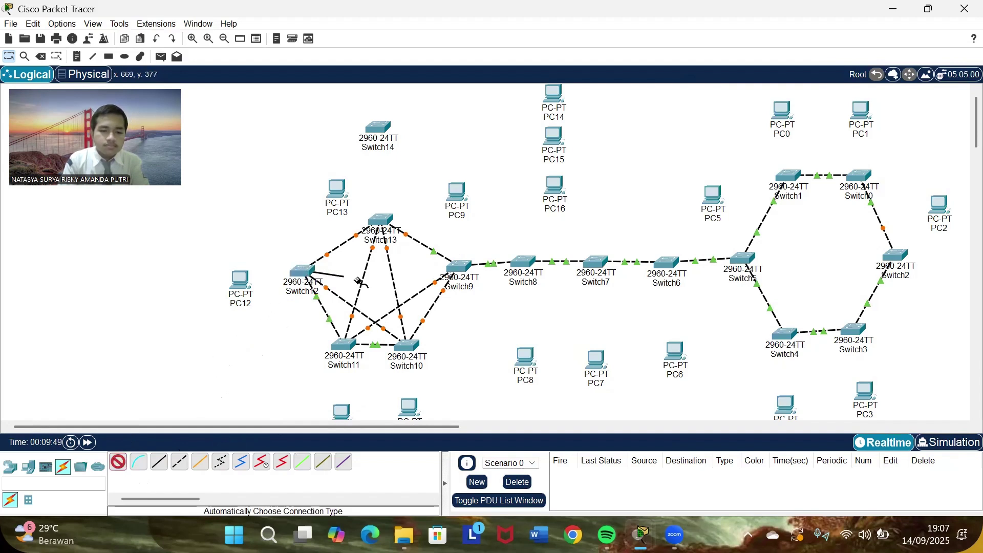
pyautogui.click(455, 268)
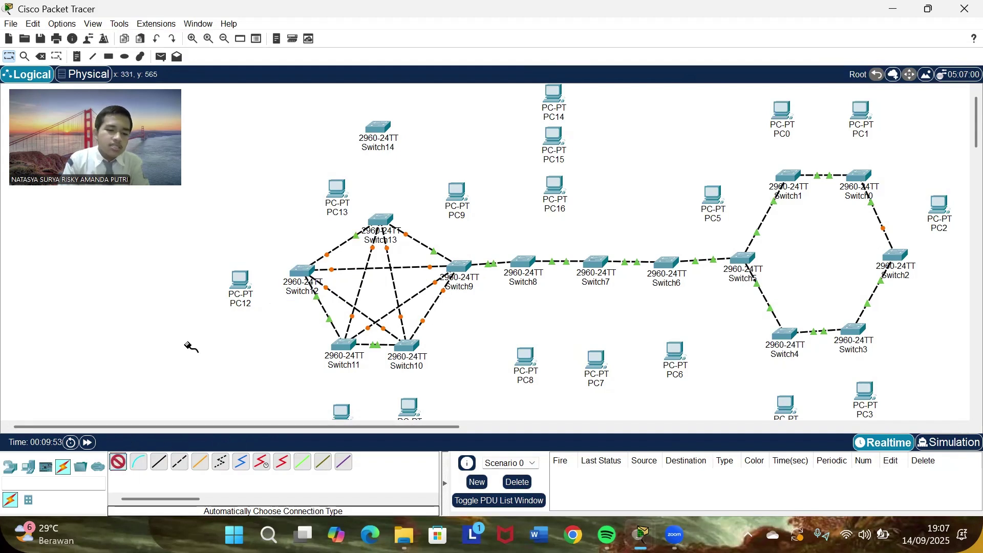
# - Attach Switch14 above the left-hand mesh by cabling it to Switch13 with an automatic connection
pyautogui.click(380, 219)
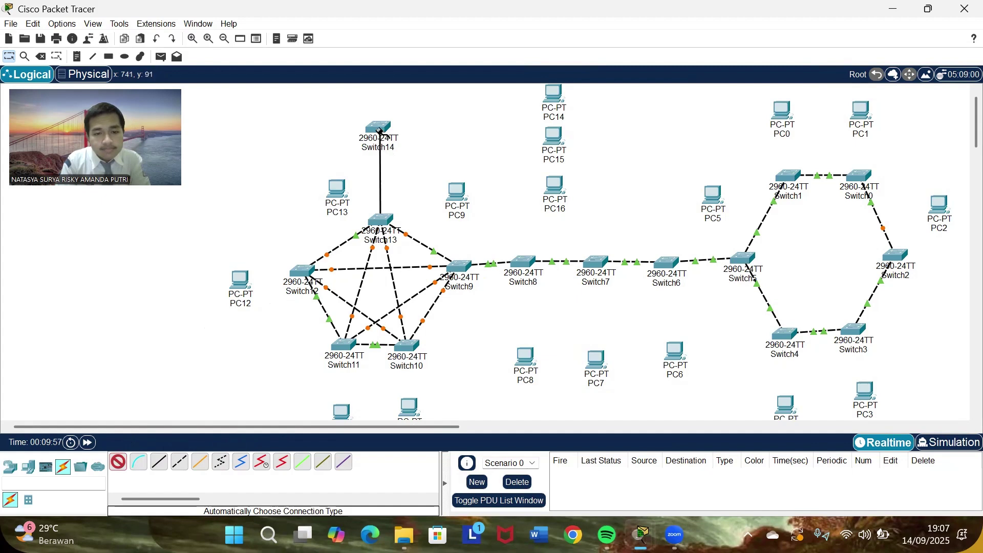
pyautogui.click(379, 129)
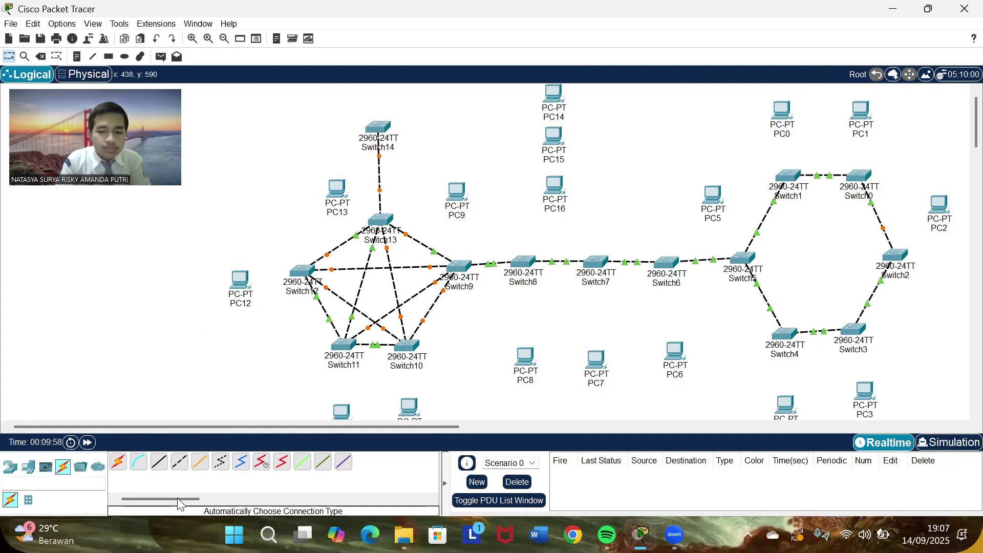
pyautogui.moveTo(46, 535)
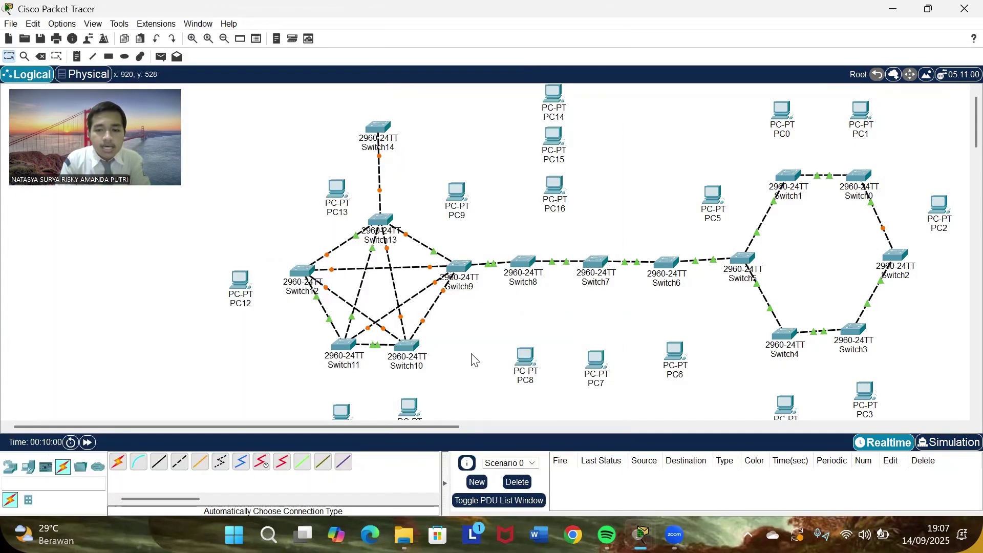
# - Connect the PCs above the right-hand ring with automatic connections: Switch1 to PC0 and Switch0 to PC1
pyautogui.click(113, 462)
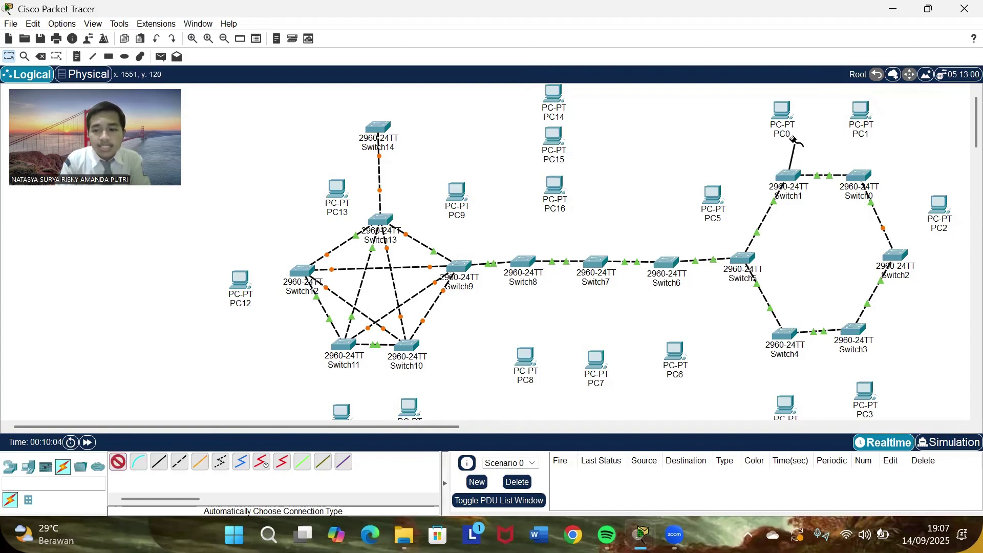
pyautogui.click(781, 109)
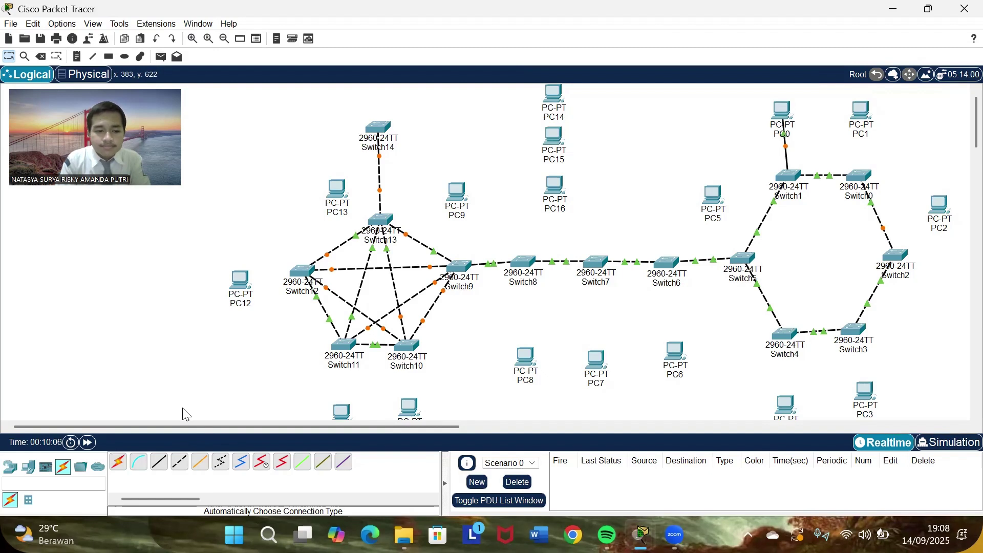
pyautogui.click(117, 461)
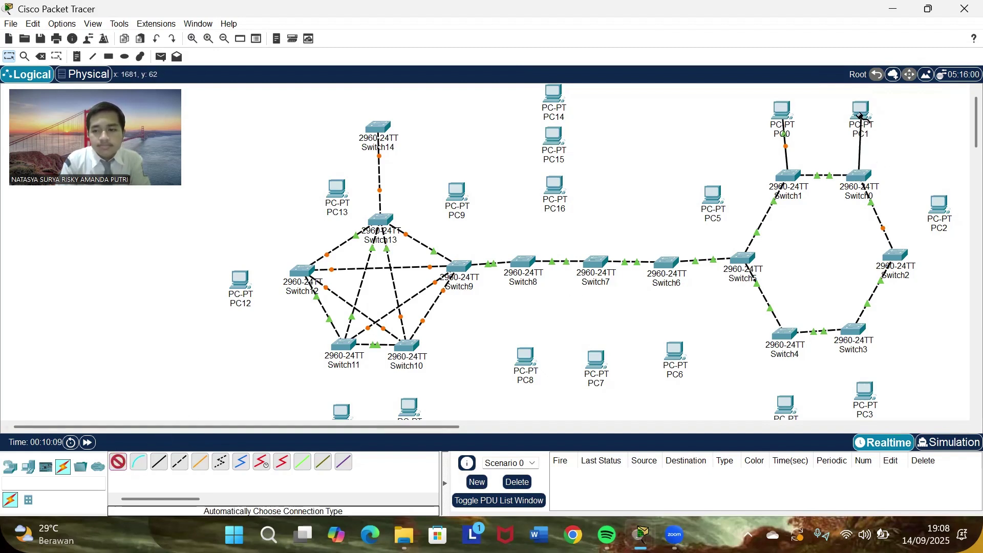
pyautogui.click(861, 113)
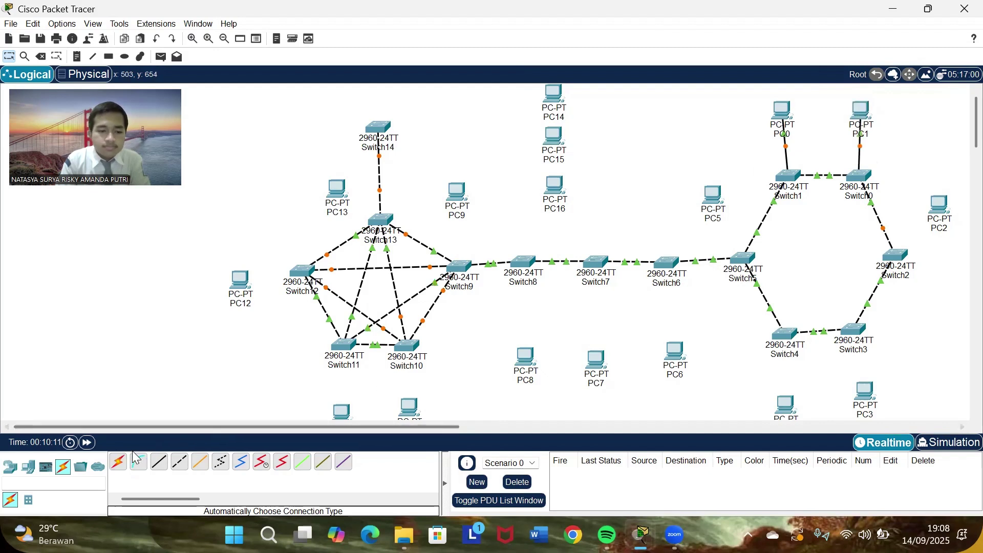
# - Cable Switch2 to PC2 and Switch3 to PC3 with automatic connections
pyautogui.click(118, 462)
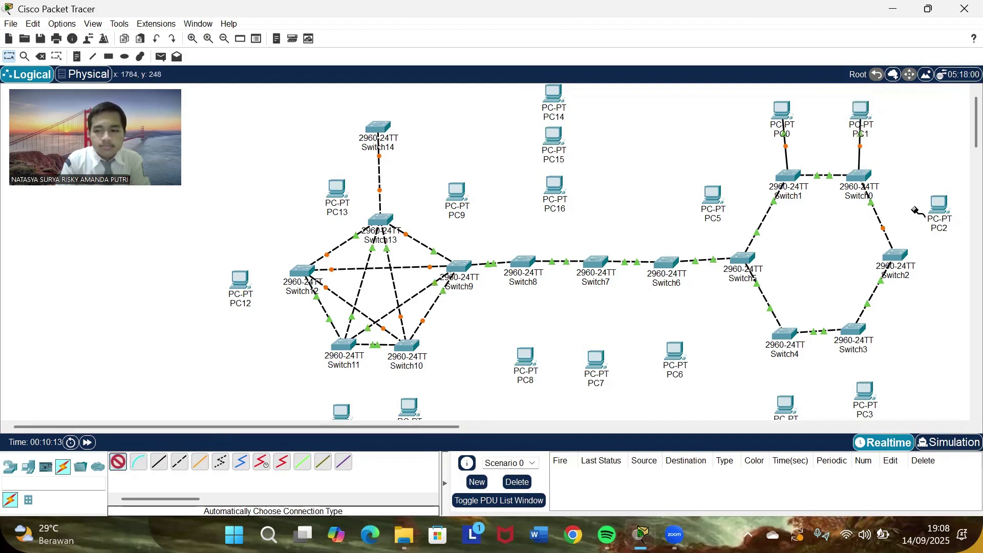
pyautogui.click(899, 254)
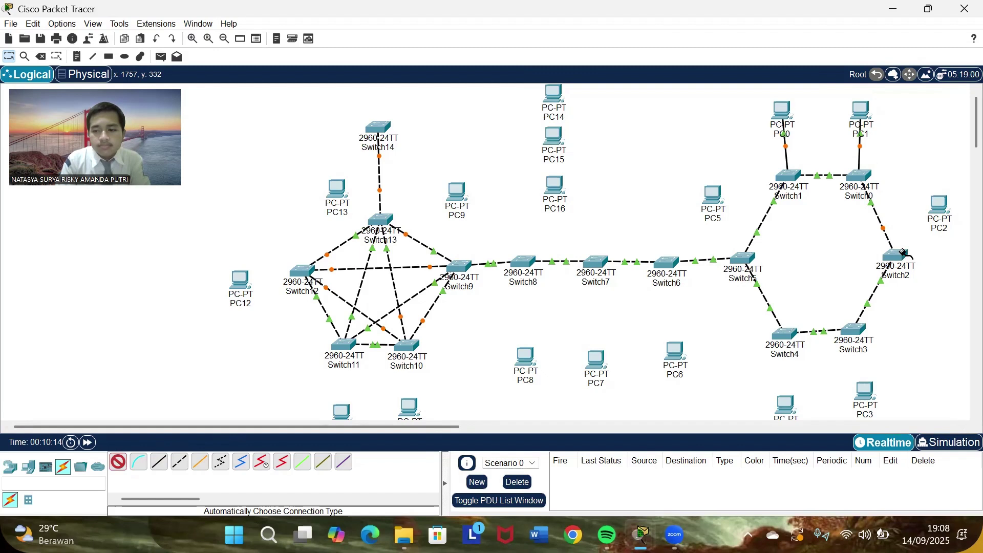
pyautogui.click(946, 216)
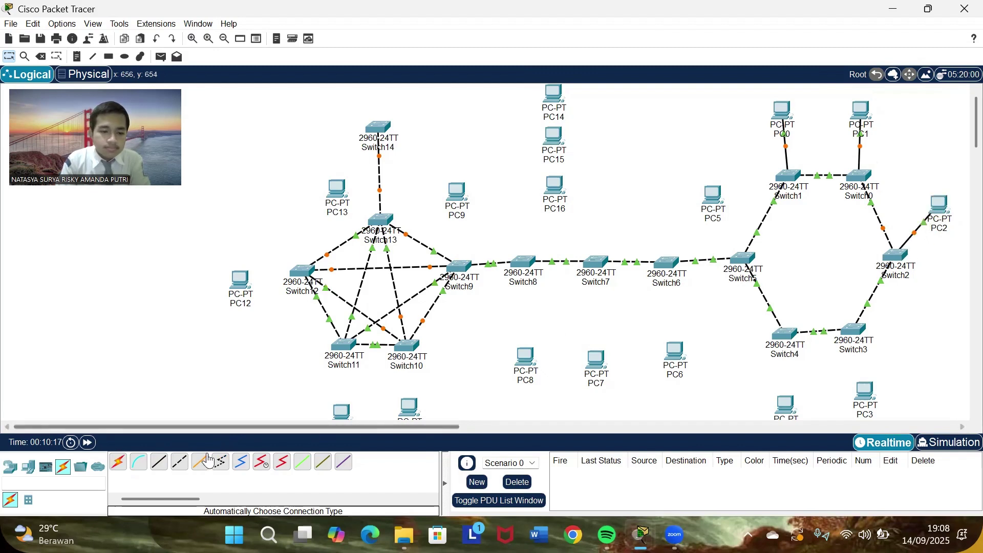
pyautogui.click(120, 467)
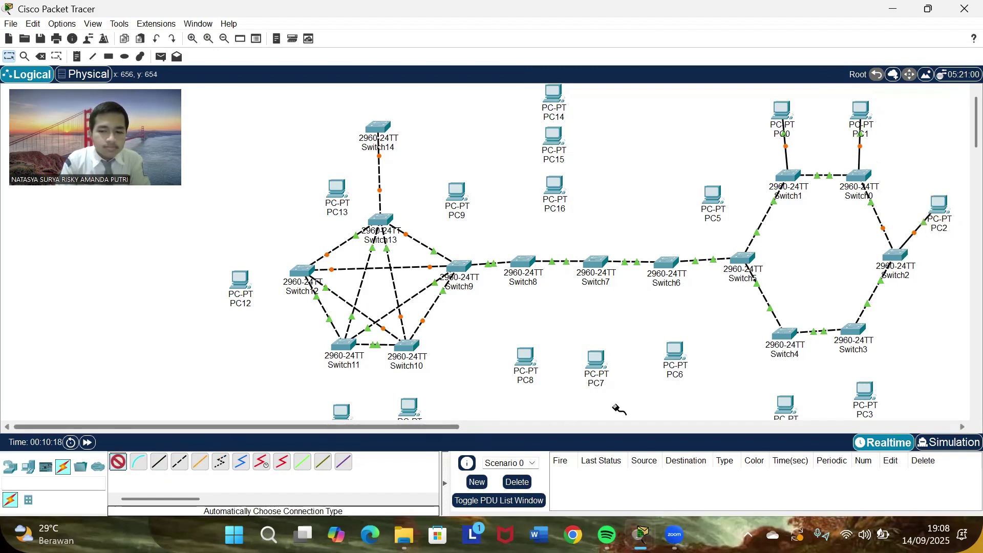
pyautogui.click(854, 337)
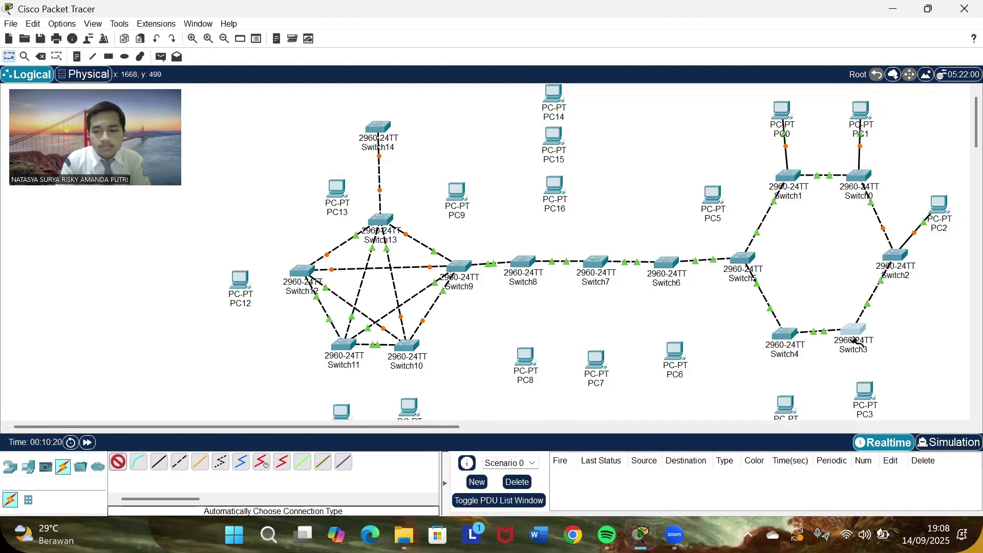
pyautogui.click(865, 391)
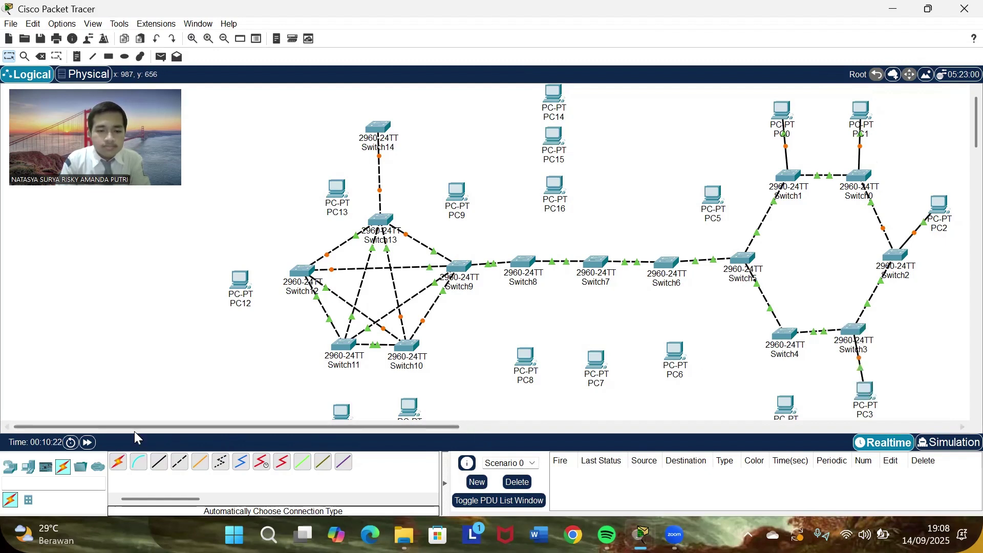
# - Cable Switch4 to the PC directly below it and Switch5 to PC5 with automatic connections
pyautogui.click(120, 466)
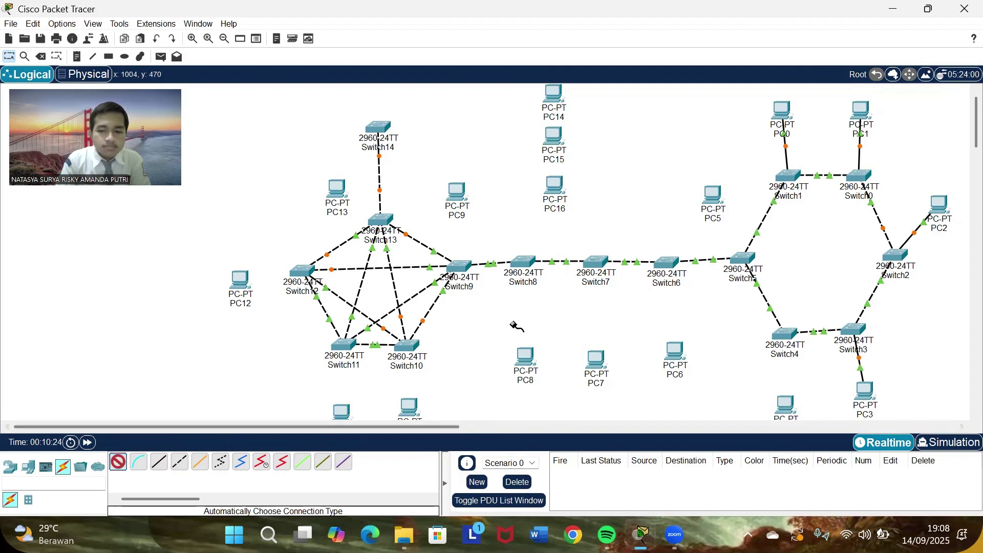
pyautogui.click(778, 344)
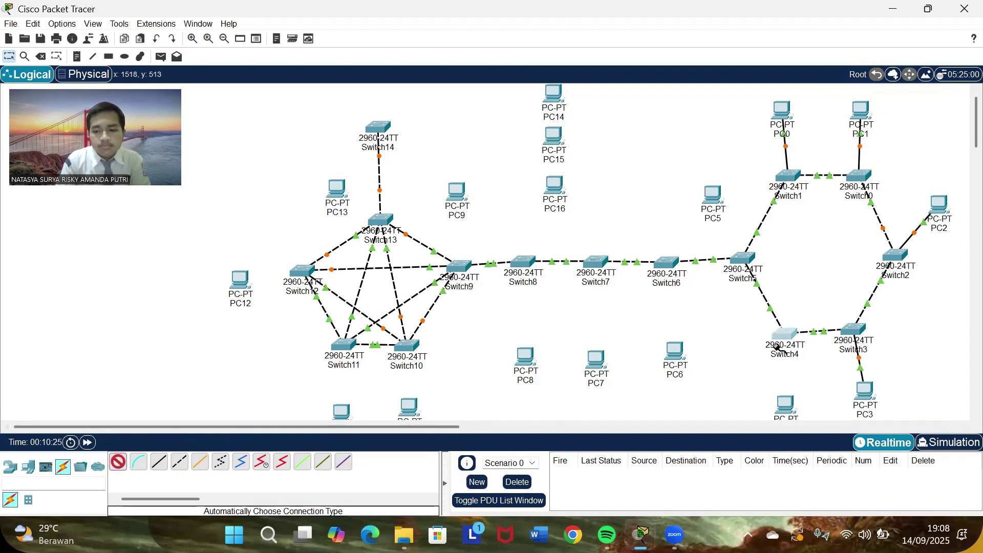
pyautogui.click(784, 409)
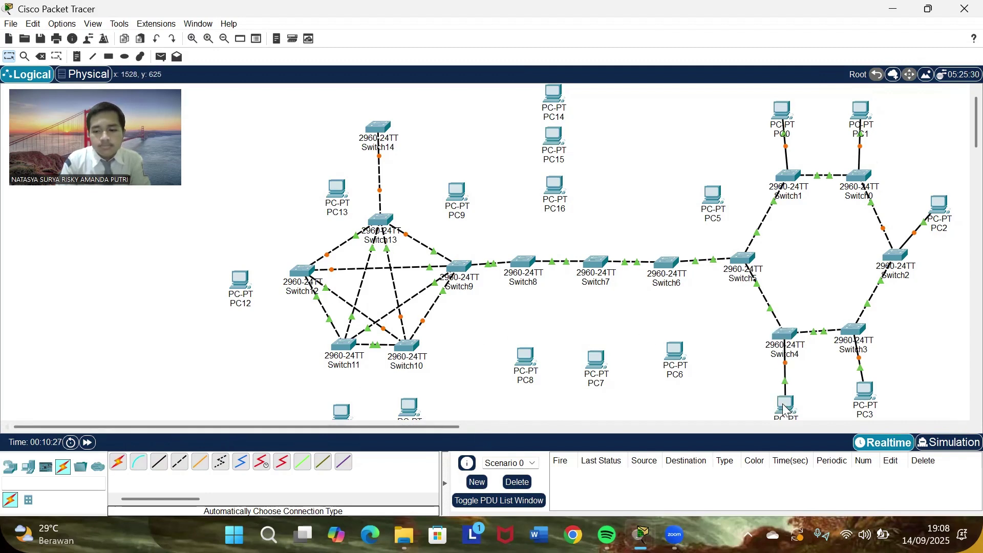
pyautogui.click(119, 465)
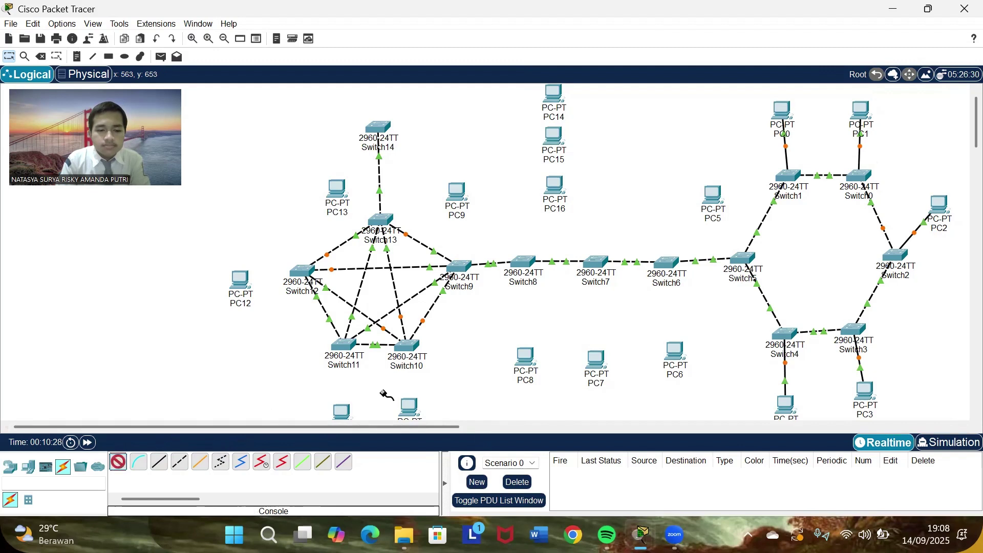
pyautogui.click(739, 255)
pyautogui.click(713, 198)
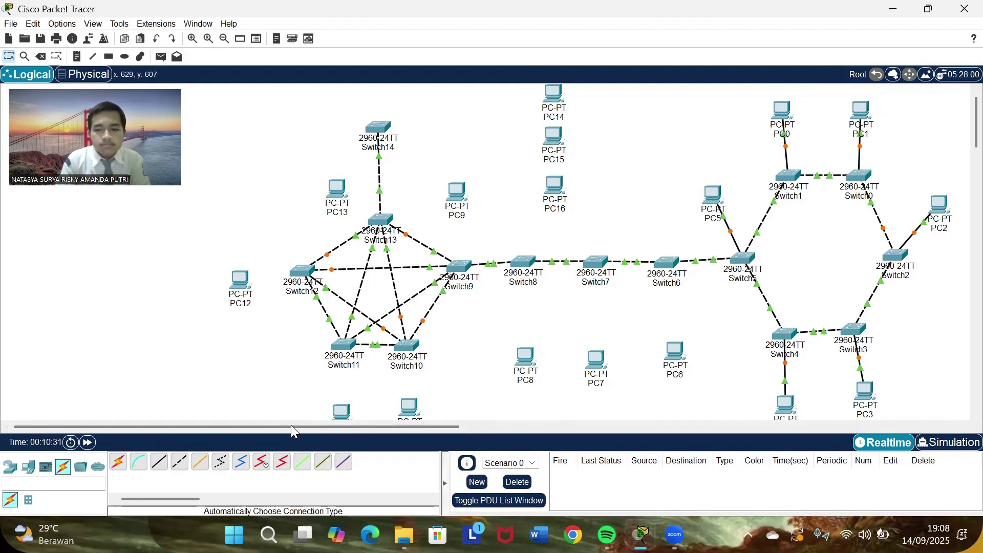
# - Connect the PCs below the connecting row with automatic connections: Switch6 to PC6, Switch7 to PC7, and Switch8 to PC8
pyautogui.click(118, 462)
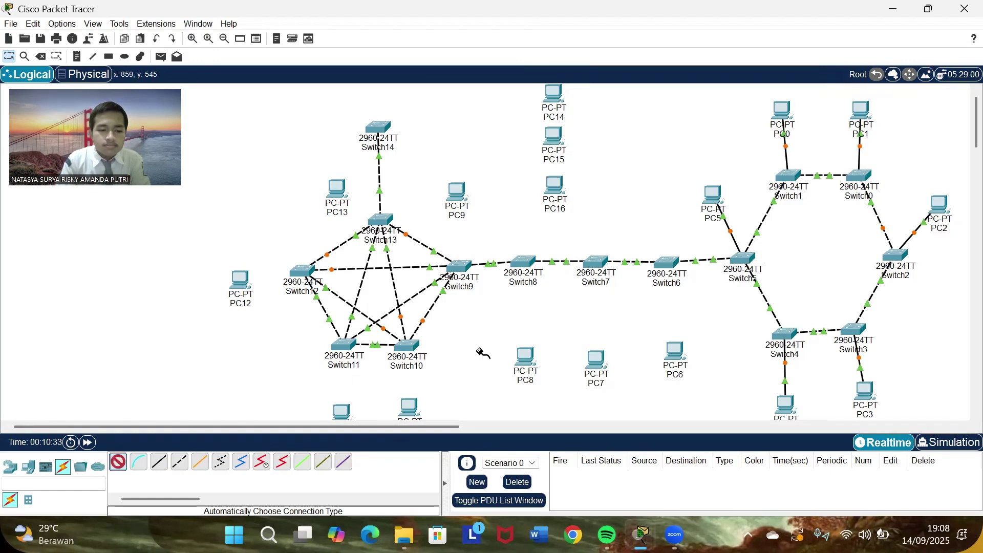
pyautogui.click(674, 262)
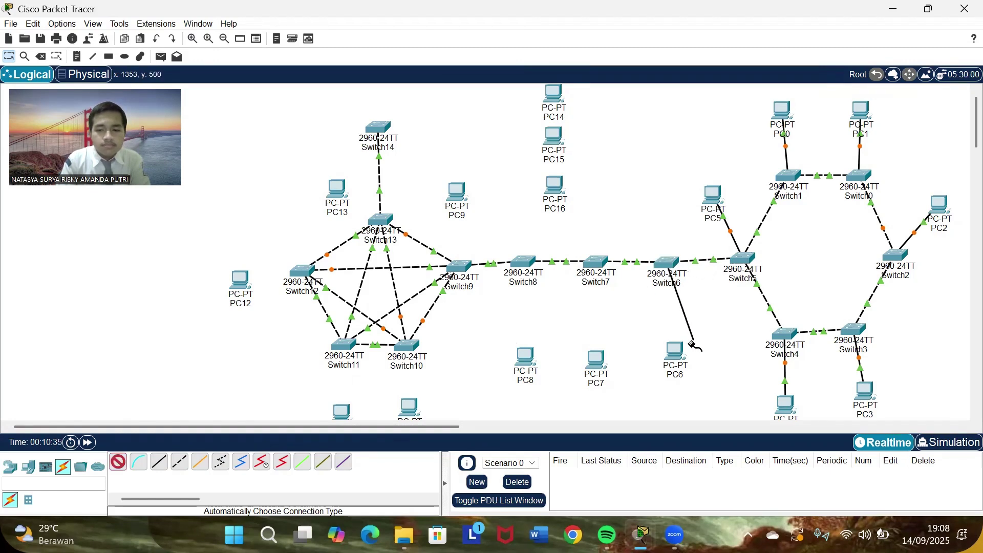
pyautogui.click(674, 351)
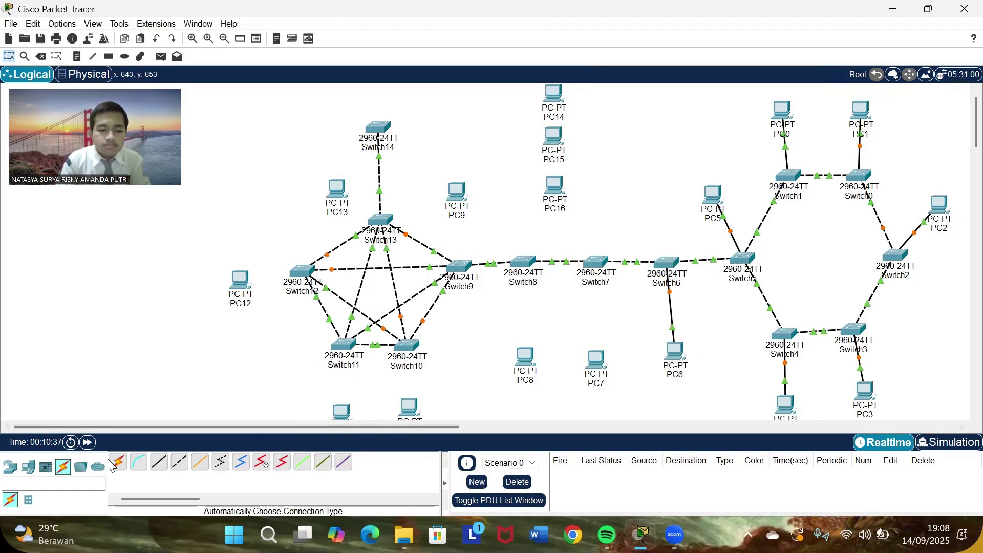
pyautogui.click(120, 464)
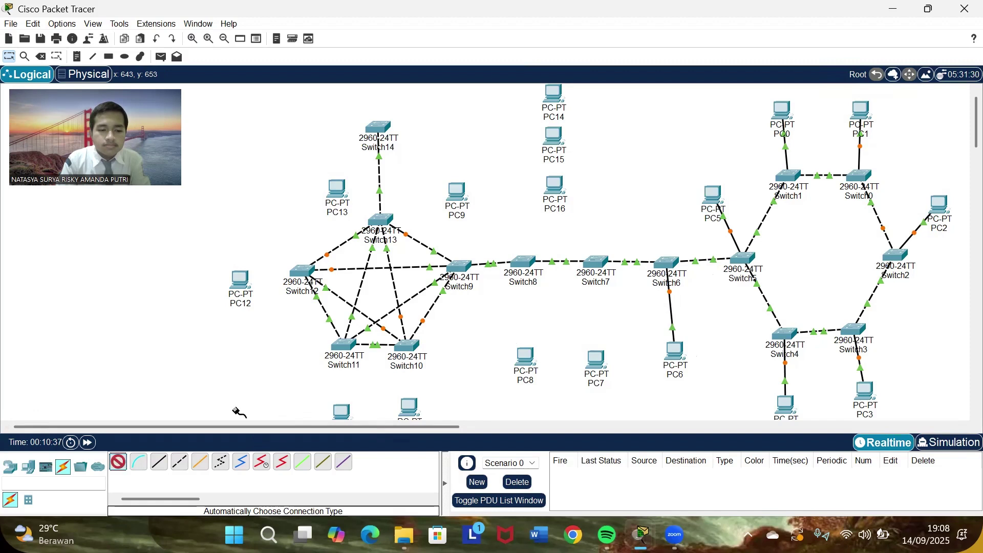
pyautogui.click(595, 262)
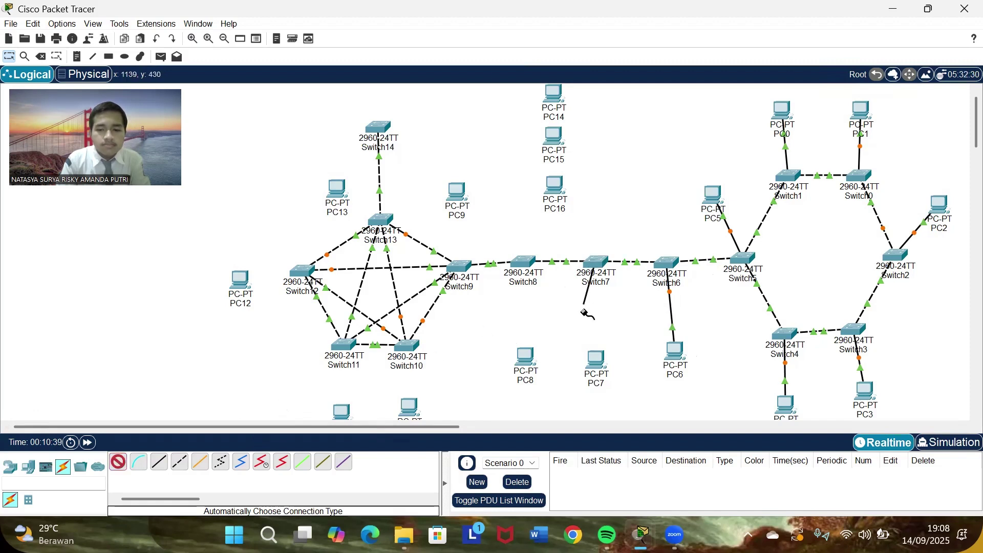
pyautogui.click(595, 357)
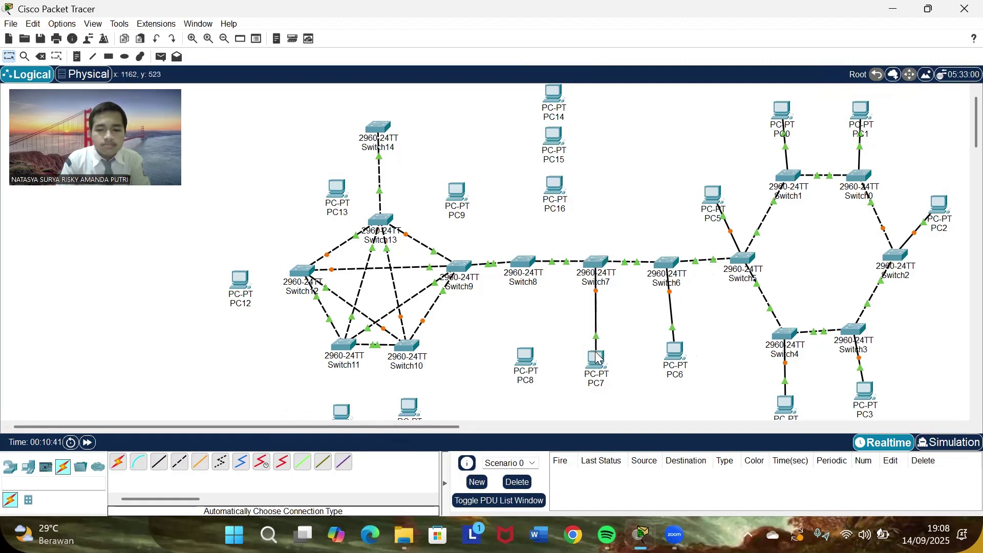
pyautogui.click(122, 462)
pyautogui.click(519, 262)
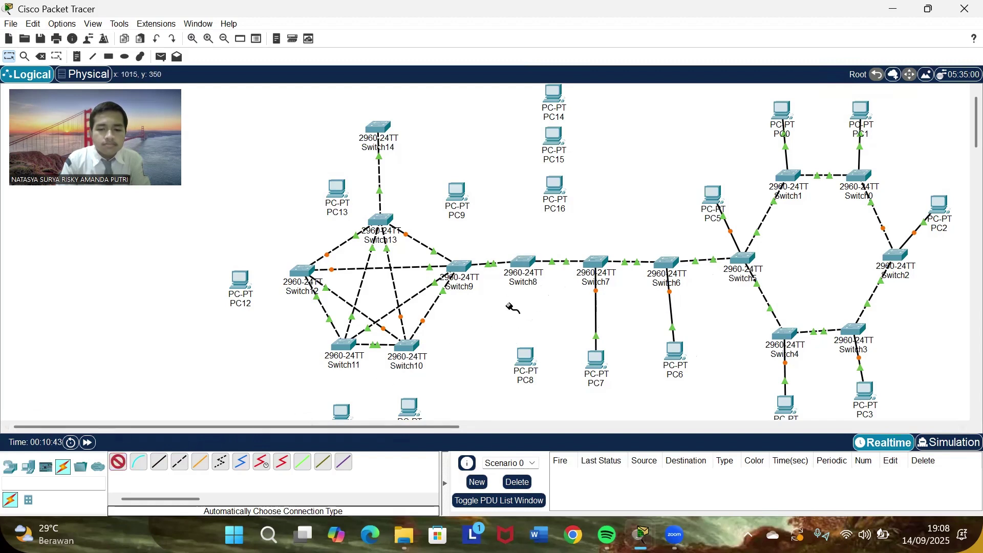
pyautogui.click(526, 357)
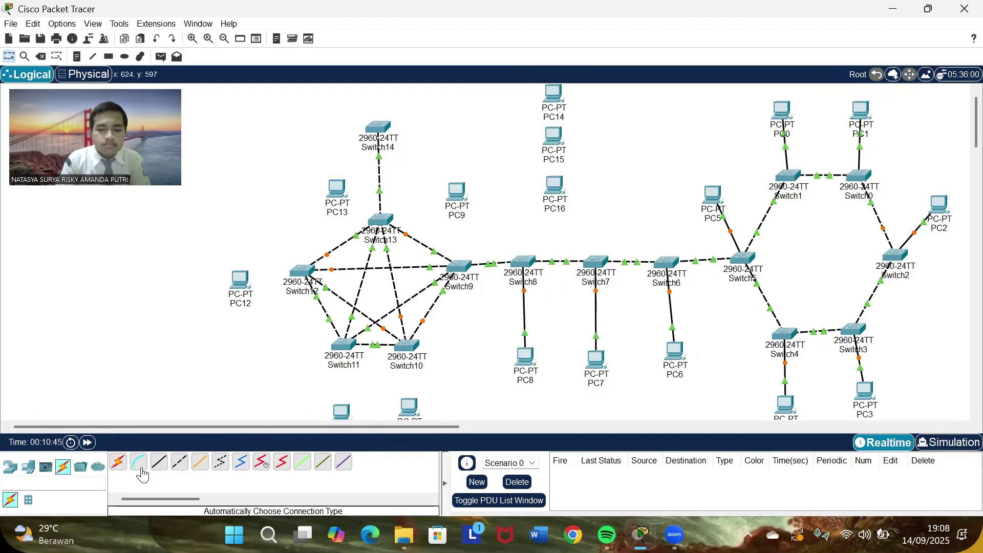
# - Cable Switch9 to PC9 and Switch10 to the PC directly below it with automatic connections
pyautogui.click(118, 462)
pyautogui.click(458, 264)
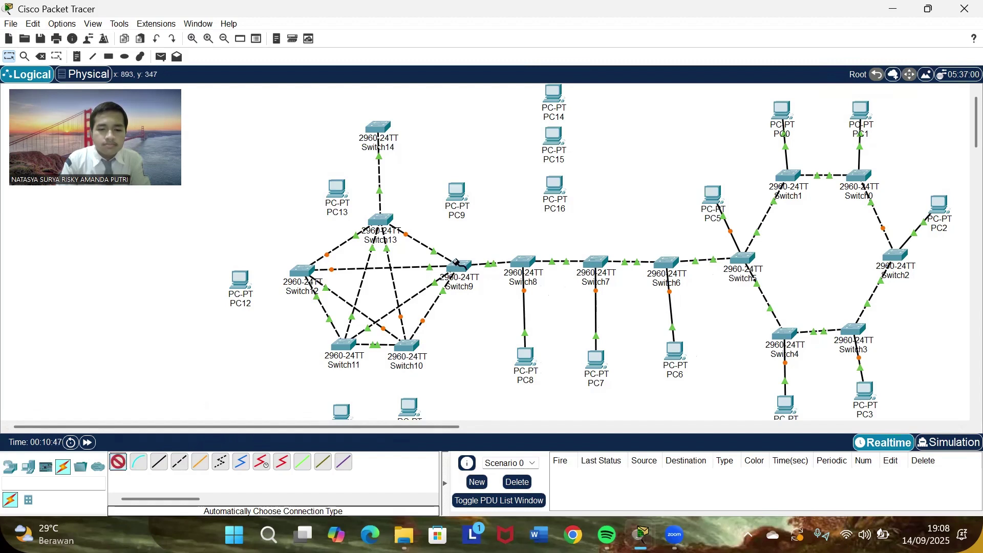
pyautogui.click(459, 196)
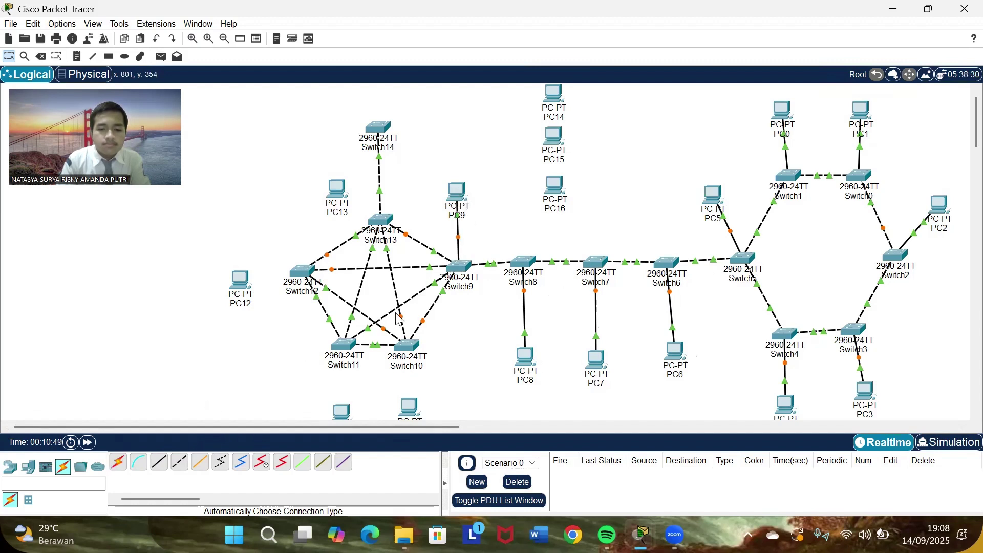
pyautogui.click(116, 463)
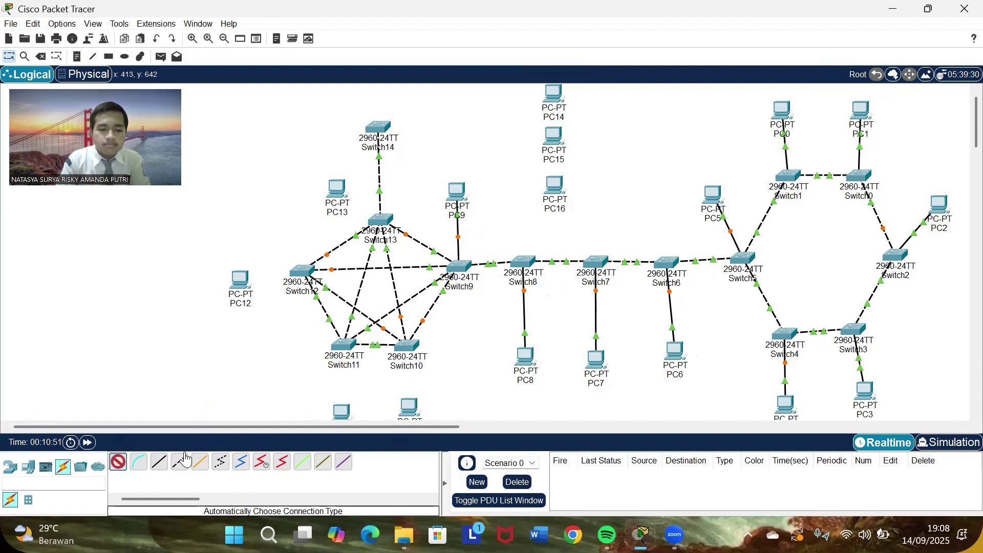
pyautogui.click(405, 352)
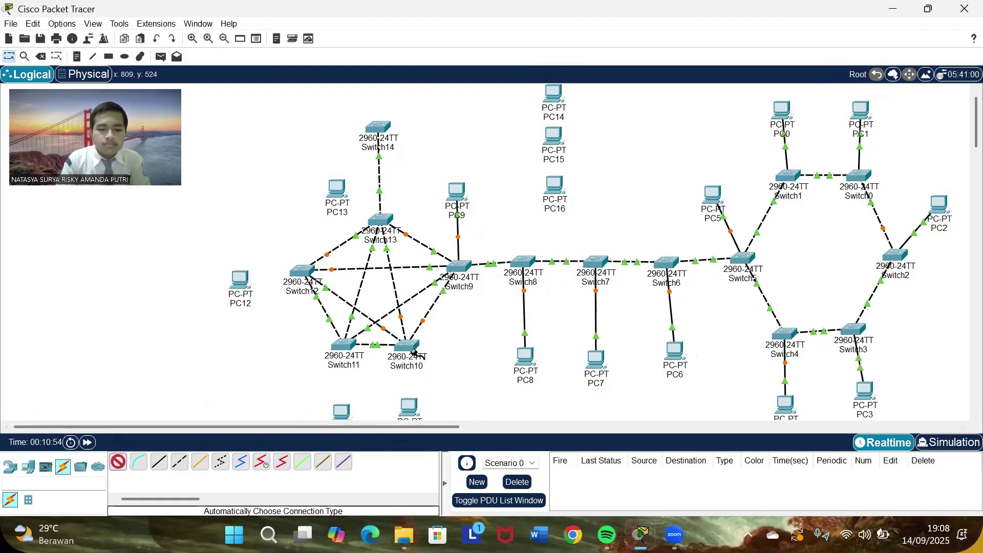
pyautogui.click(412, 342)
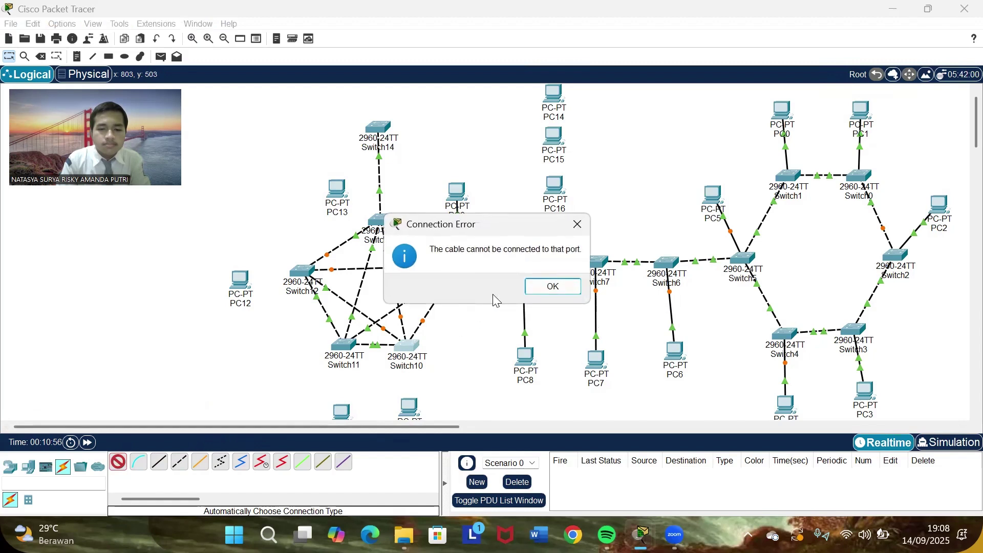
pyautogui.click(550, 286)
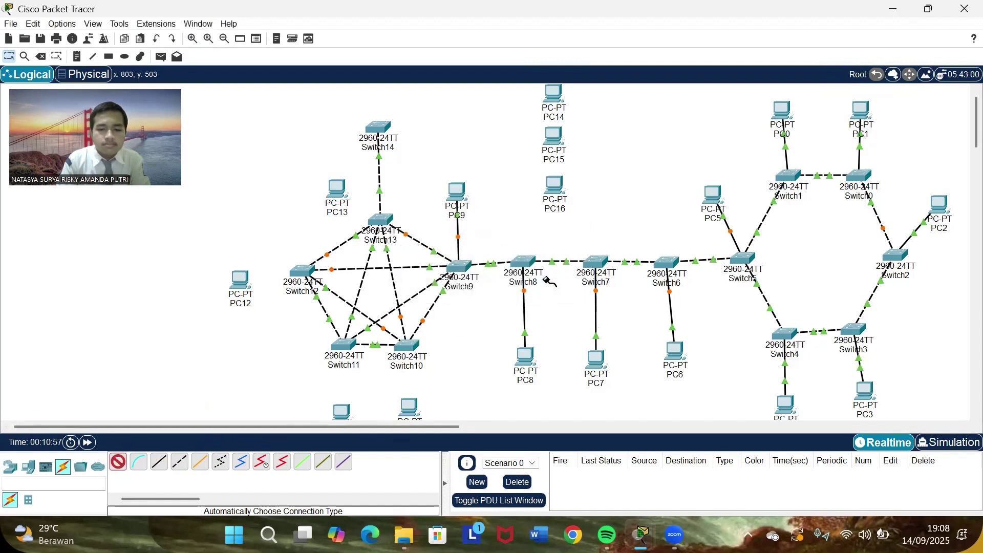
pyautogui.click(409, 407)
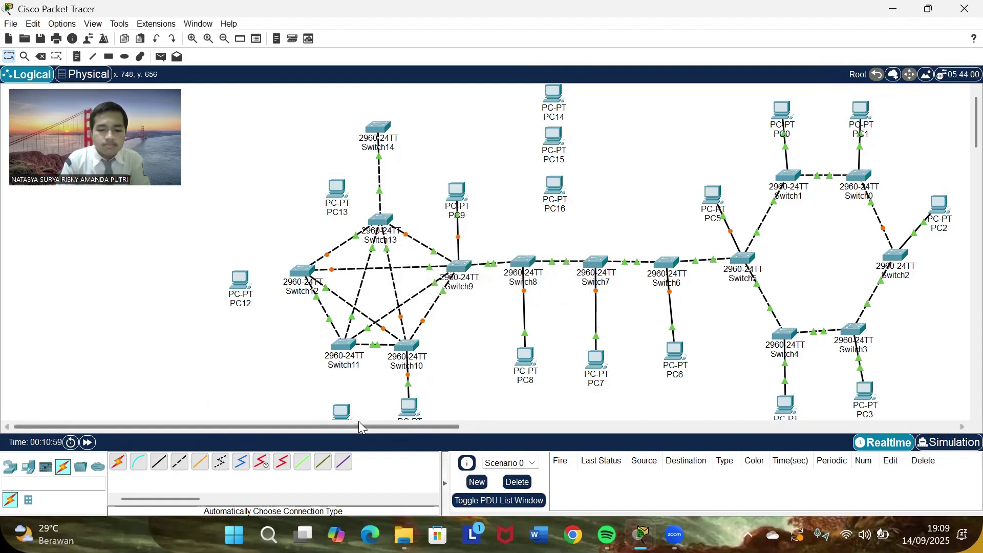
# - Move PC11 slightly closer to Switch11 and cable the two with an automatic connection
pyautogui.moveTo(346, 418); pyautogui.dragTo(343, 400)
pyautogui.press('Escape')
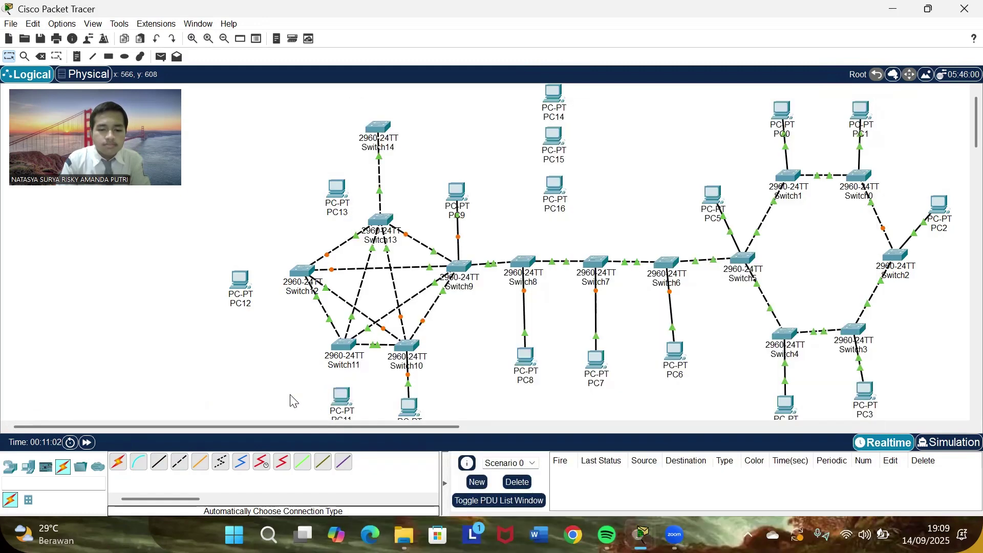
pyautogui.click(118, 462)
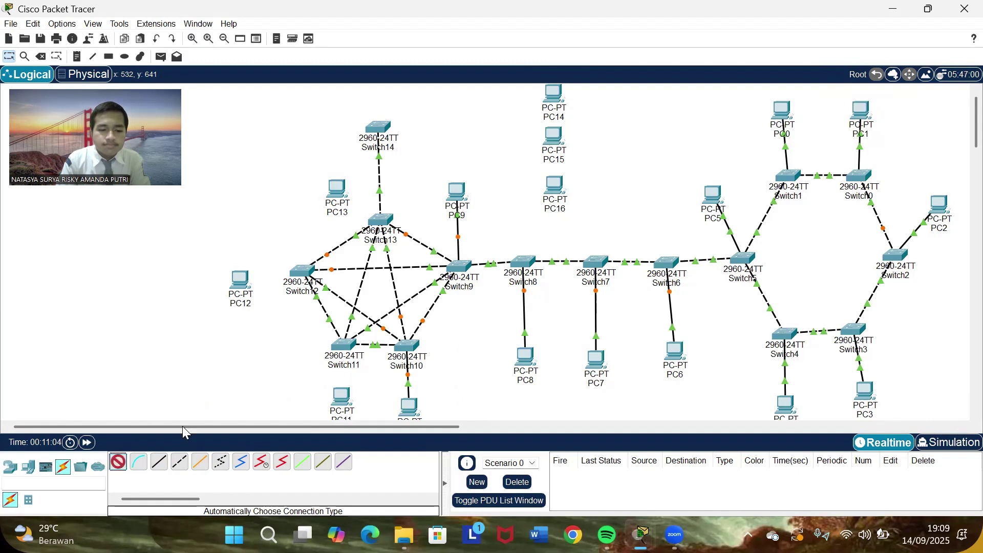
pyautogui.click(340, 350)
pyautogui.click(342, 397)
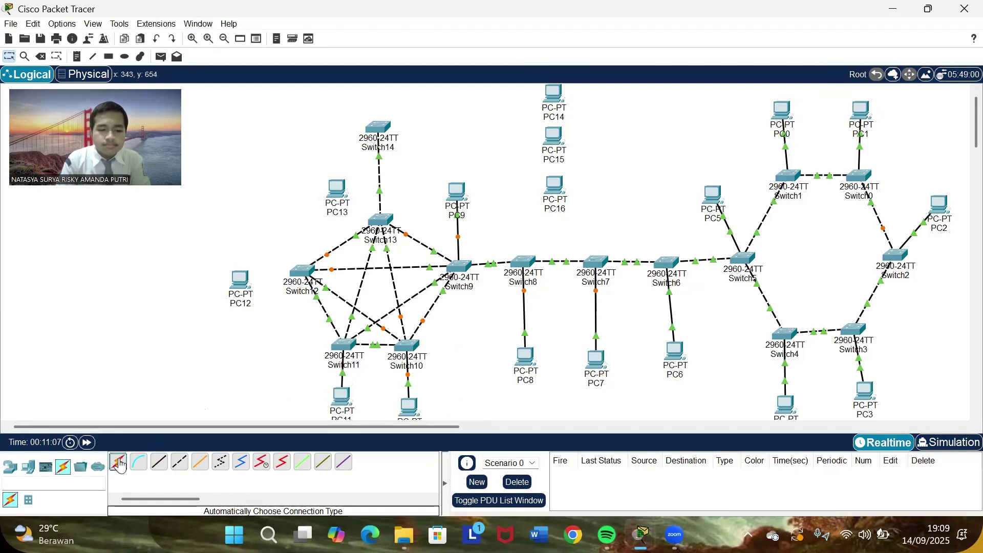
# - Cable Switch12 to PC12 and Switch13 to PC13 with automatic connections
pyautogui.click(119, 464)
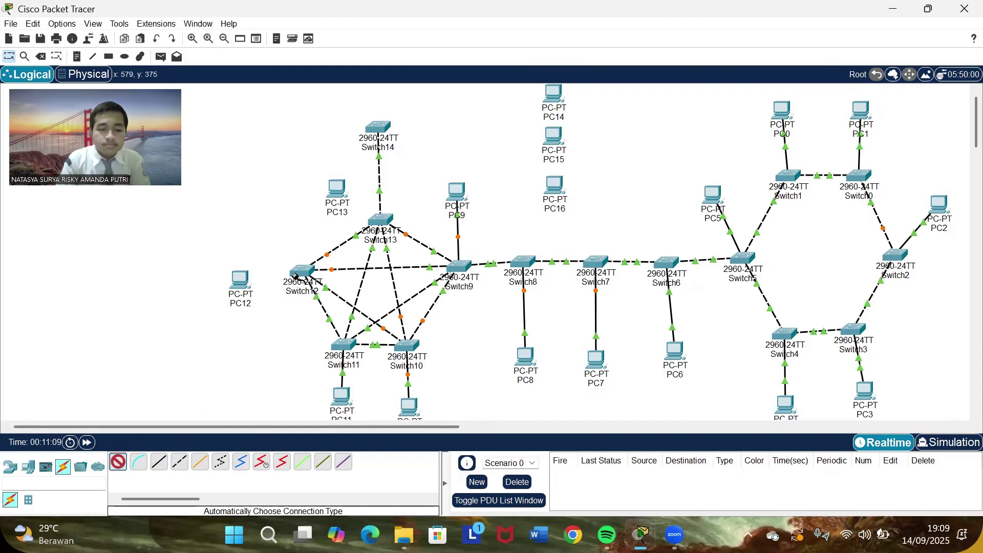
pyautogui.click(296, 276)
pyautogui.click(240, 288)
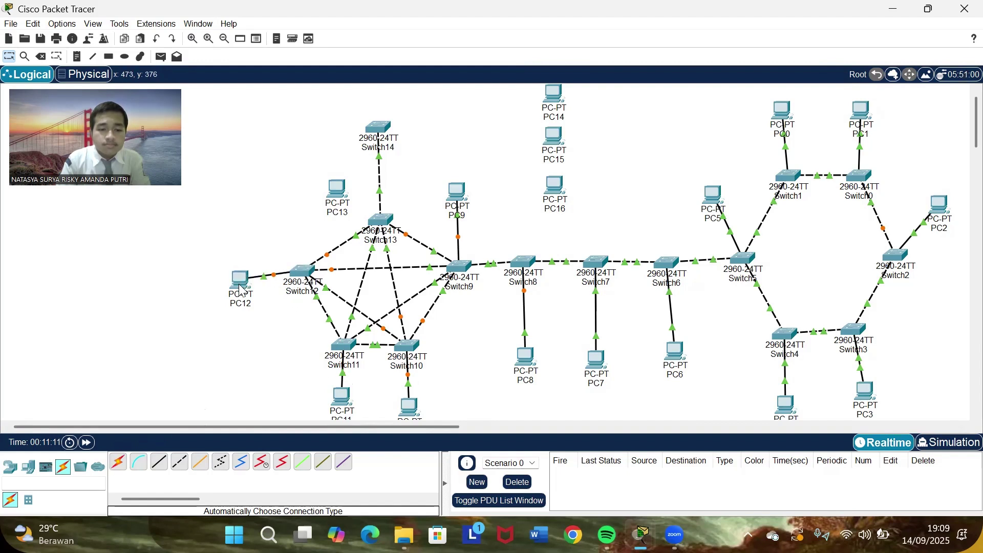
pyautogui.click(119, 462)
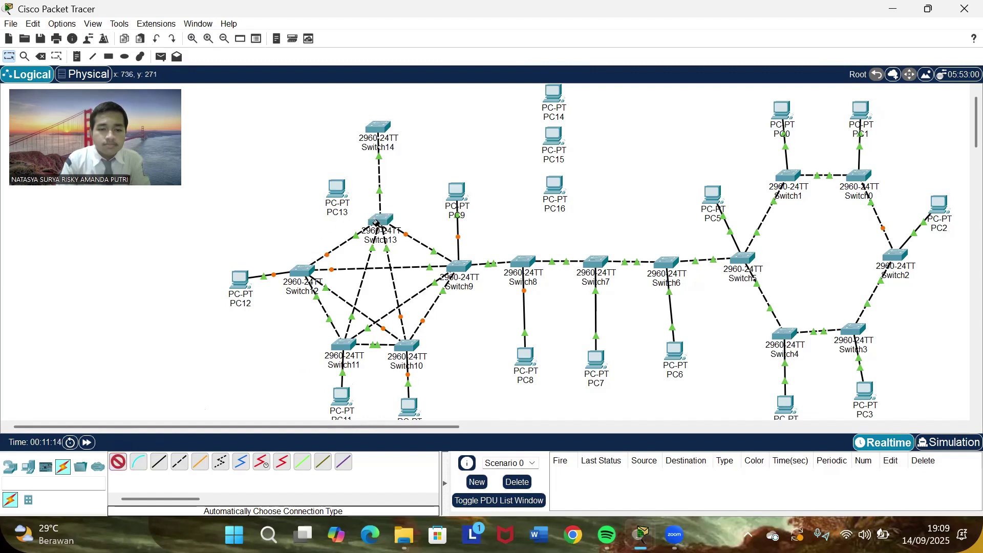
pyautogui.click(377, 223)
pyautogui.click(336, 189)
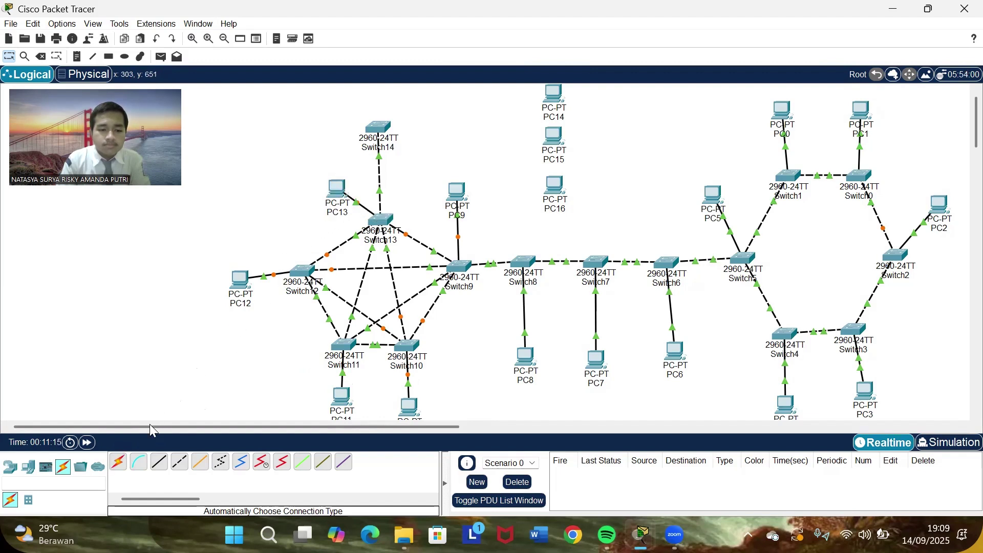
# - Cable Switch14 to PC14, PC15 and PC16 with automatic connections
pyautogui.click(118, 462)
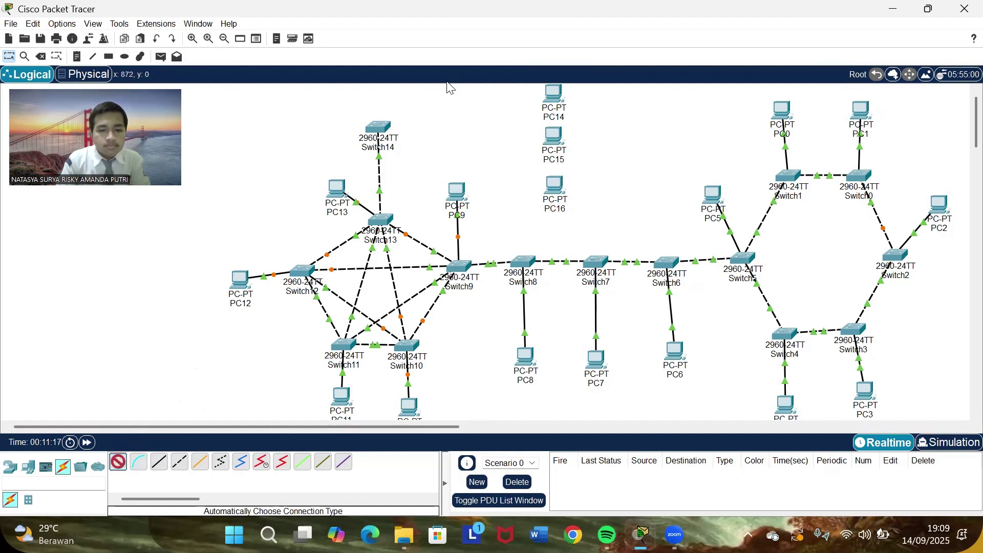
pyautogui.click(378, 127)
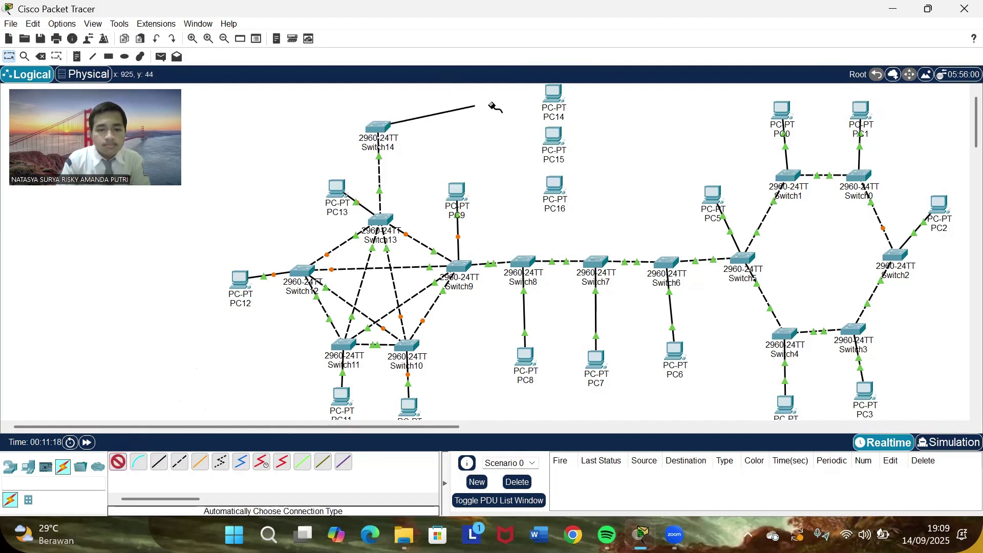
pyautogui.click(551, 92)
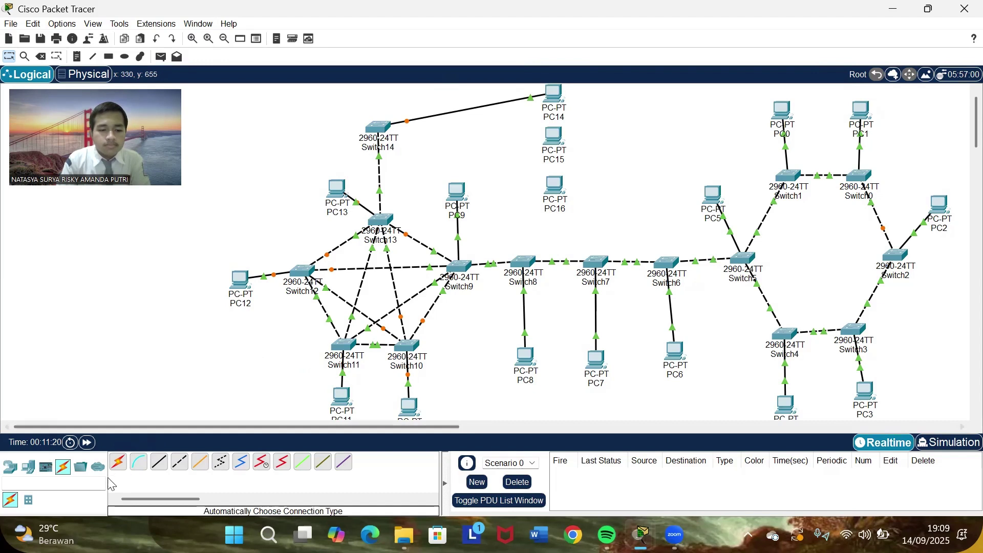
pyautogui.click(117, 464)
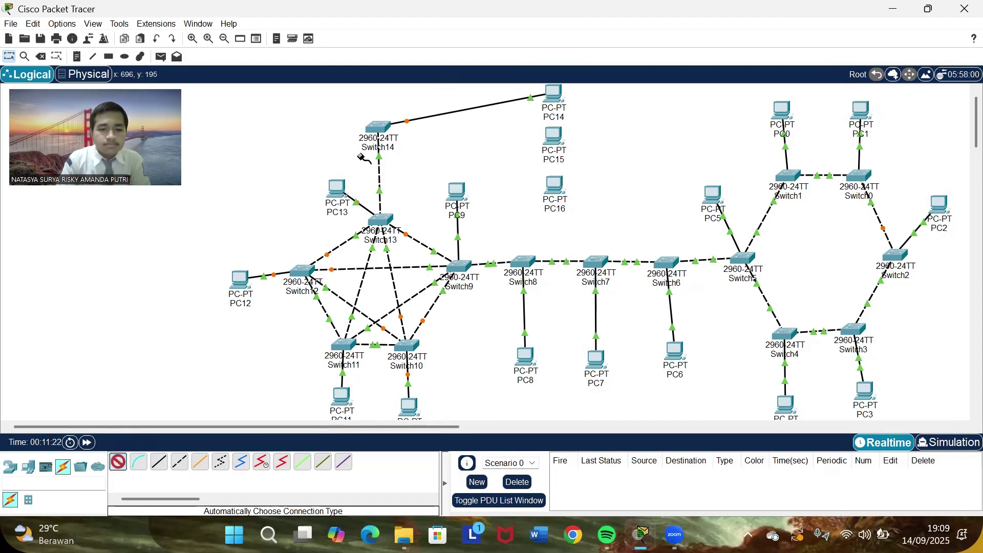
pyautogui.click(378, 134)
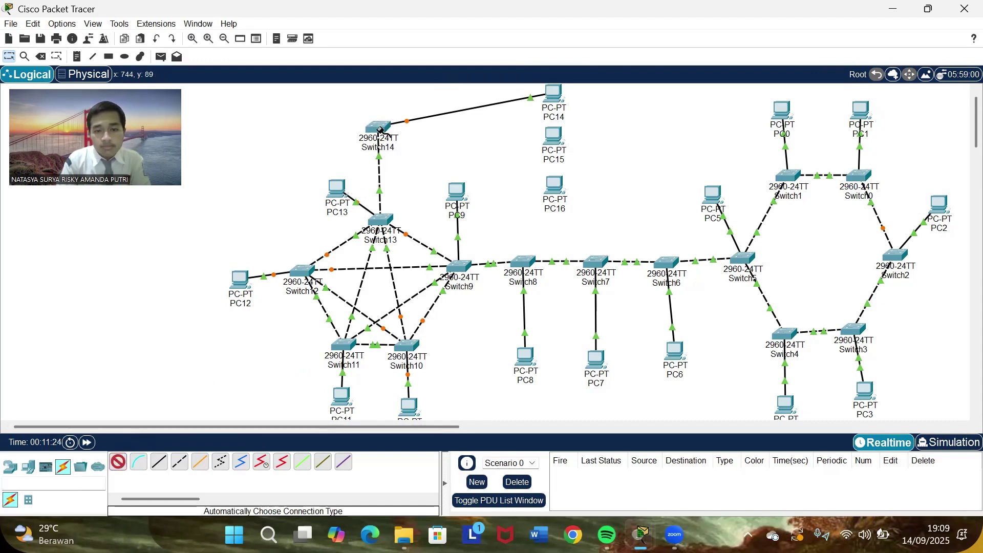
pyautogui.click(553, 142)
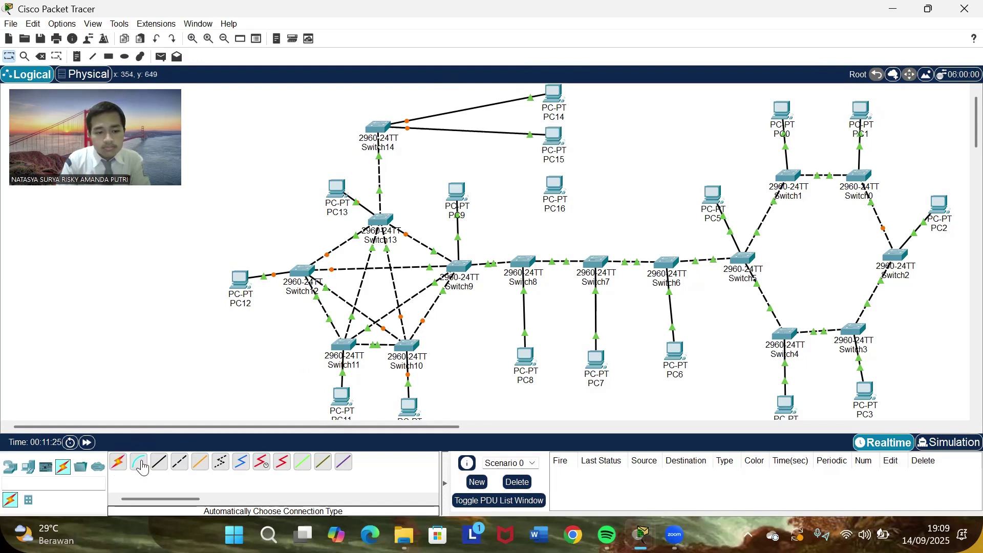
pyautogui.click(116, 468)
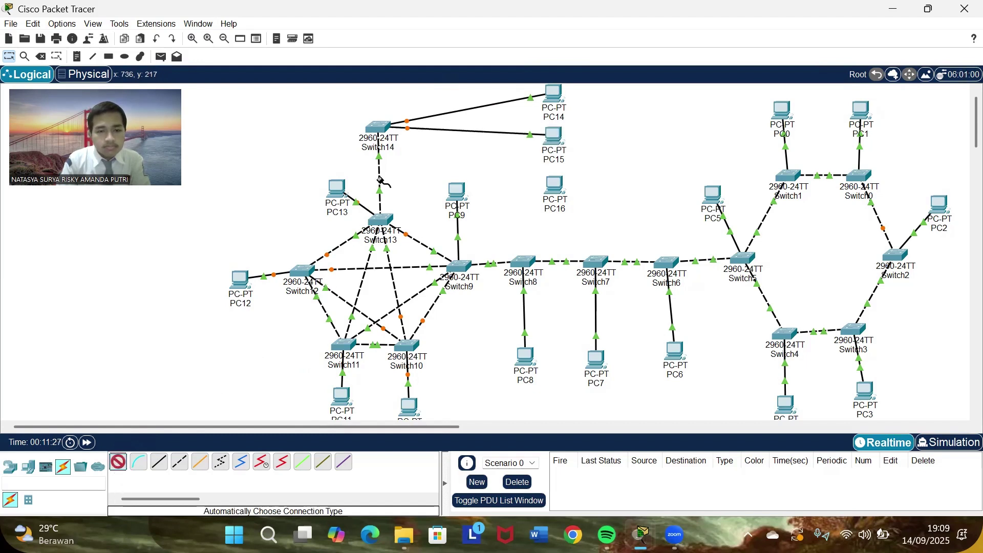
pyautogui.click(387, 124)
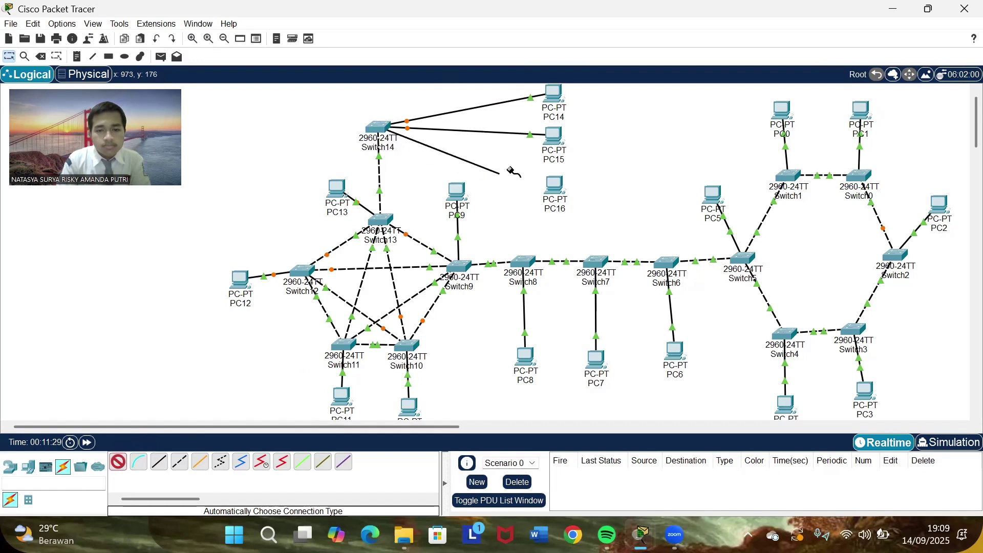
pyautogui.click(555, 185)
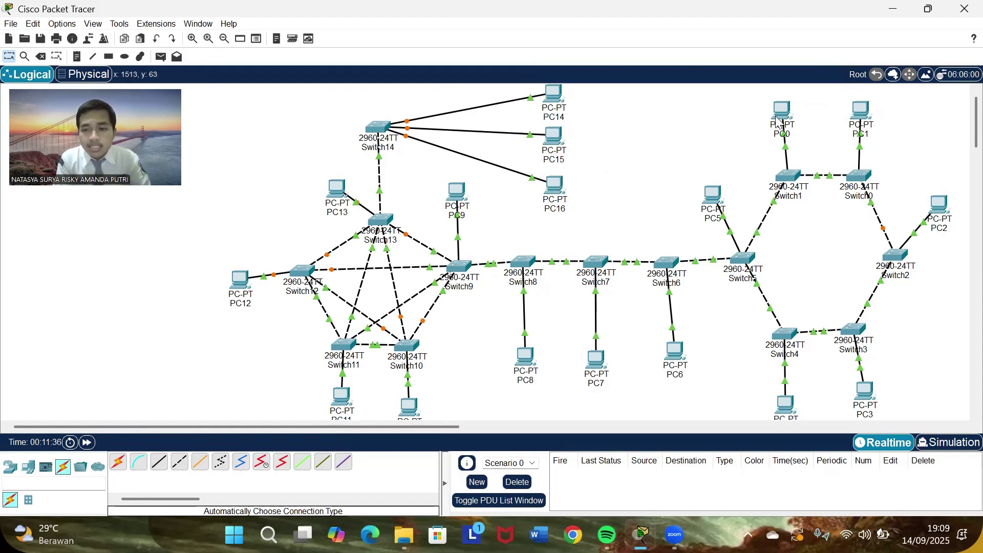
# - Give PC0 the static IPv4 address 192.168.10.1 with subnet mask 255.255.255.0 and close its window
pyautogui.moveTo(777, 115)
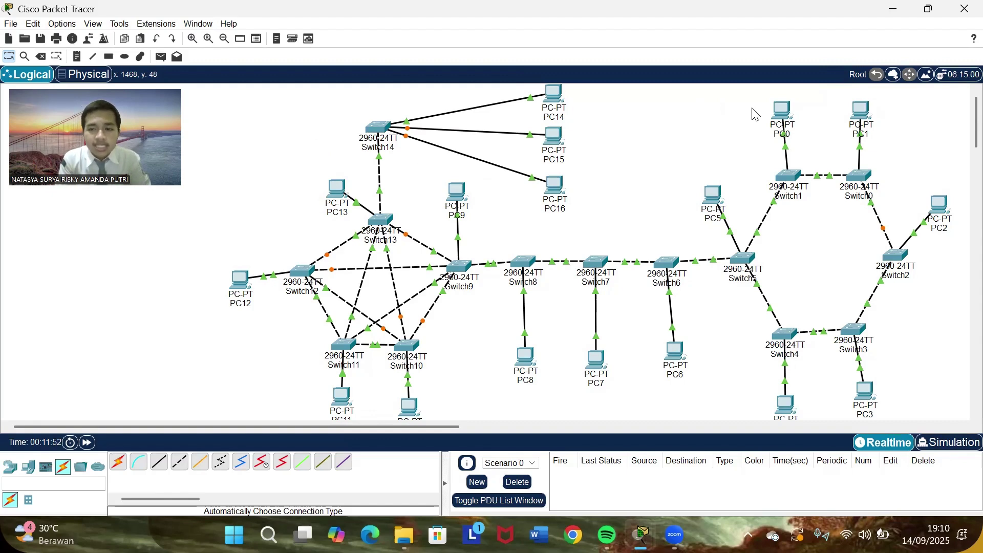
pyautogui.click(781, 107)
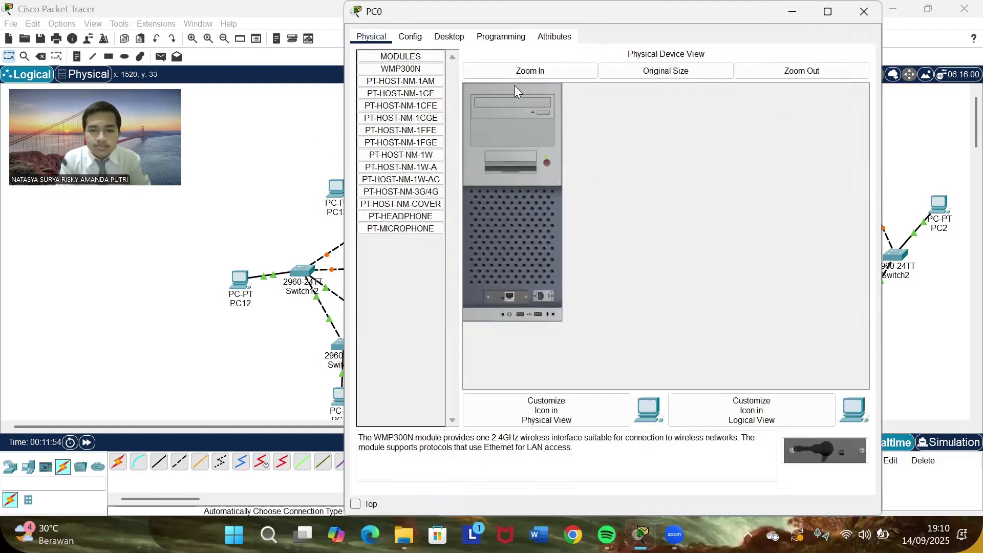
pyautogui.click(447, 38)
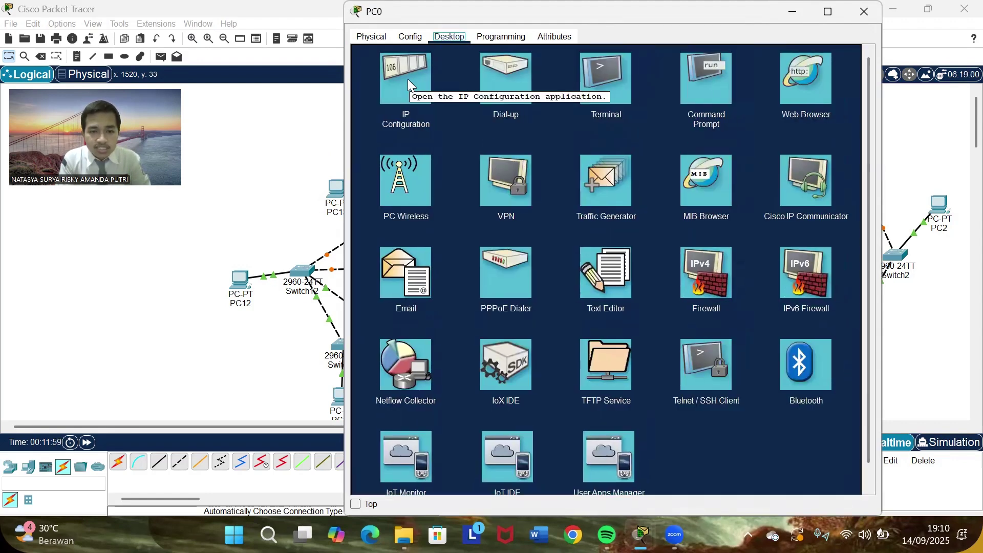
pyautogui.click(408, 79)
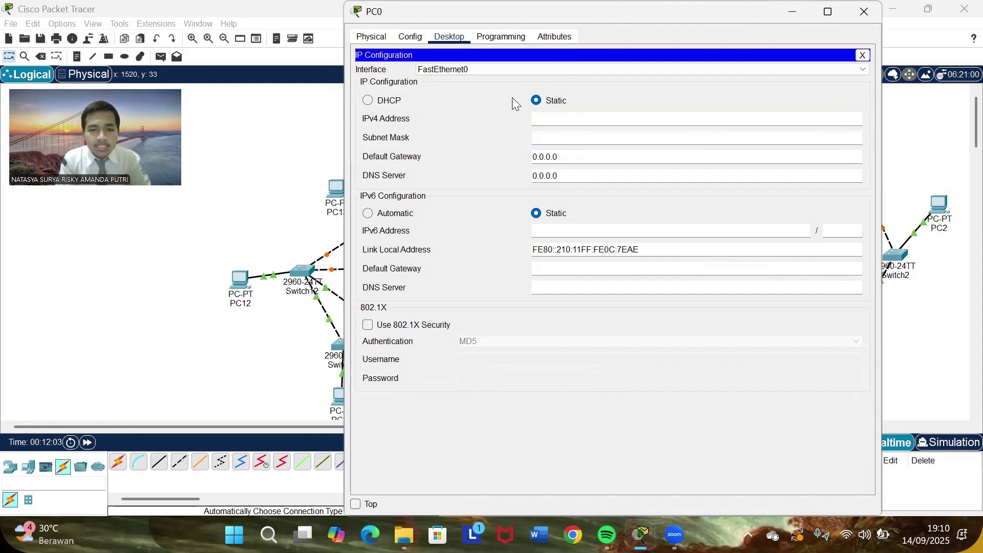
pyautogui.click(554, 115)
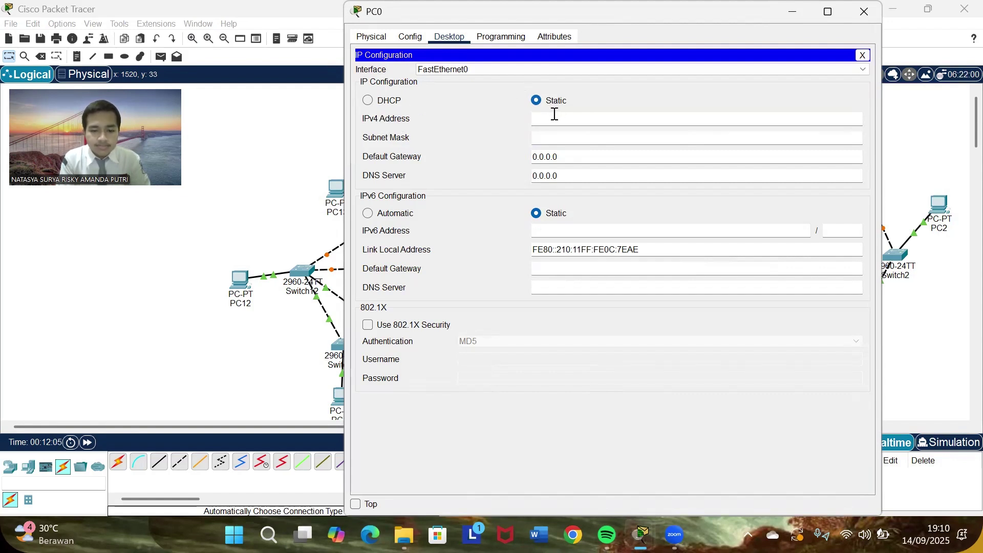
pyautogui.write('1')
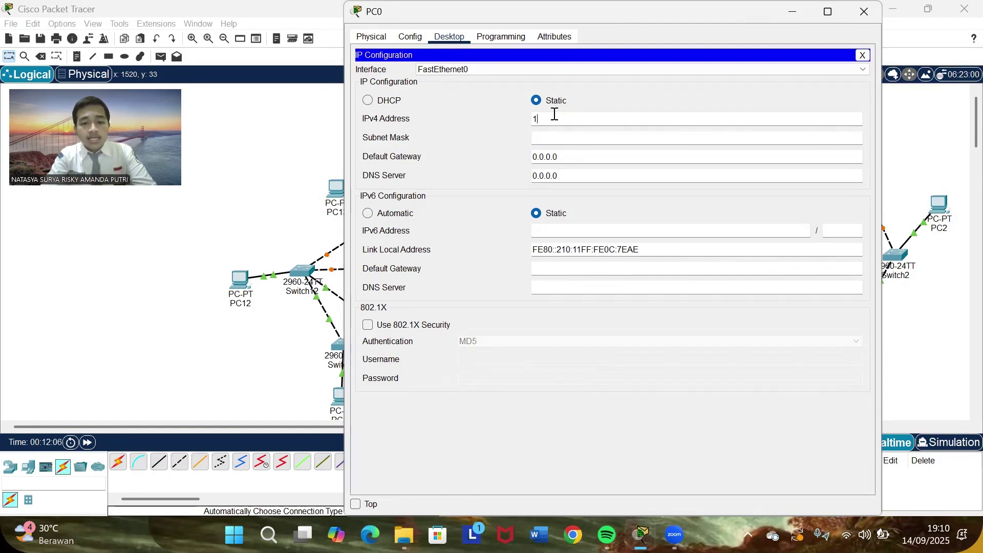
pyautogui.write('92.168')
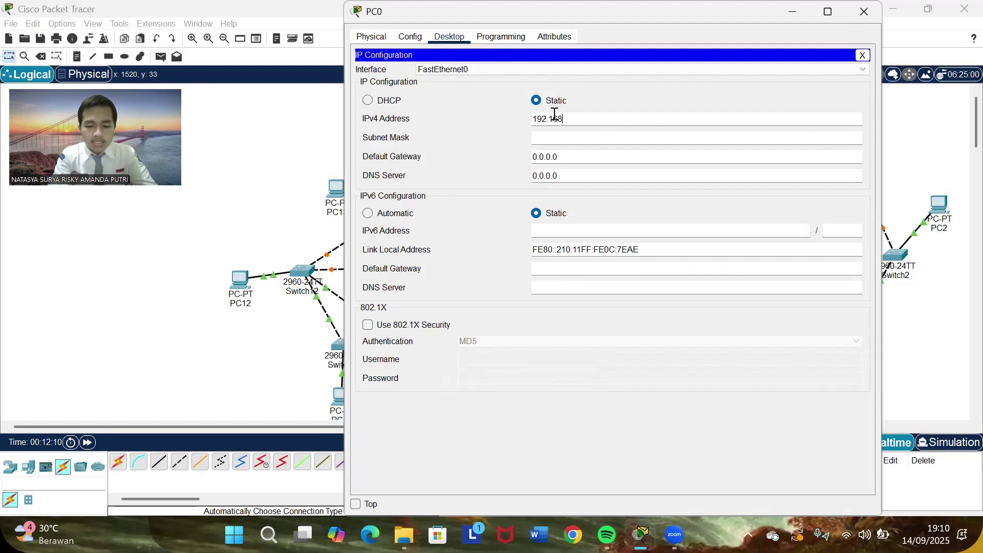
pyautogui.write('.10')
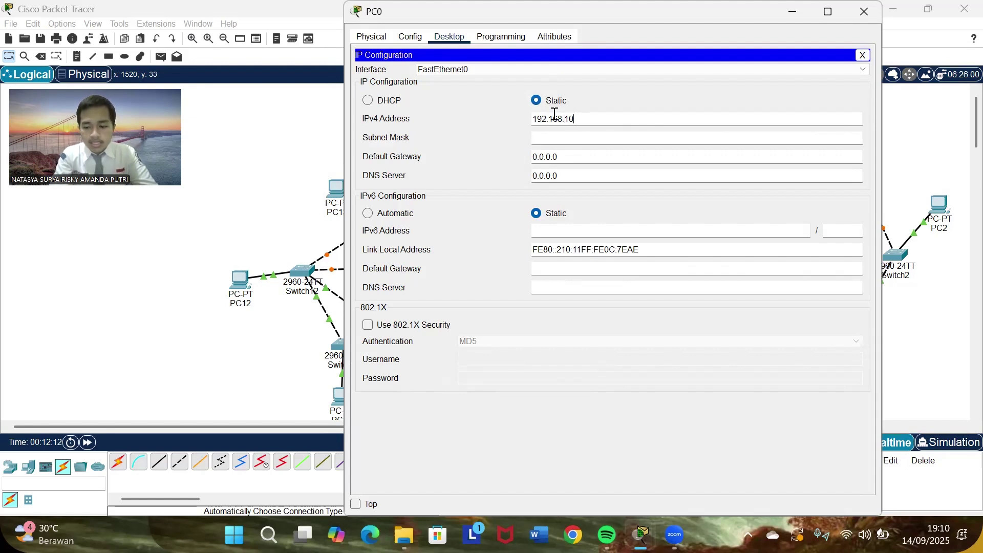
pyautogui.write('.1')
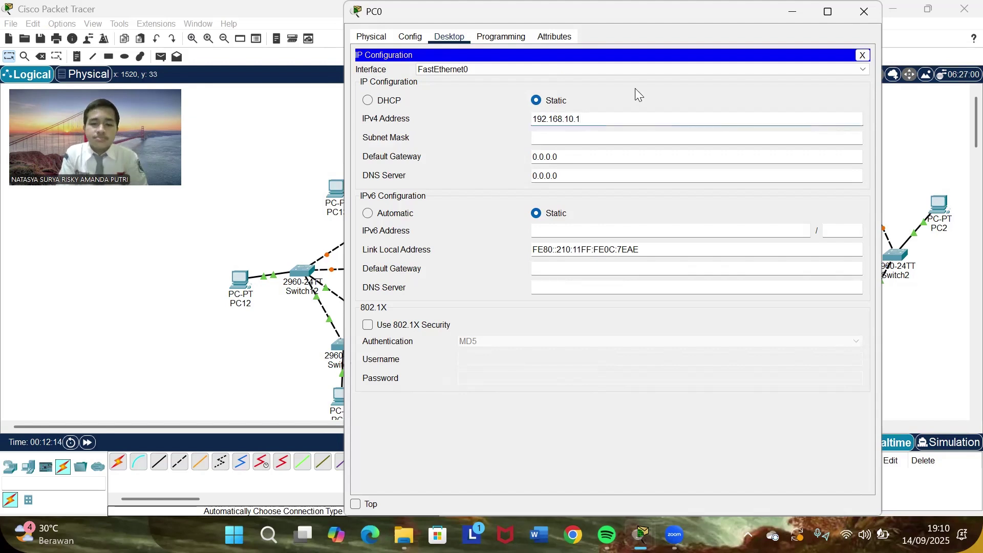
pyautogui.press('Tab')
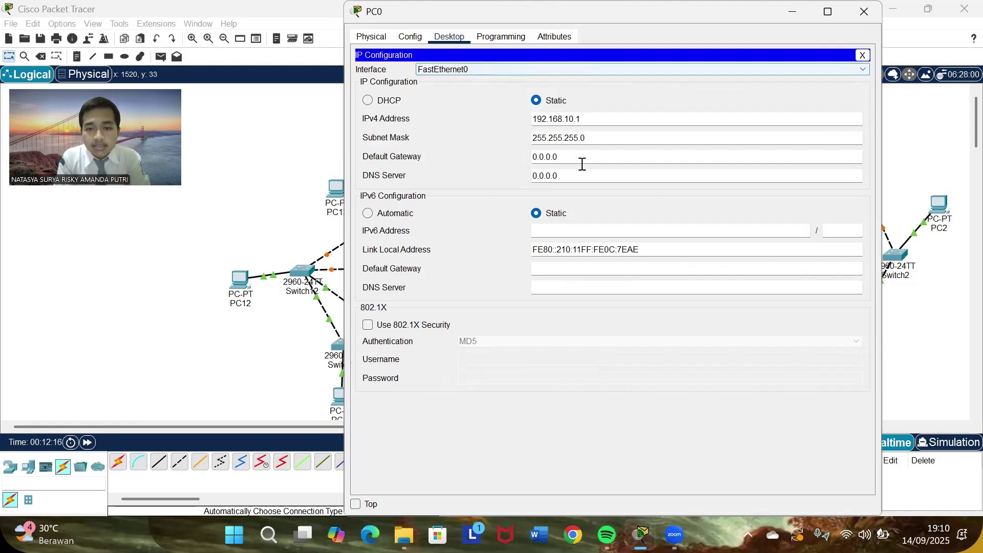
pyautogui.click(870, 15)
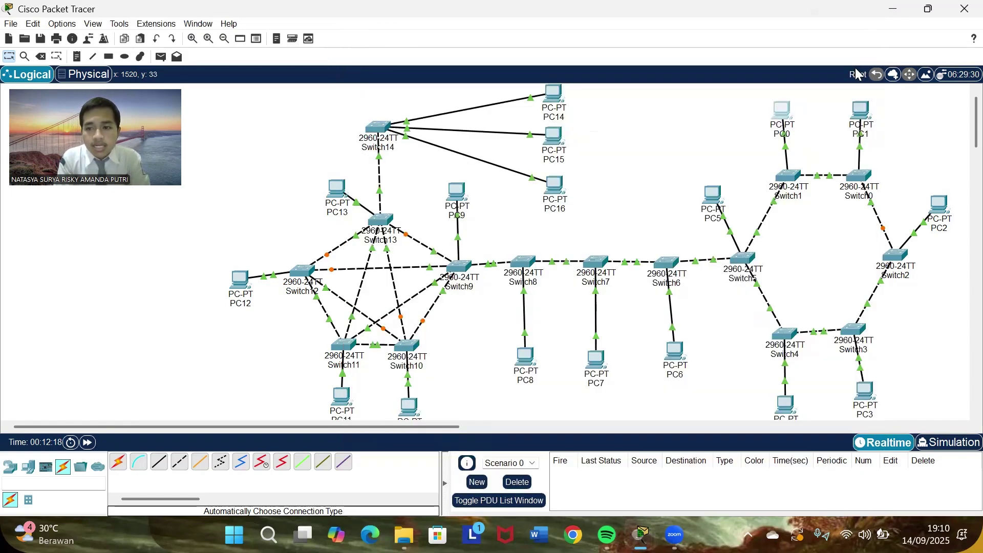
# - Open the IP configuration of PC1
pyautogui.click(858, 115)
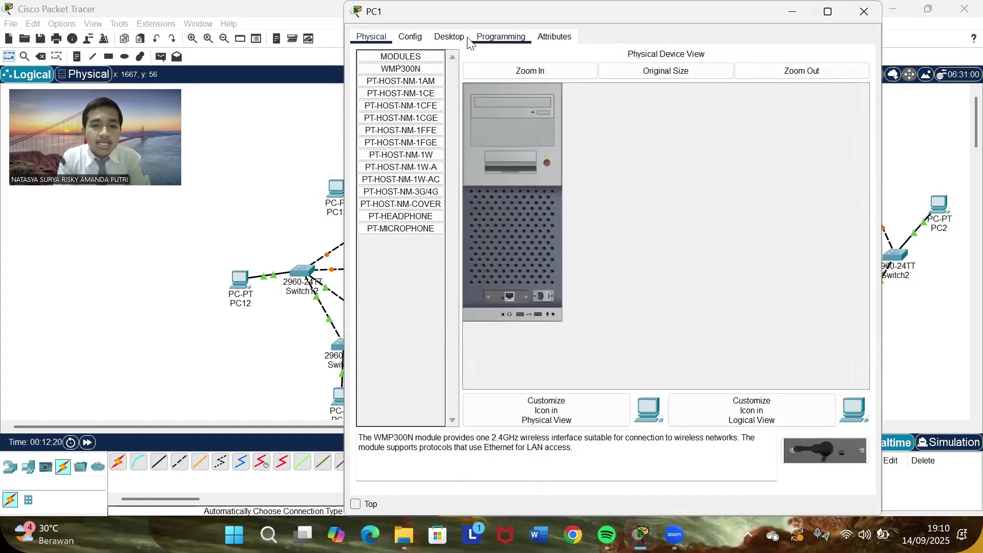
pyautogui.click(451, 36)
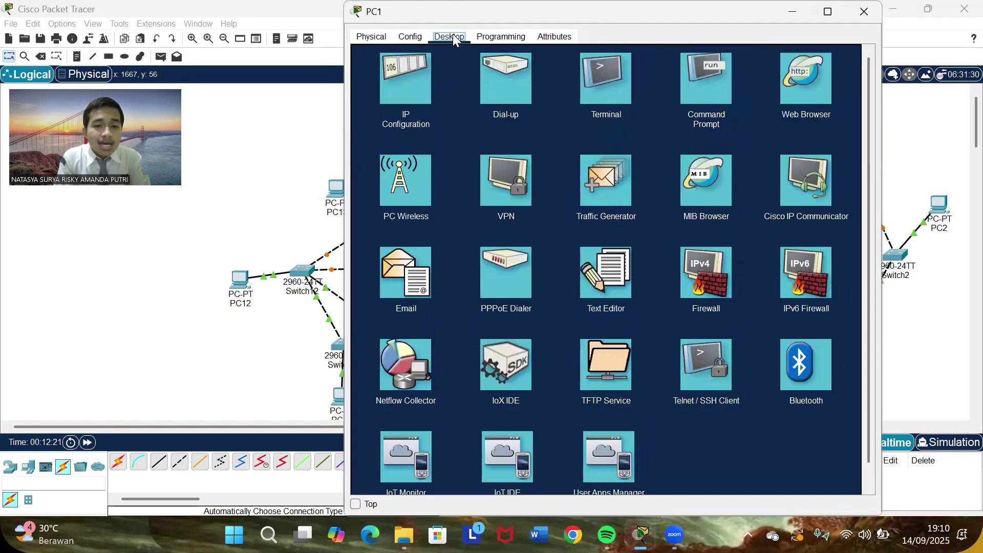
pyautogui.click(421, 74)
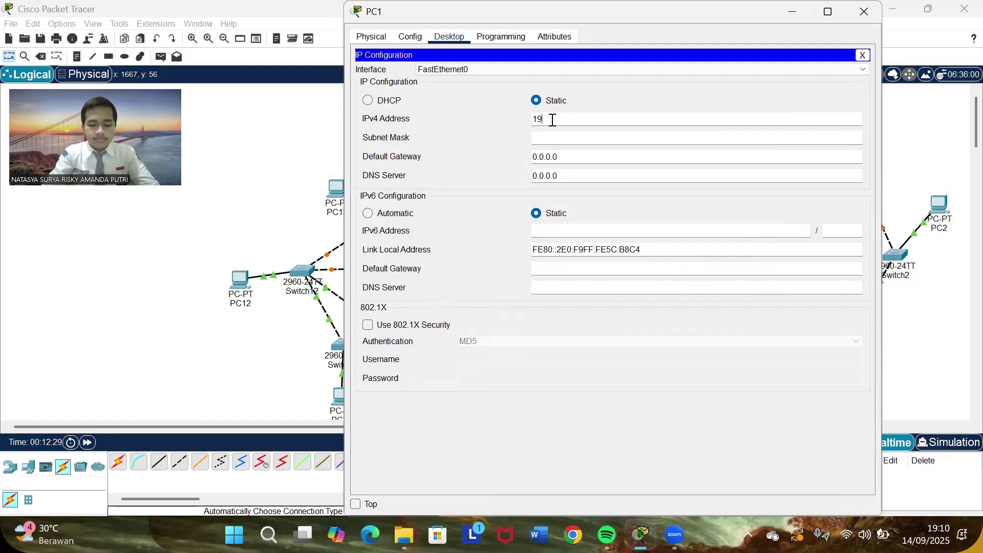
# - Try to assign PC1 an IPv4 address in the 192.168.10 range, followed by the entry 178.192.1
pyautogui.write('2.168')
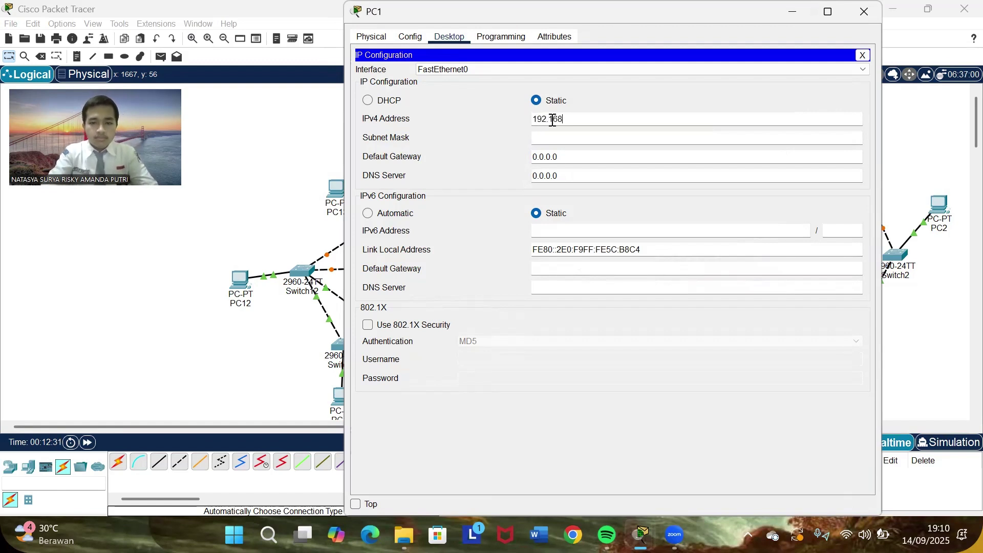
pyautogui.write('.10.')
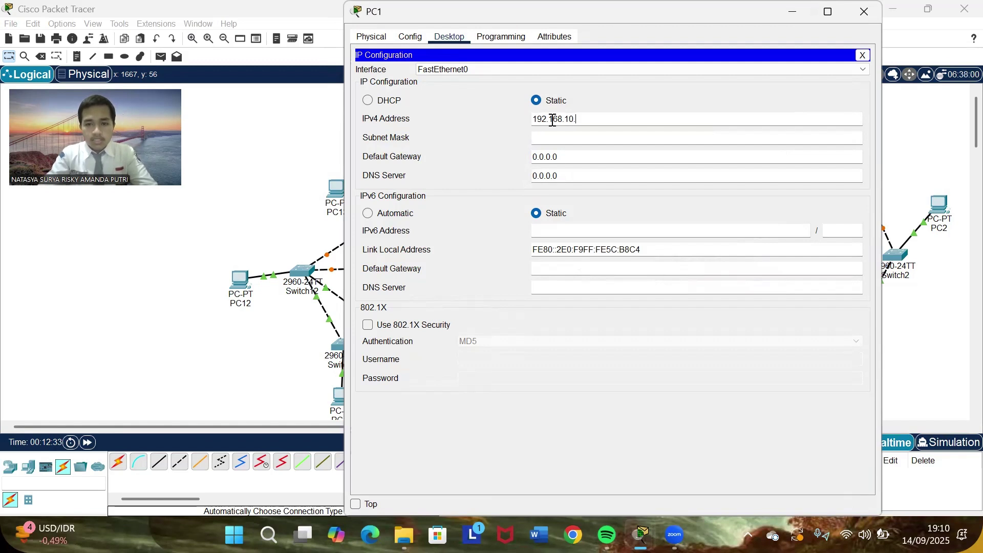
pyautogui.click(605, 107)
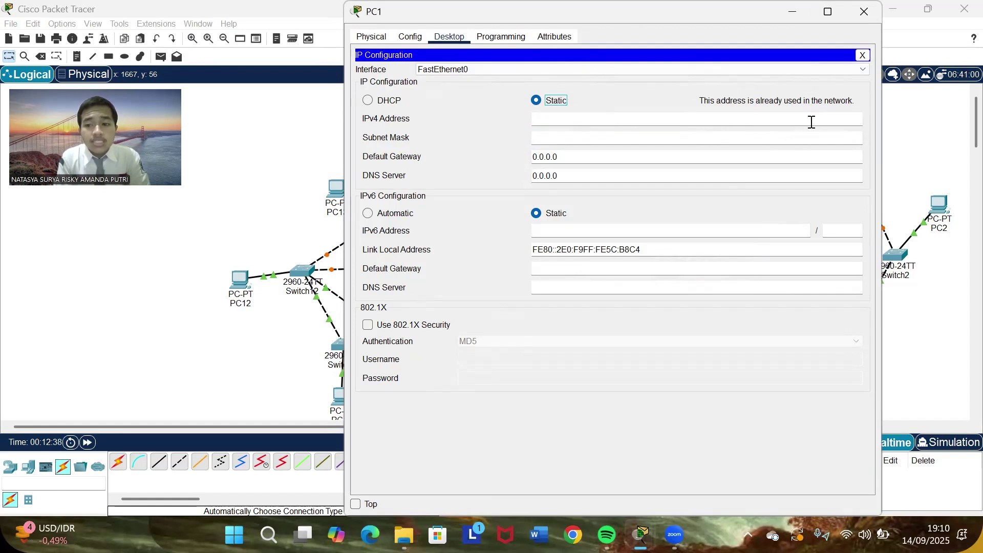
pyautogui.click(724, 121)
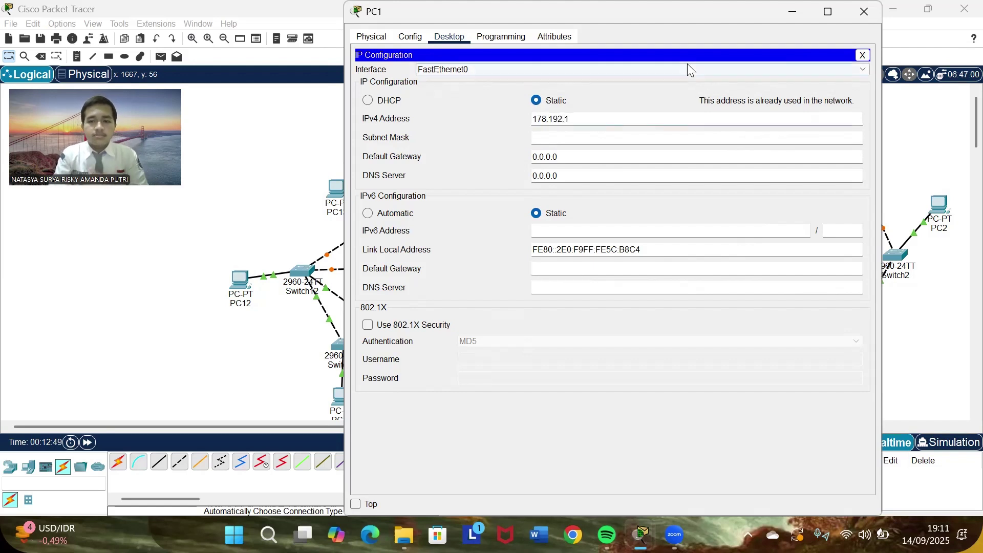
pyautogui.press('Return')
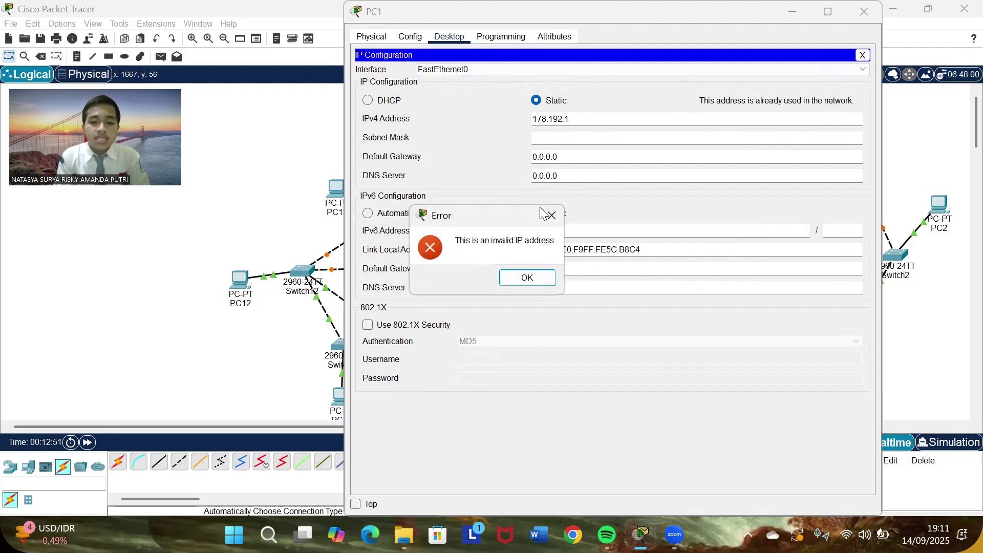
pyautogui.click(526, 282)
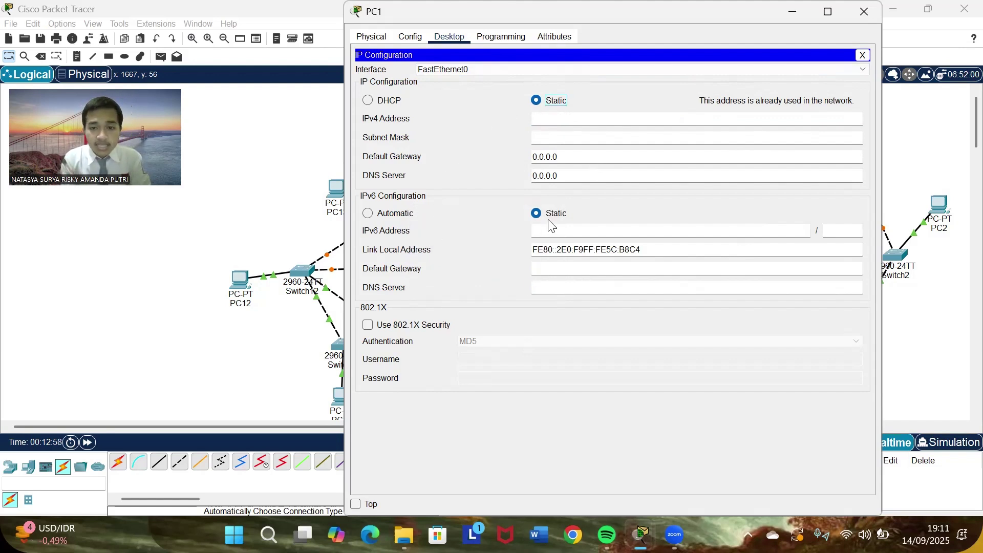
# - Give PC1 the static IPv4 address 192.168.10.2 with subnet mask 255.255.255.0 and close its window
pyautogui.click(604, 122)
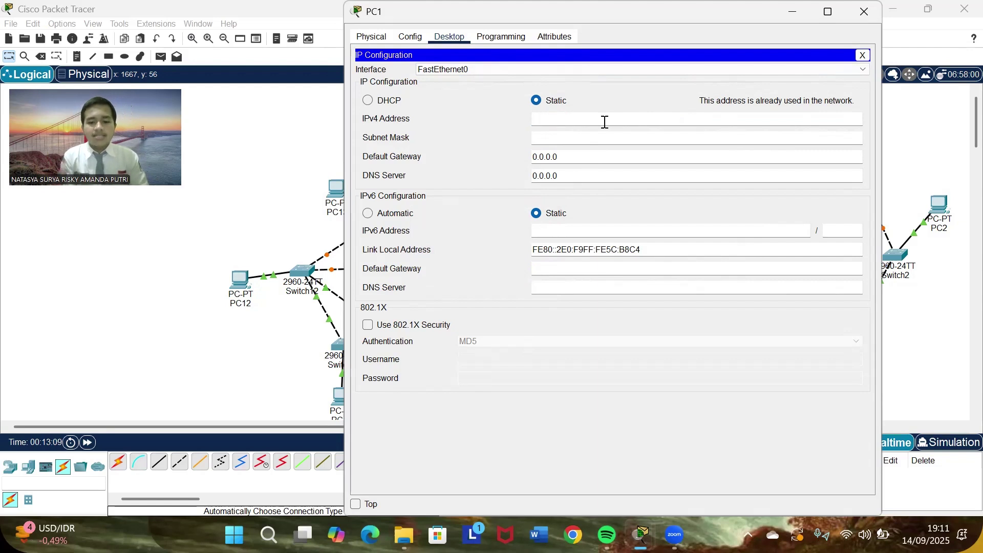
pyautogui.write('19')
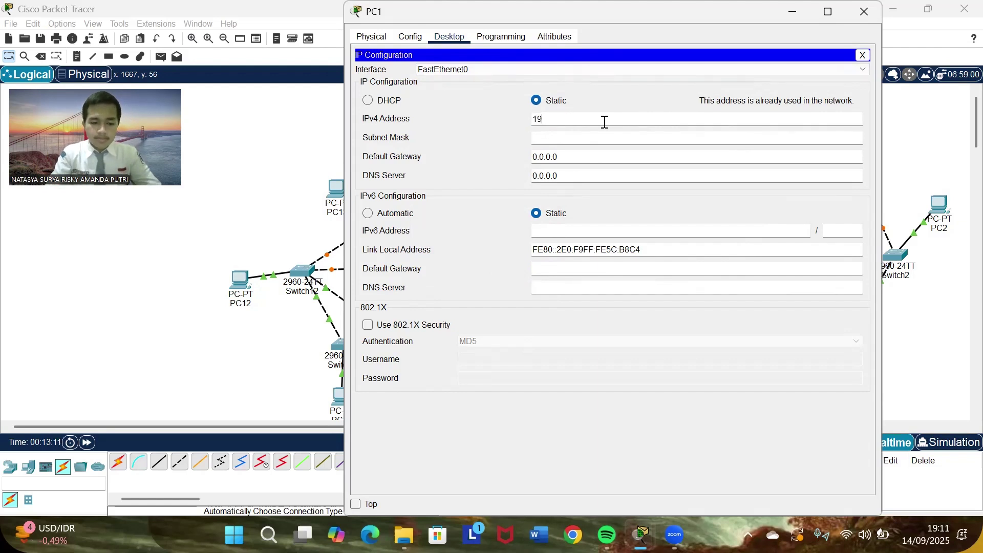
pyautogui.write('2.168.10.2')
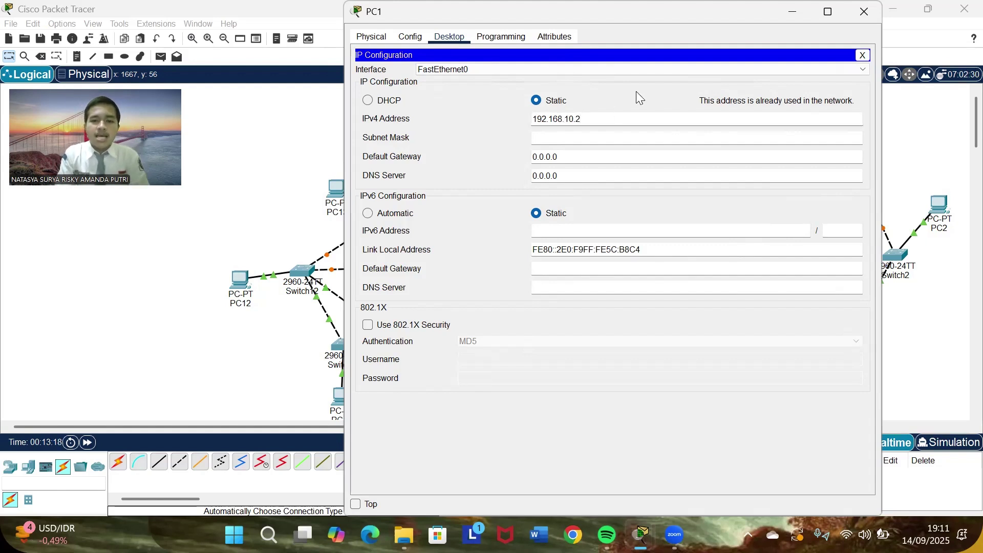
pyautogui.press('Tab')
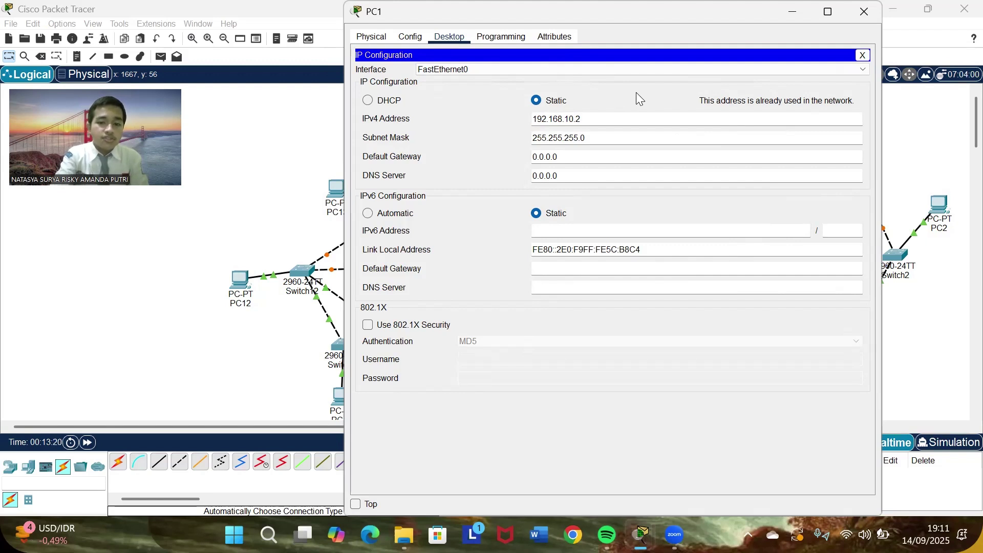
pyautogui.click(863, 13)
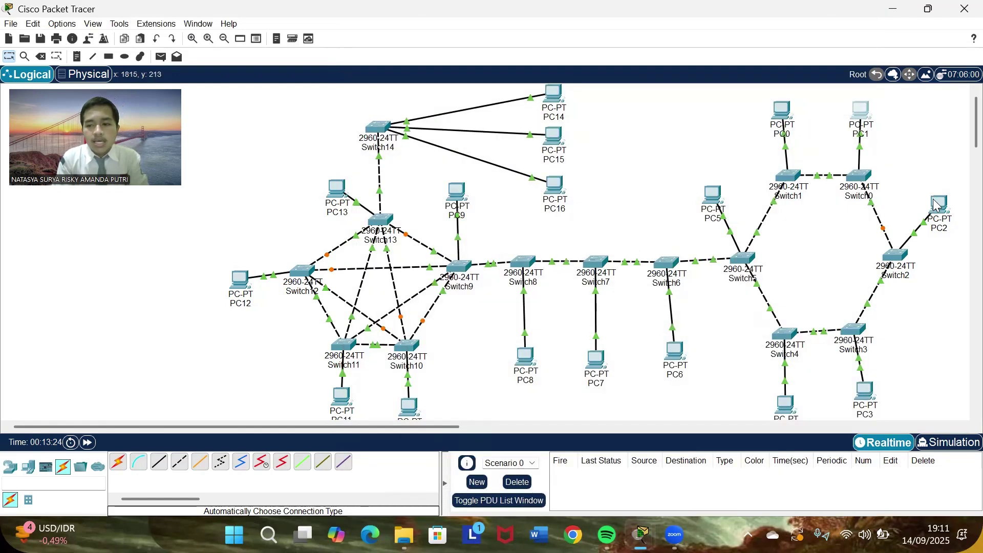
# - Give PC2 the static IPv4 address 192.168.10.3 and close its window
pyautogui.click(939, 210)
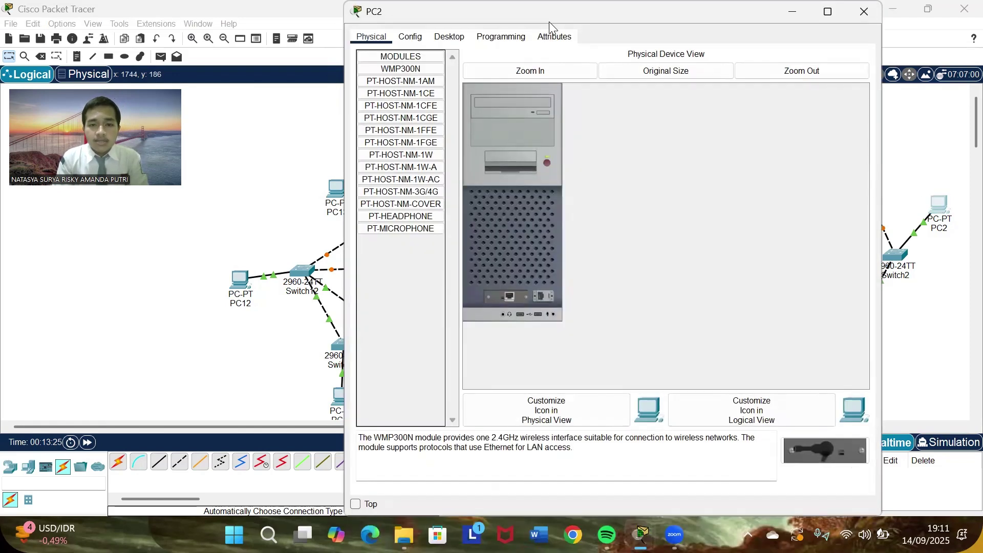
pyautogui.click(458, 41)
pyautogui.click(415, 62)
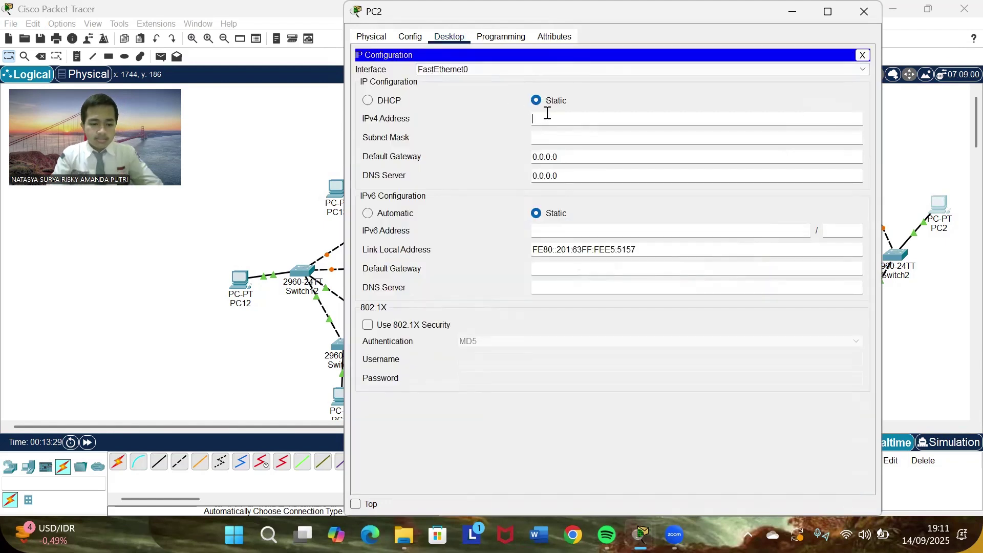
pyautogui.click(547, 113)
pyautogui.write('192.167')
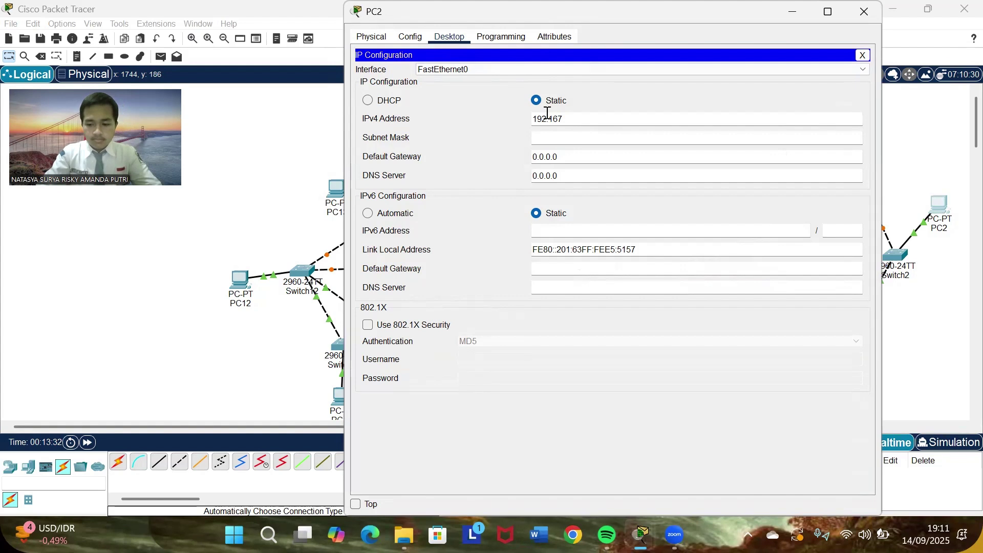
pyautogui.press('BackSpace')
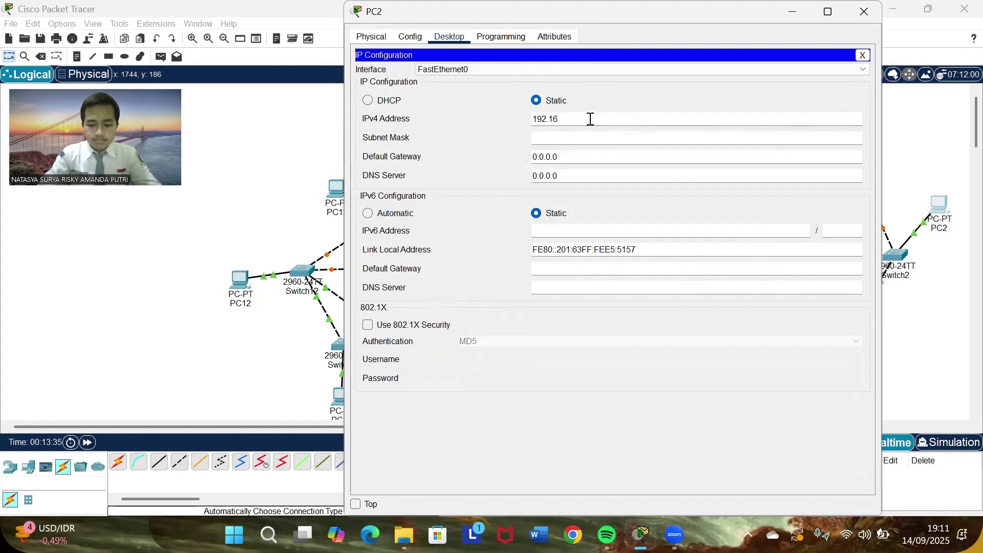
pyautogui.write('8.10.3')
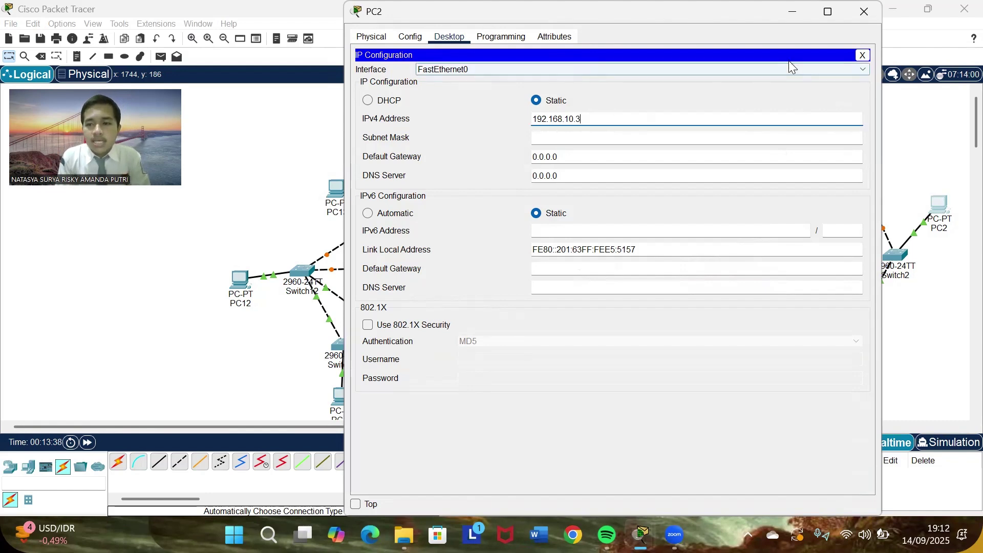
pyautogui.click(873, 11)
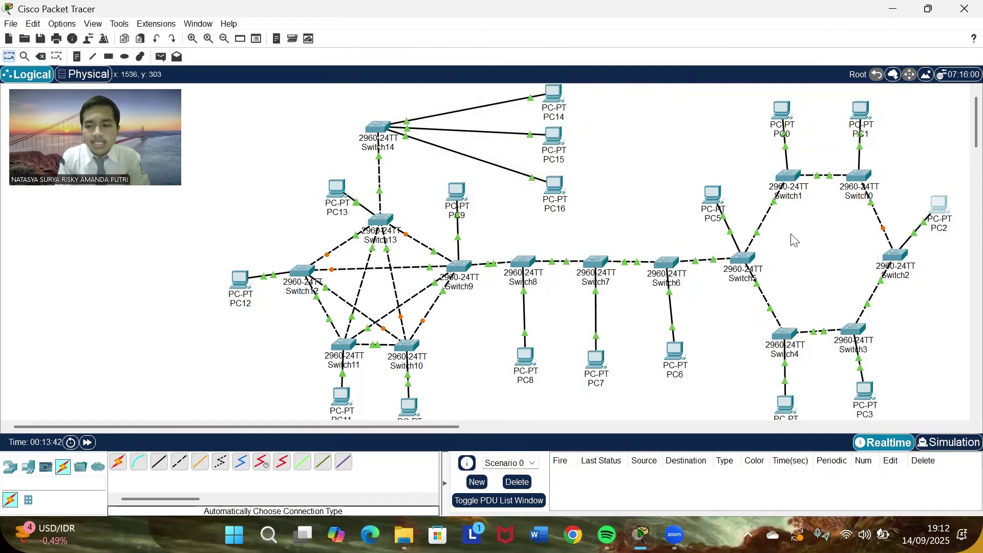
# - Check the IP configuration of PC16 and close its window
pyautogui.moveTo(926, 211)
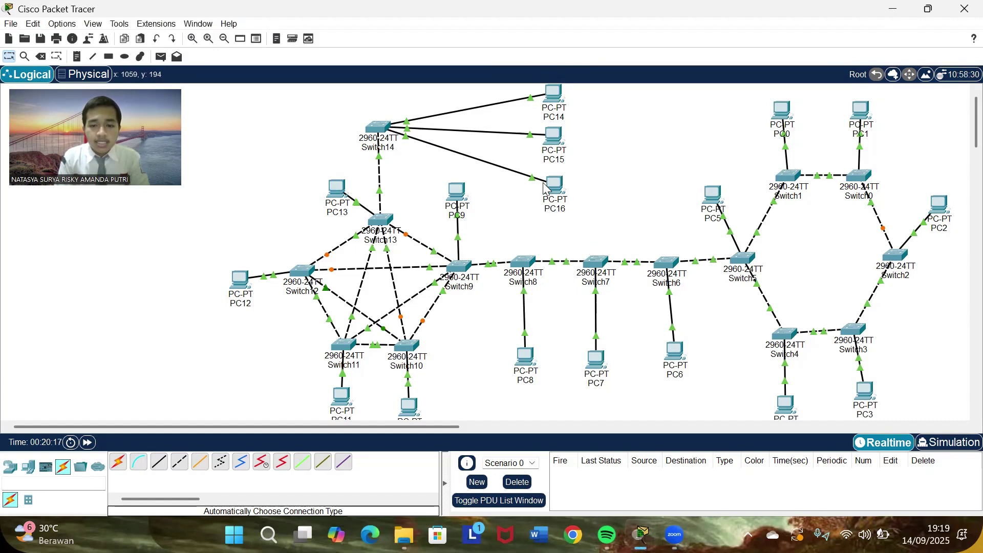
pyautogui.click(561, 189)
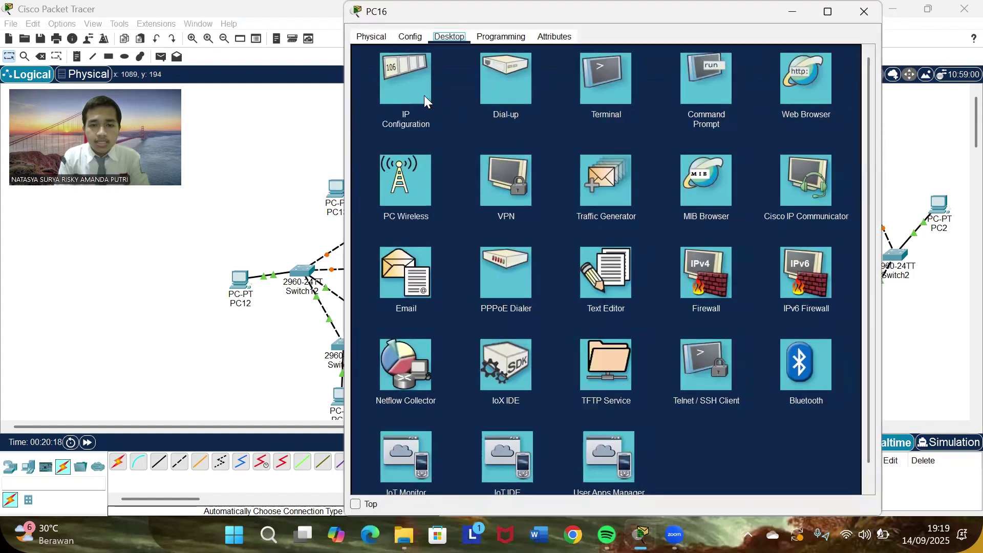
pyautogui.click(400, 84)
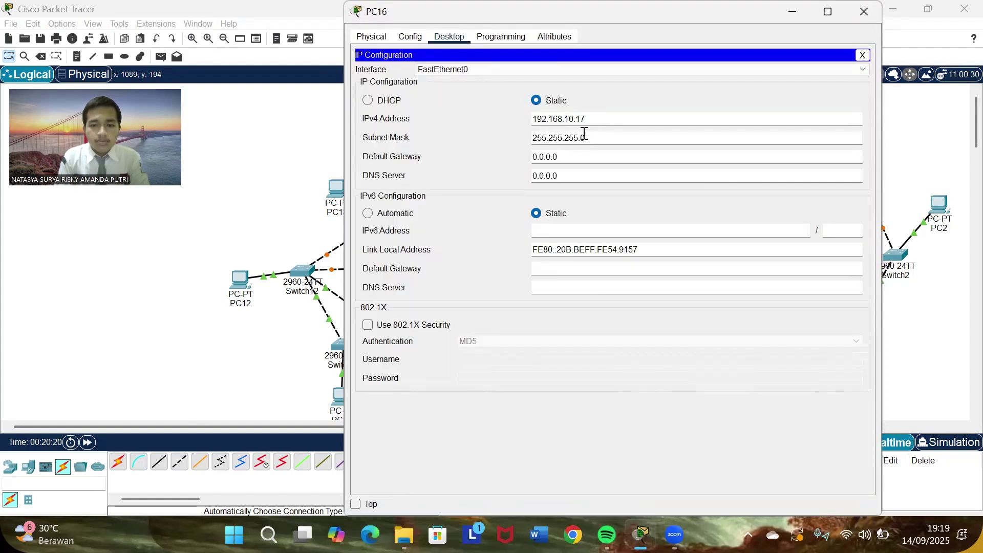
pyautogui.click(864, 13)
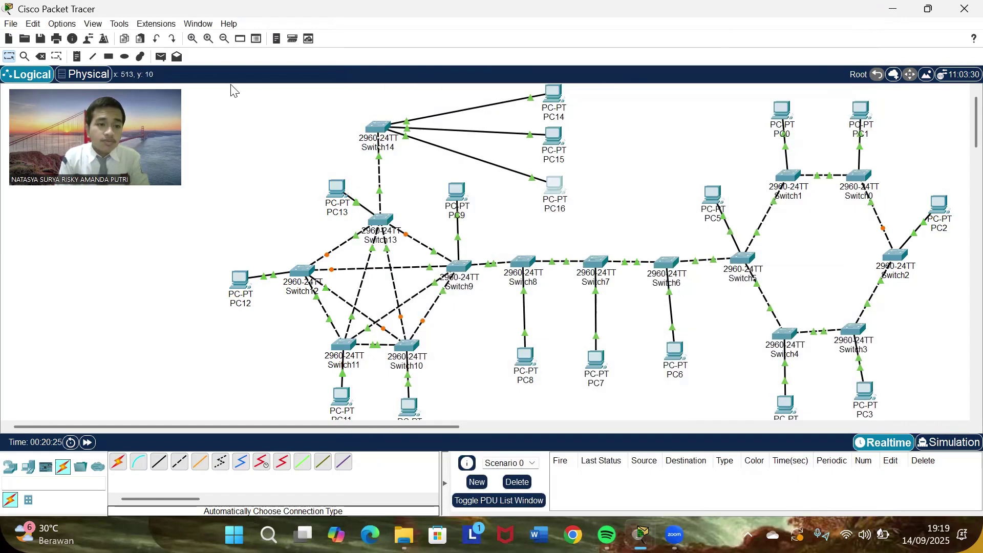
# - Test connectivity by sending a simple PDU from PC14 to PC5
pyautogui.click(161, 56)
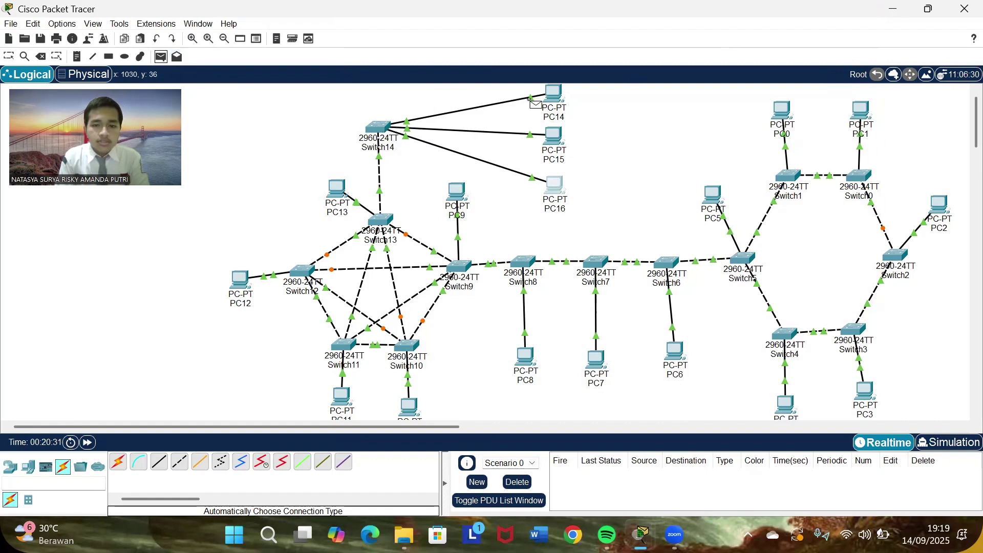
pyautogui.click(548, 95)
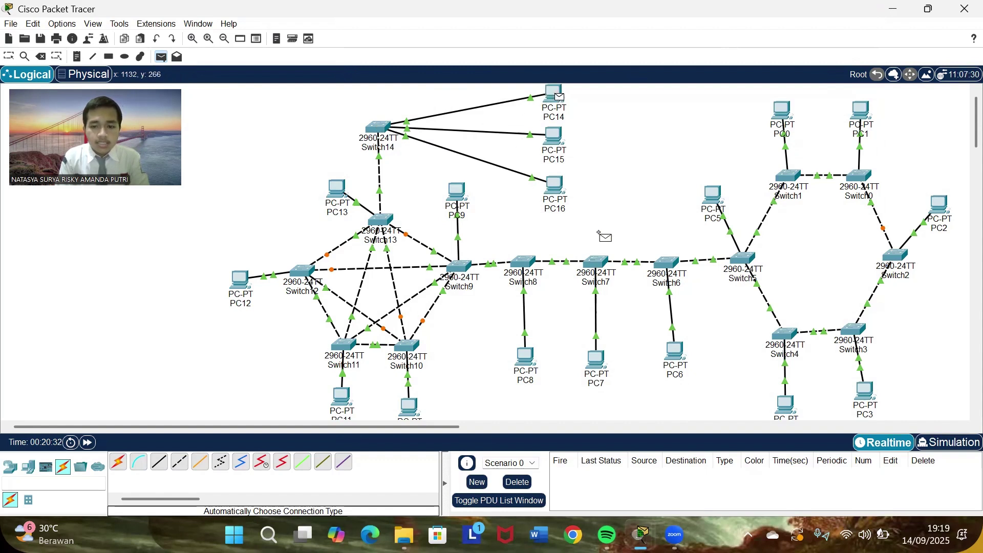
pyautogui.click(717, 197)
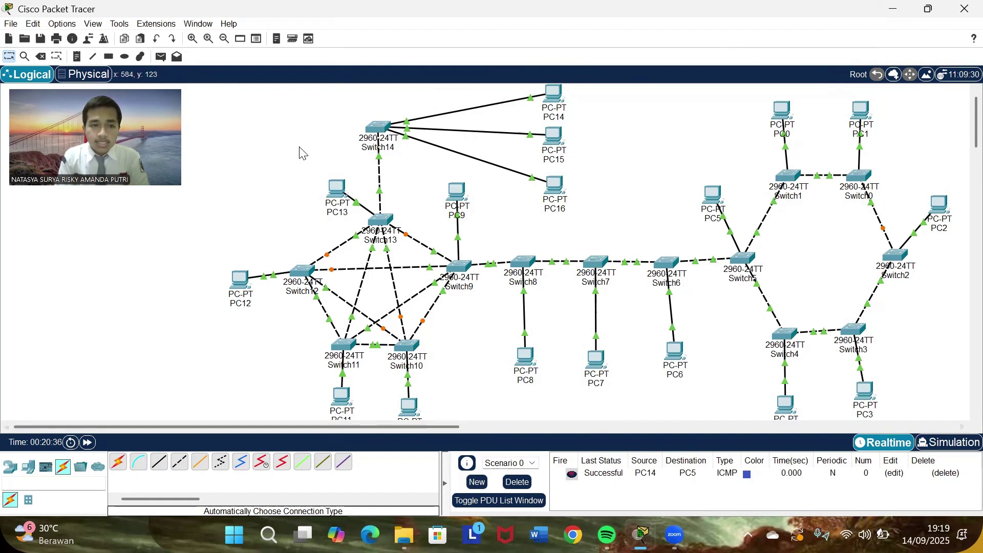
# - Test connectivity by sending a simple PDU from PC13 to PC6
pyautogui.click(161, 57)
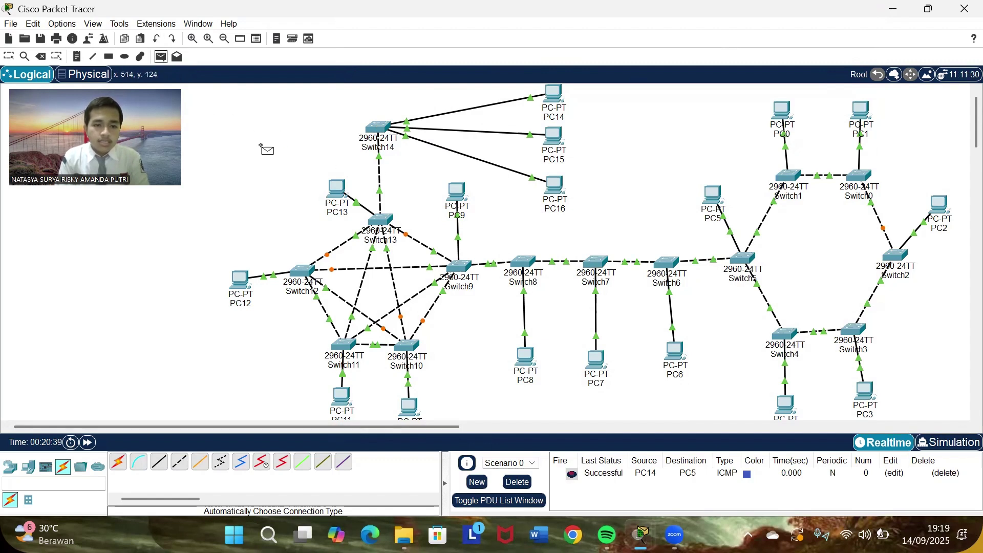
pyautogui.click(338, 190)
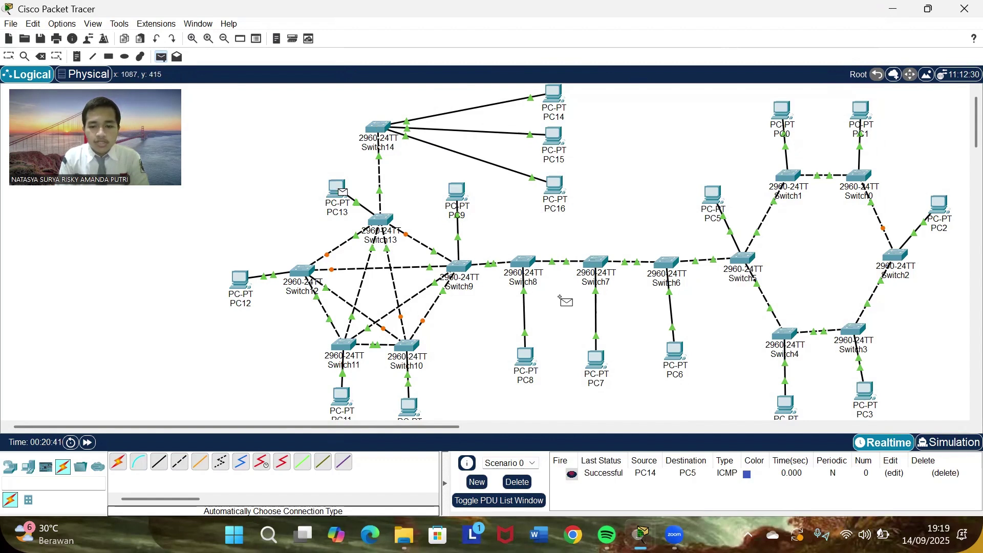
pyautogui.click(684, 353)
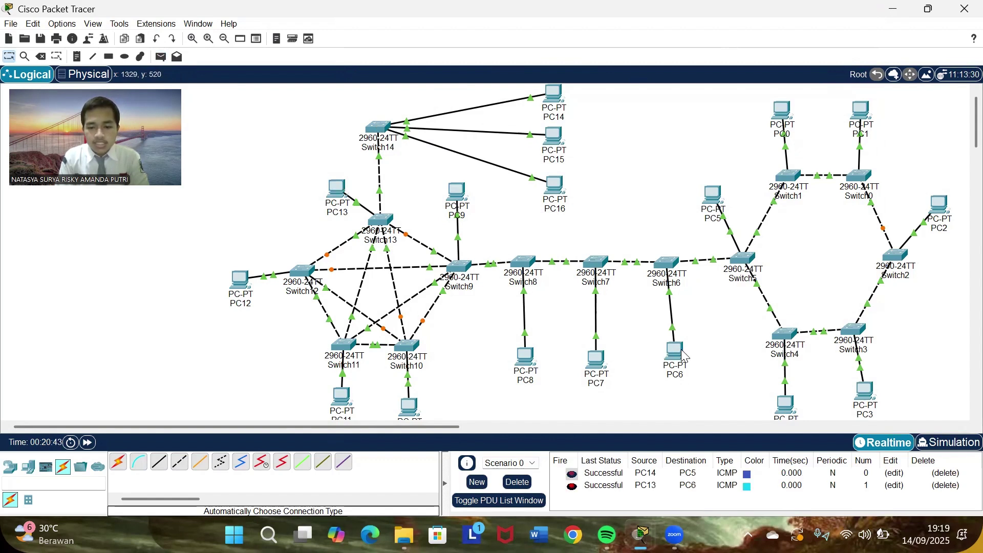
# - Send a simple PDU from PC9 to PC2, and delete the scenario with all its test PDUs
pyautogui.click(162, 57)
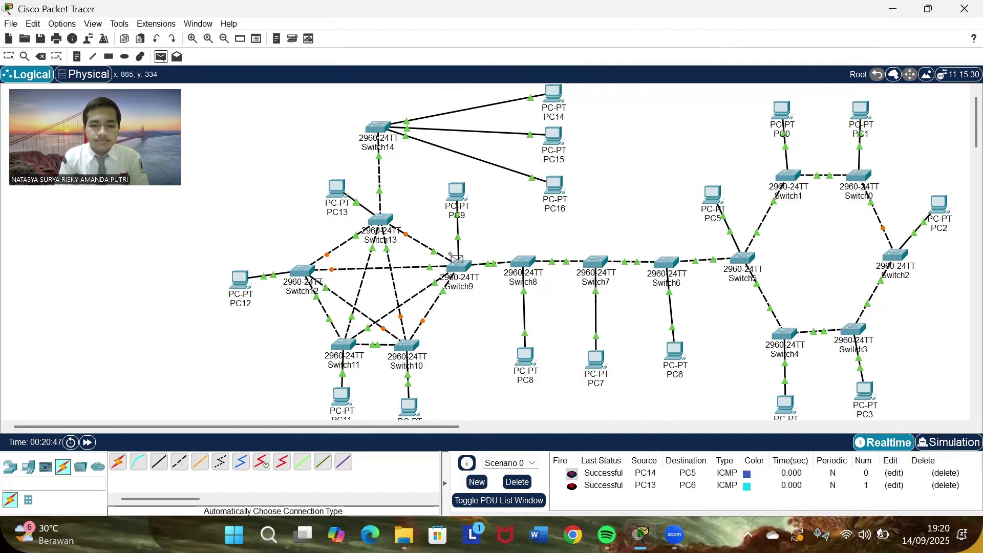
pyautogui.click(452, 190)
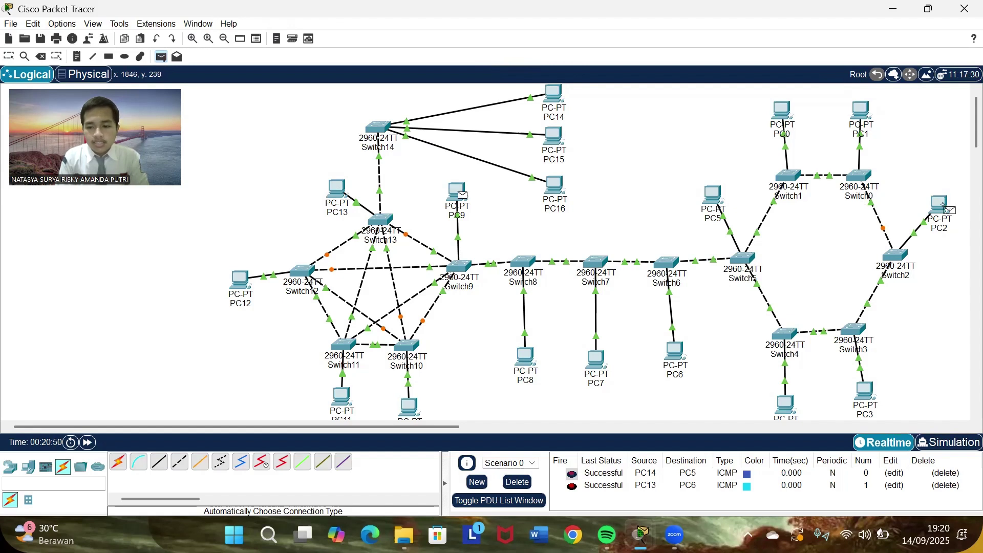
pyautogui.click(929, 210)
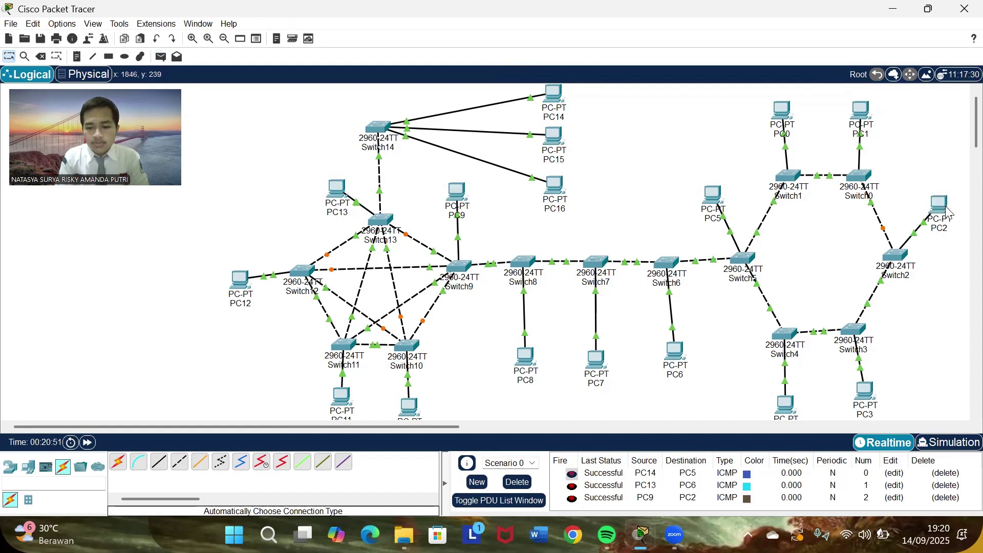
pyautogui.click(515, 482)
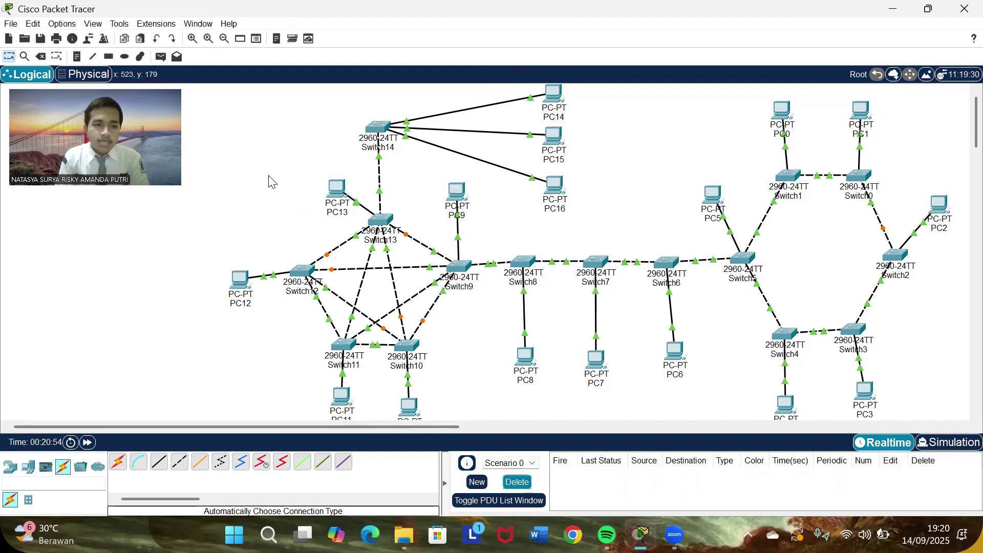
# - Send a simple PDU from PC14 to PC7, and clear the PDU scenario
pyautogui.click(160, 57)
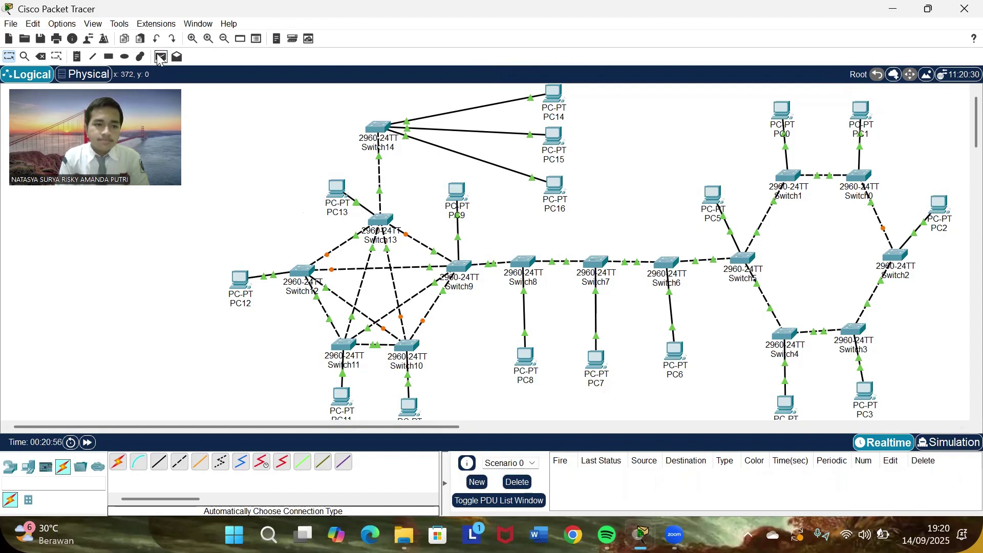
pyautogui.click(542, 96)
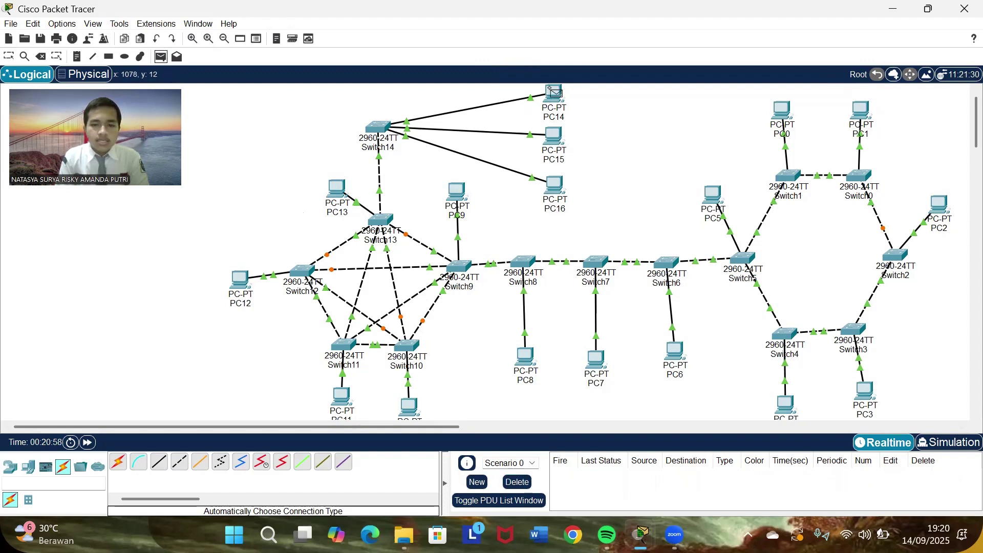
pyautogui.click(593, 365)
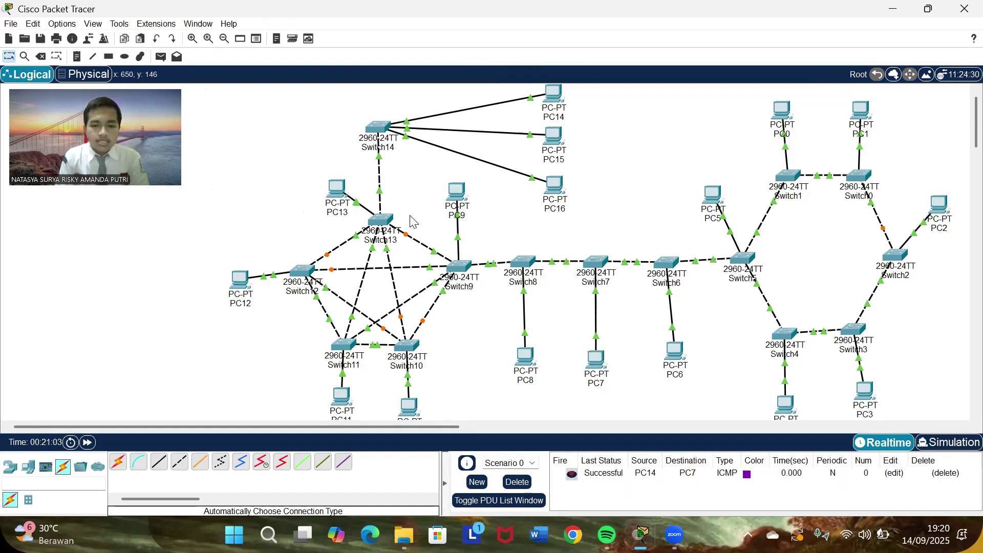
pyautogui.click(520, 482)
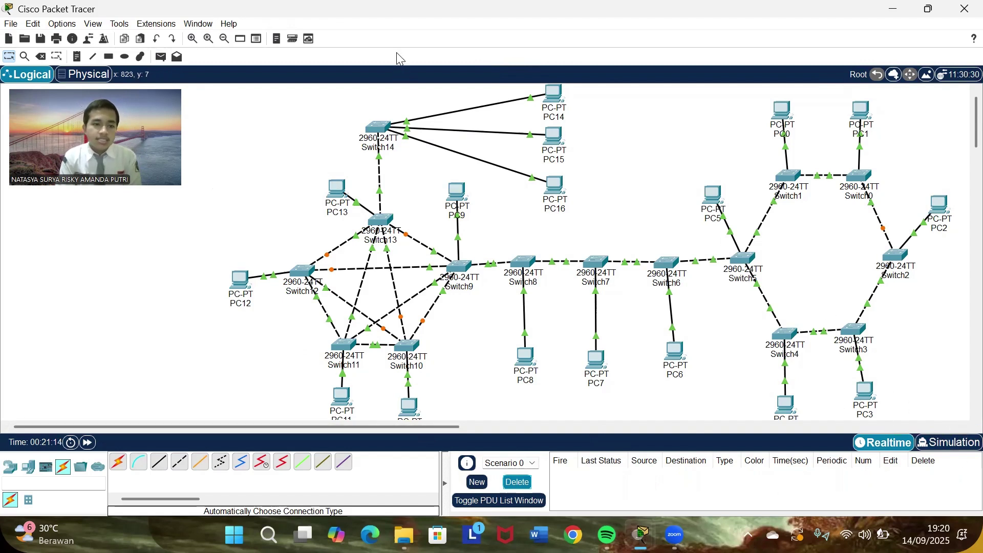
# - Send a simple PDU from PC14 to PC1
pyautogui.click(161, 56)
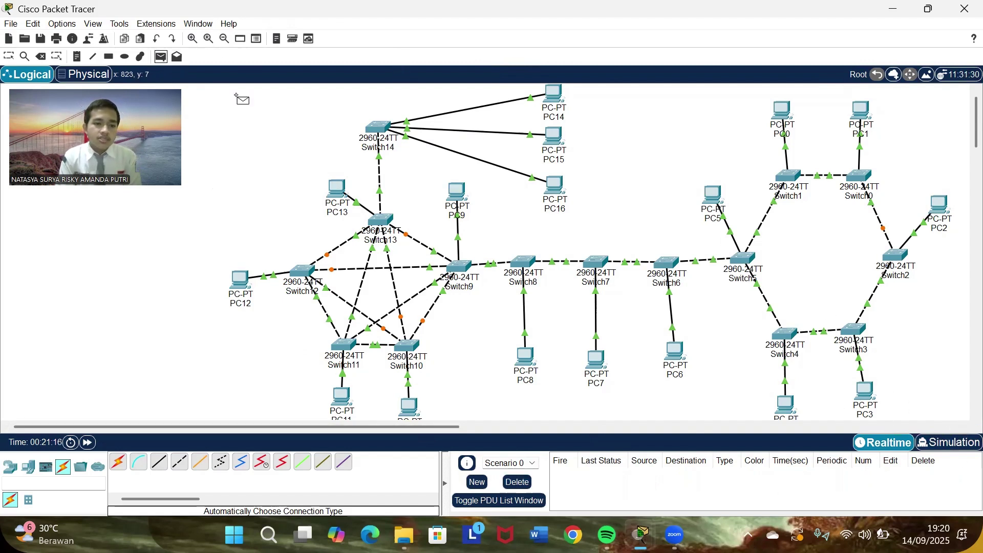
pyautogui.click(547, 93)
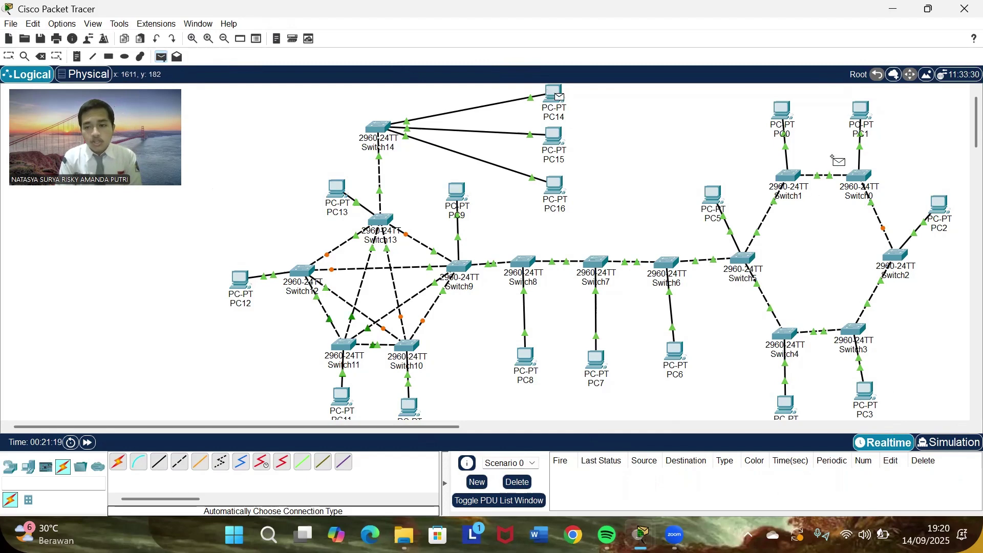
pyautogui.click(854, 111)
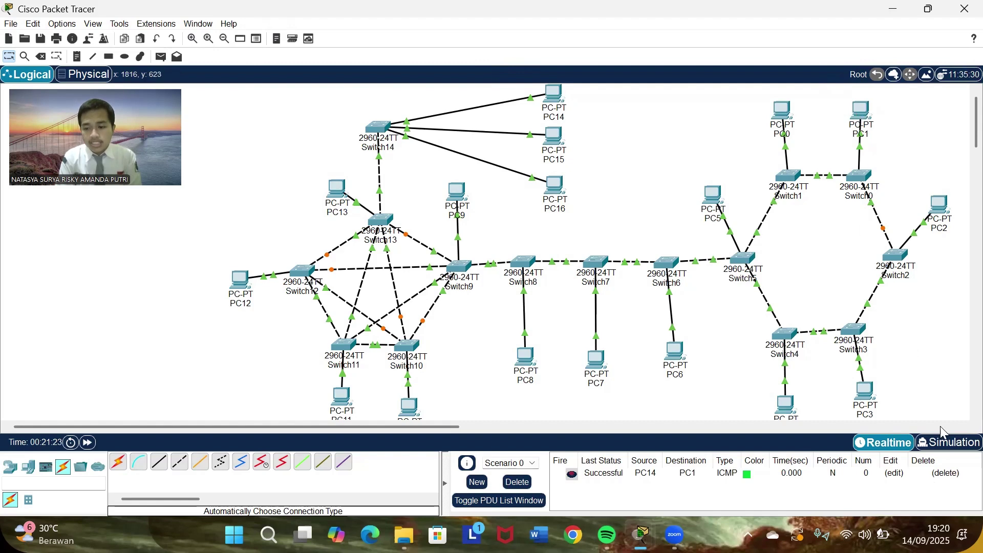
# - Play the PC14-to-PC1 packet in Simulation mode with the event list closed, and return to Realtime mode
pyautogui.click(942, 443)
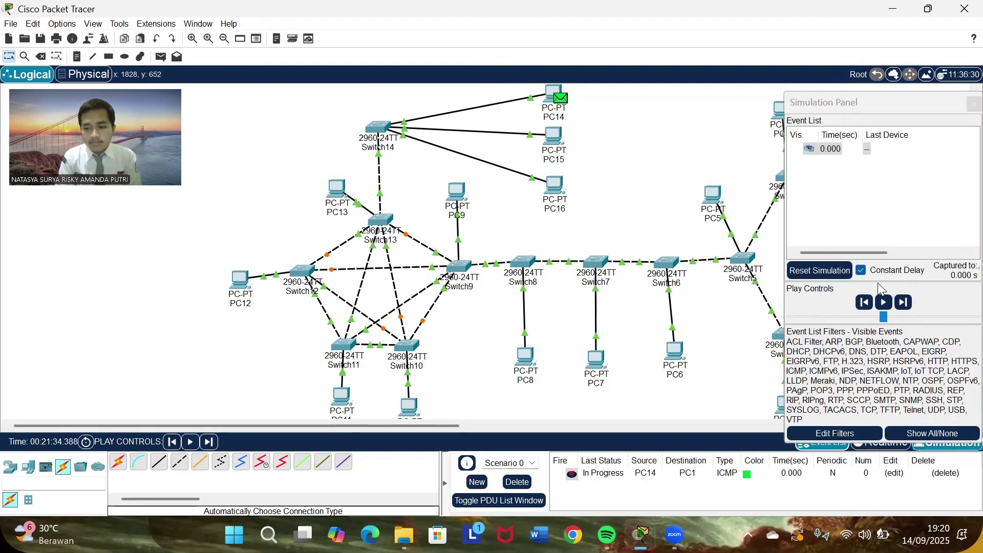
pyautogui.click(884, 302)
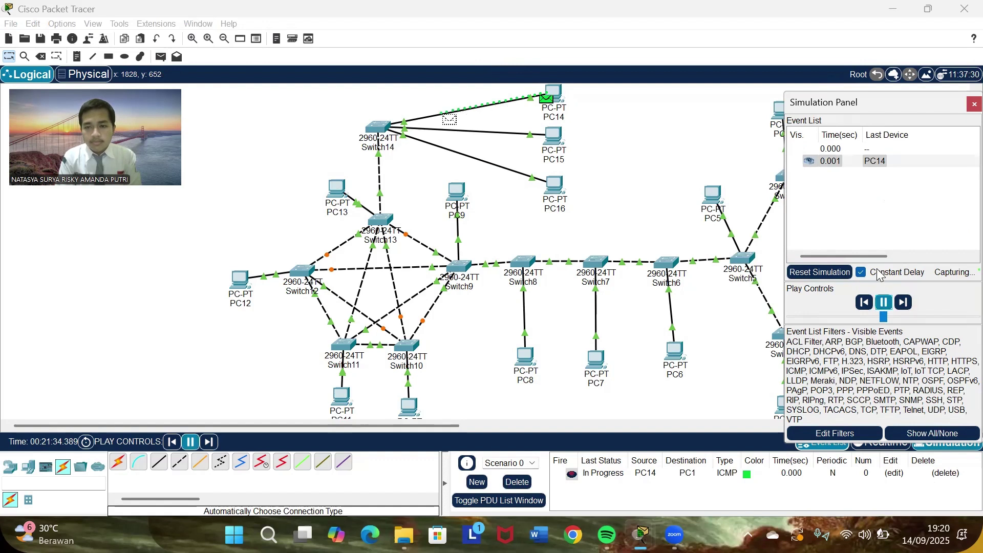
pyautogui.click(883, 165)
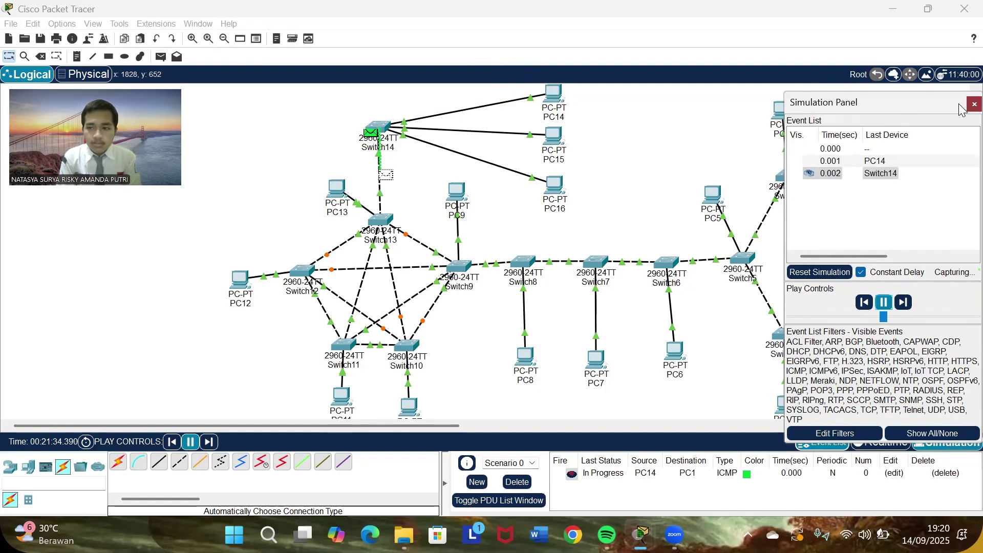
pyautogui.click(972, 104)
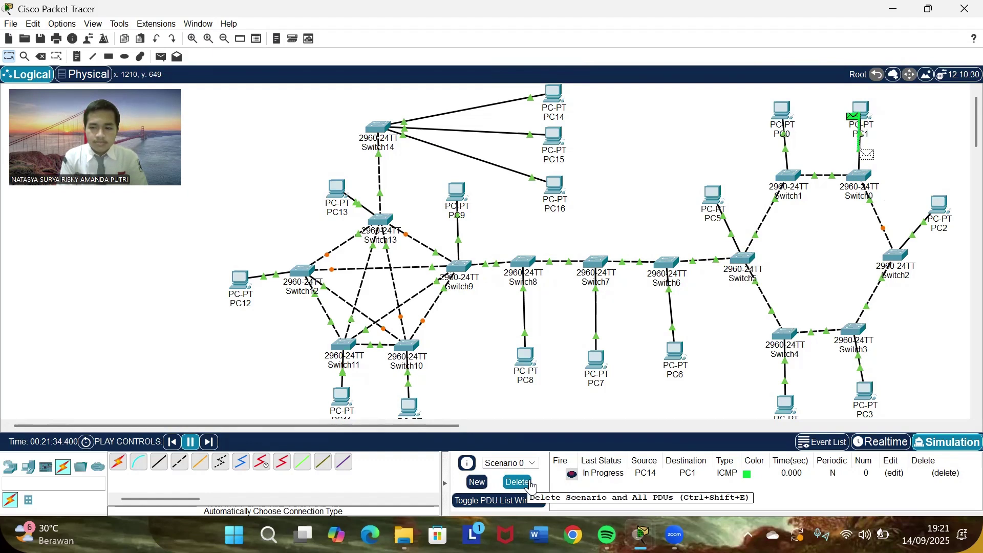
pyautogui.click(883, 442)
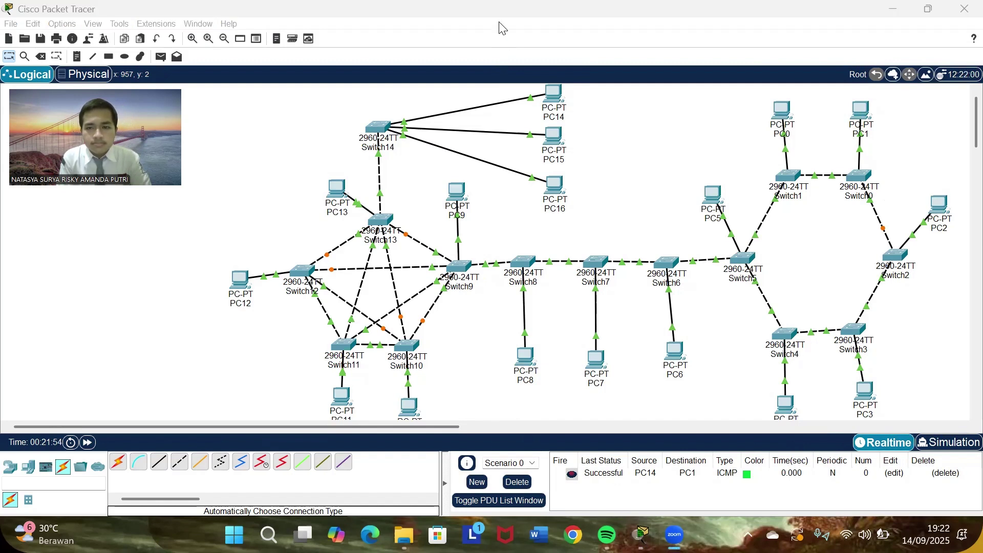
pyautogui.click(629, 129)
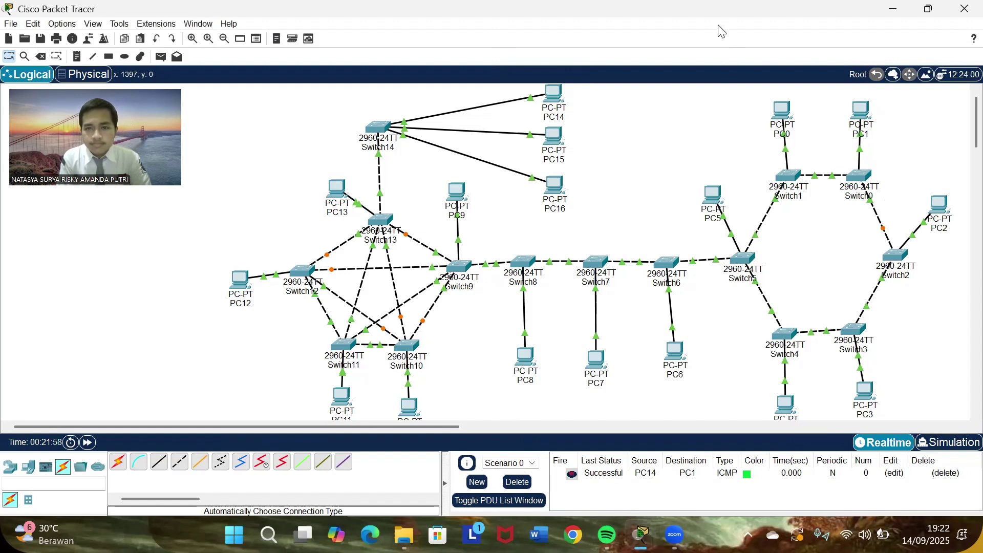